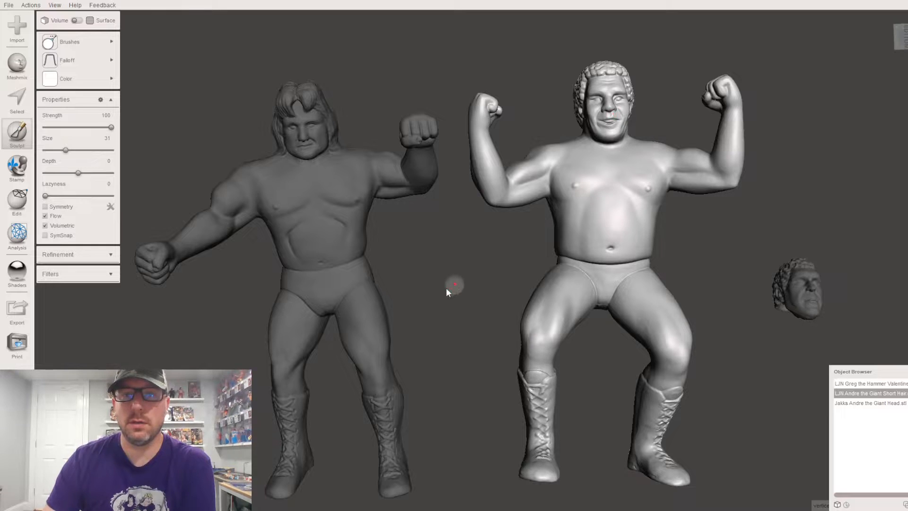
Plane-cut the Andre the Giant figure horizontally at the waist, discarding the legs and keeping the upper body
middle_click_drag(446, 290, 386, 284)
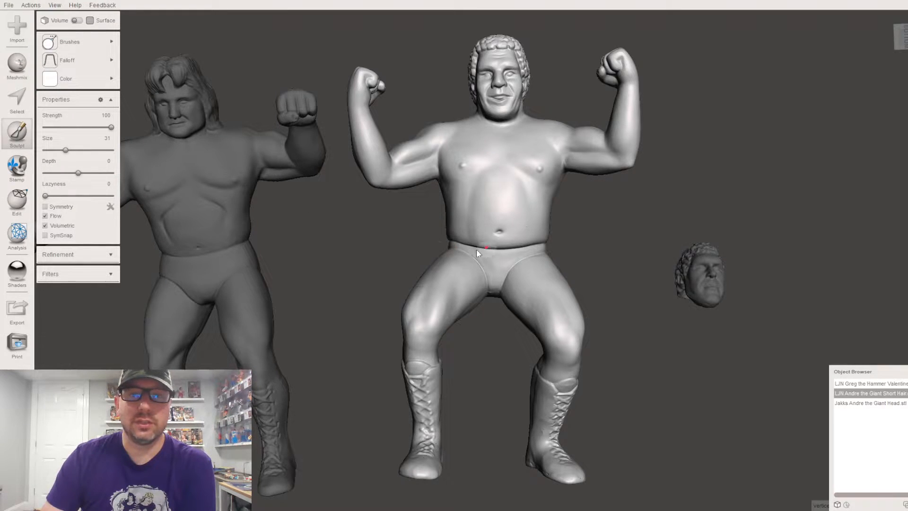
left_click(17, 201)
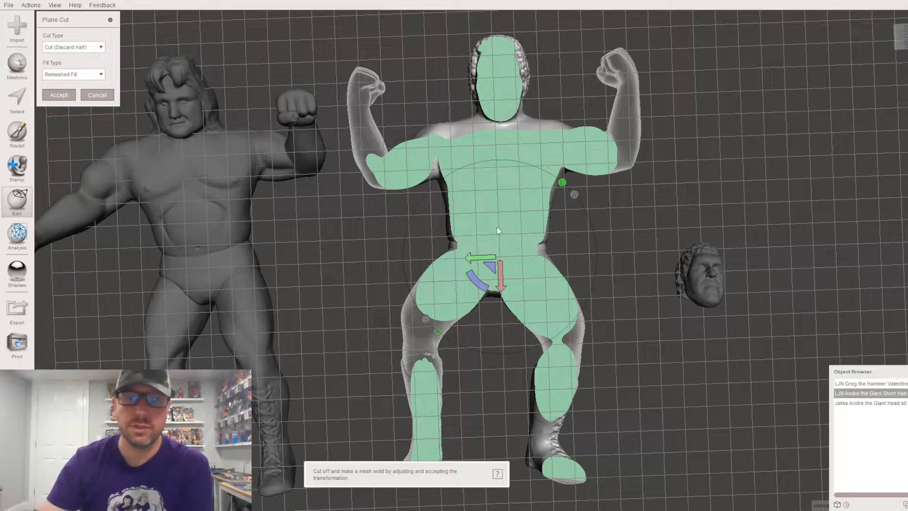
mouse_move(439, 245)
left_mouse_down()
mouse_move(536, 257)
mouse_move(557, 250)
left_mouse_up()
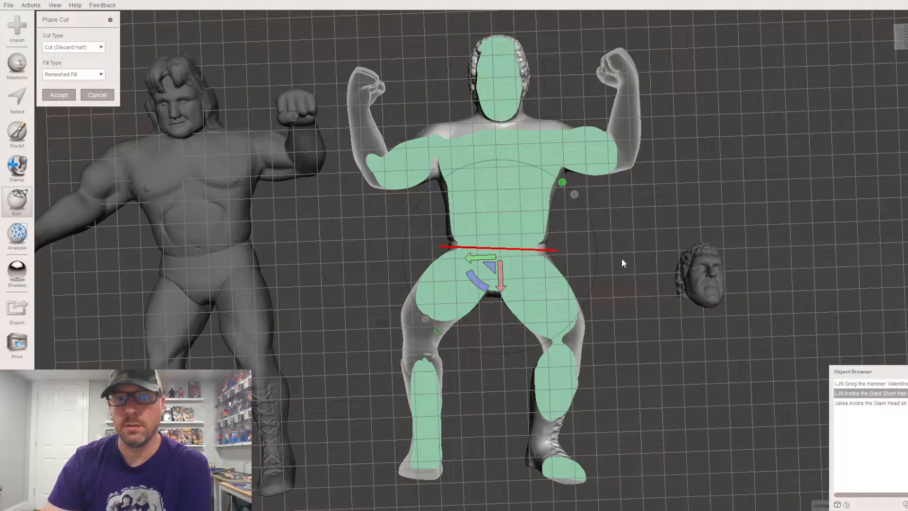
left_click(553, 241)
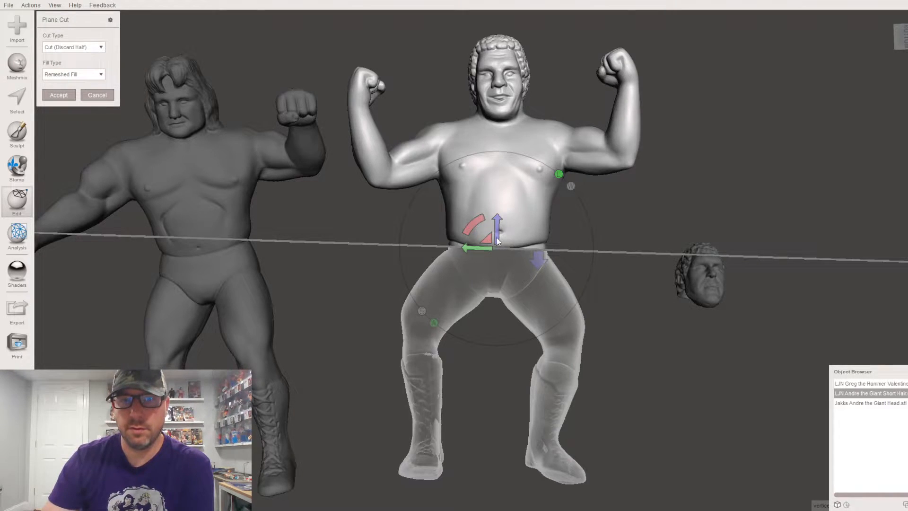
left_click_drag(495, 234, 497, 240)
right_click_drag(637, 282, 134, 116)
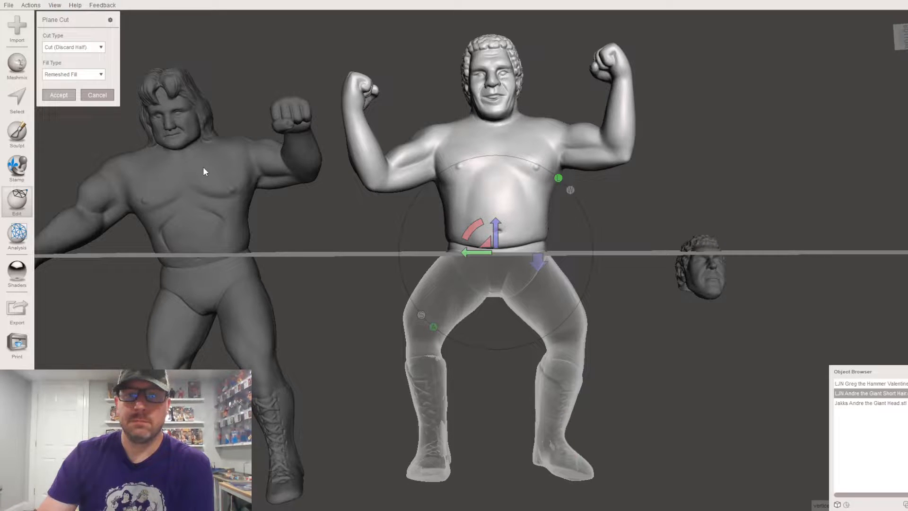
key("Return")
Plane-cut the Greg the Hammer Valentine figure at the top of the trunks, keeping only the trunks and legs
middle_click_drag(259, 216, 341, 191)
left_click(320, 225)
middle_click_drag(388, 228, 529, 197)
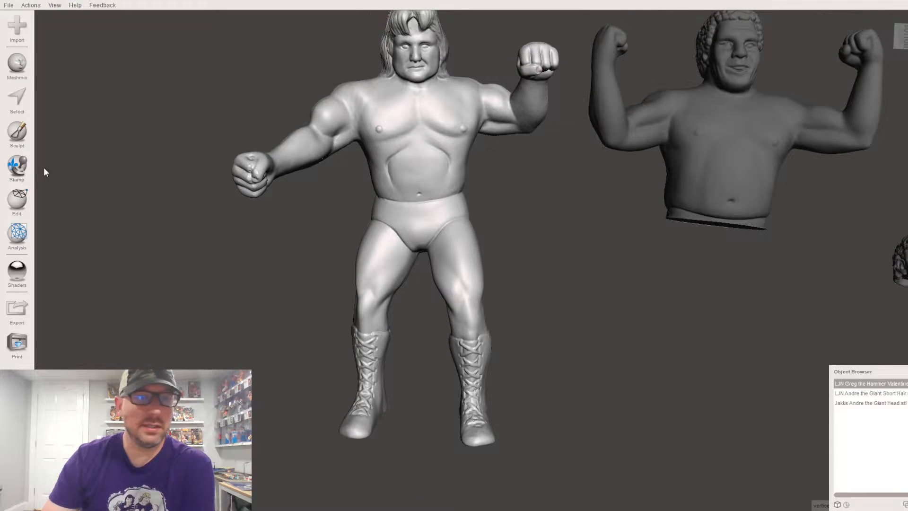
left_click(17, 201)
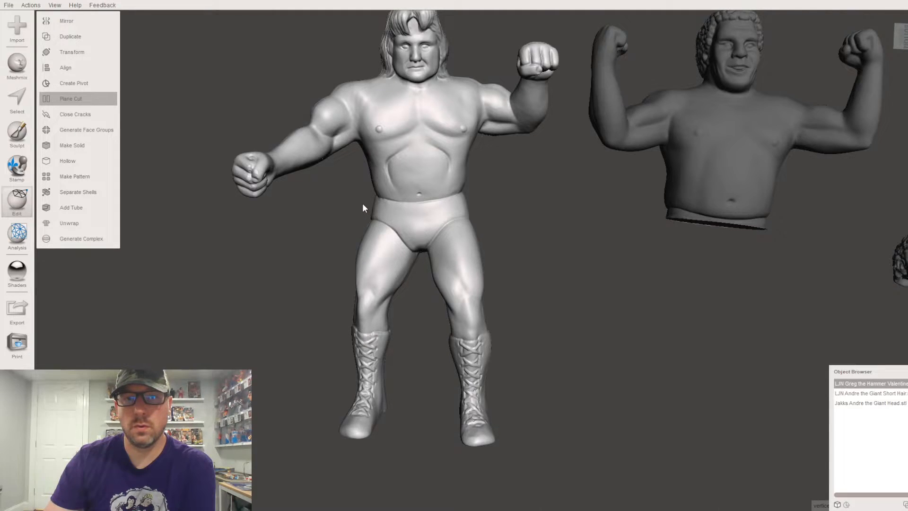
left_click_drag(358, 203, 479, 206)
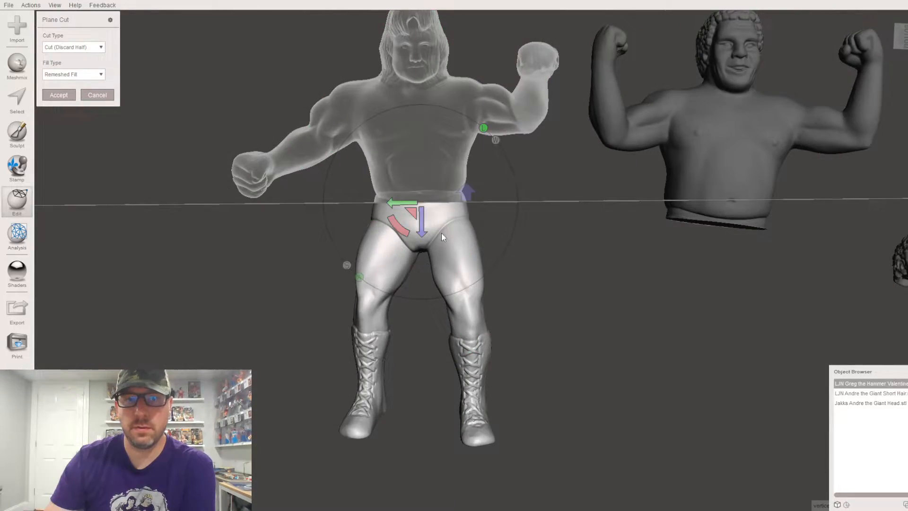
right_click_drag(514, 232, 492, 189)
left_click_drag(455, 333, 457, 331)
right_click_drag(555, 118, 414, 137)
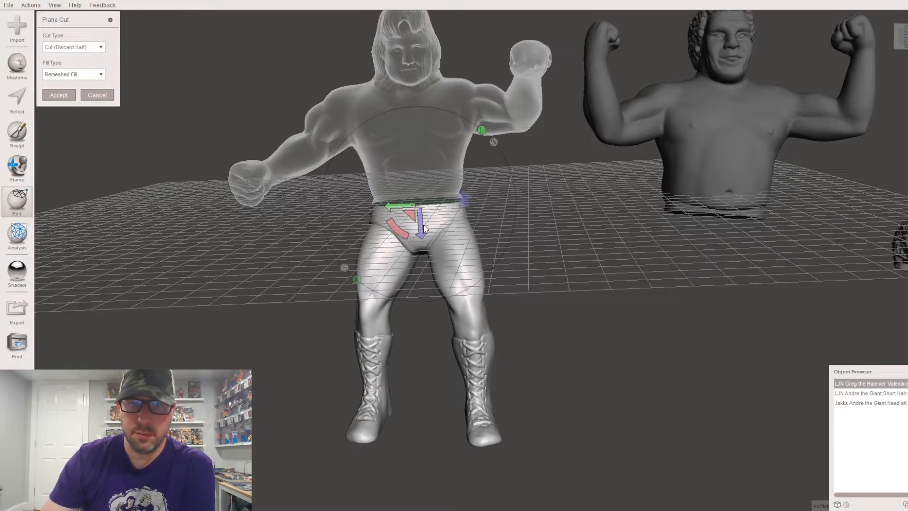
left_click_drag(421, 222, 421, 221)
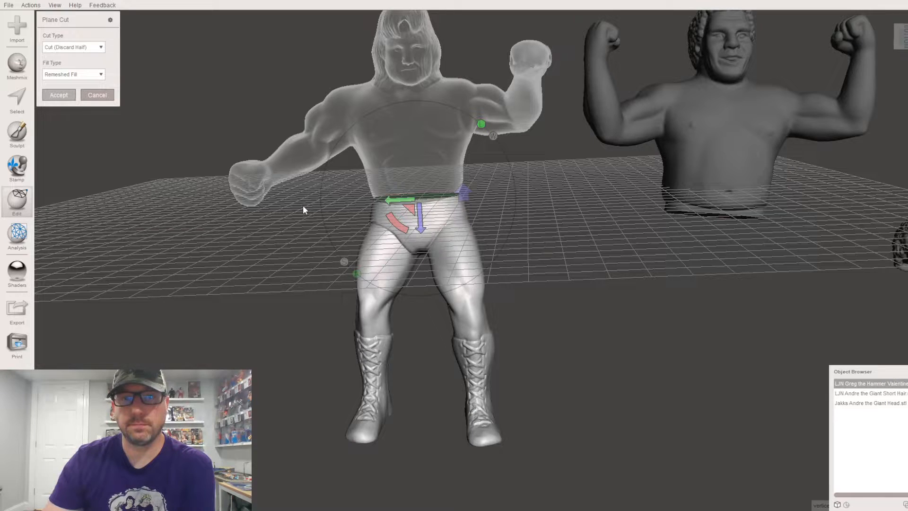
key("Return")
Transform the cut legs to sit beneath Andre's torso, moving them about 142 mm in X and -14 mm in Y
right_click_drag(483, 183, 671, 208)
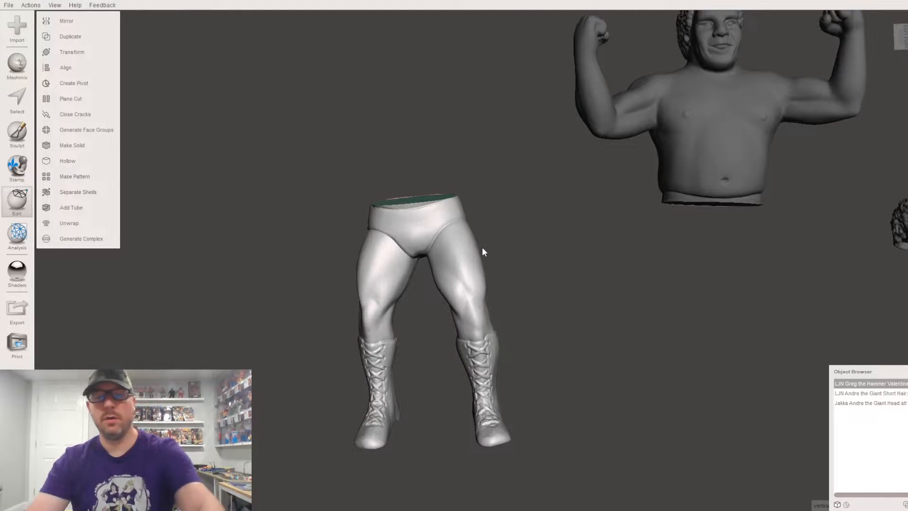
key("t")
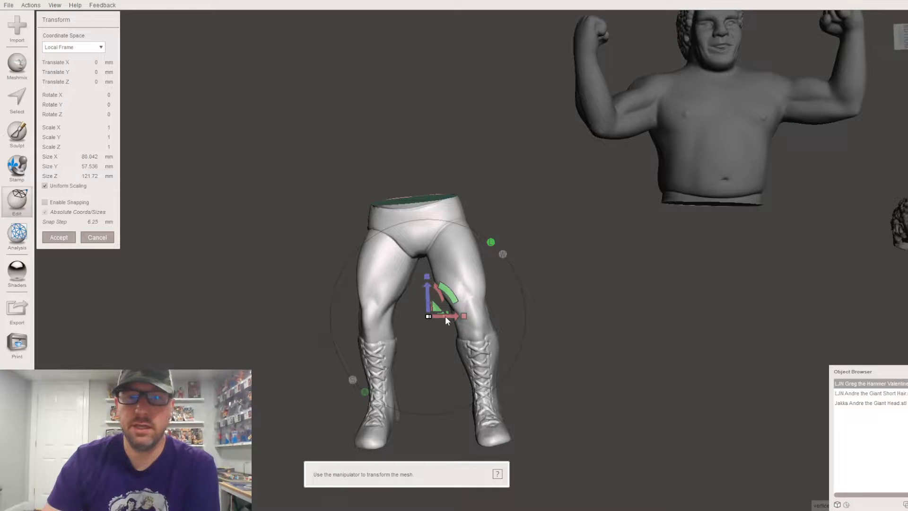
left_click_drag(445, 316, 763, 312)
right_click_drag(762, 307, 563, 391)
left_click_drag(550, 408, 558, 271)
right_click_drag(558, 271, 634, 175)
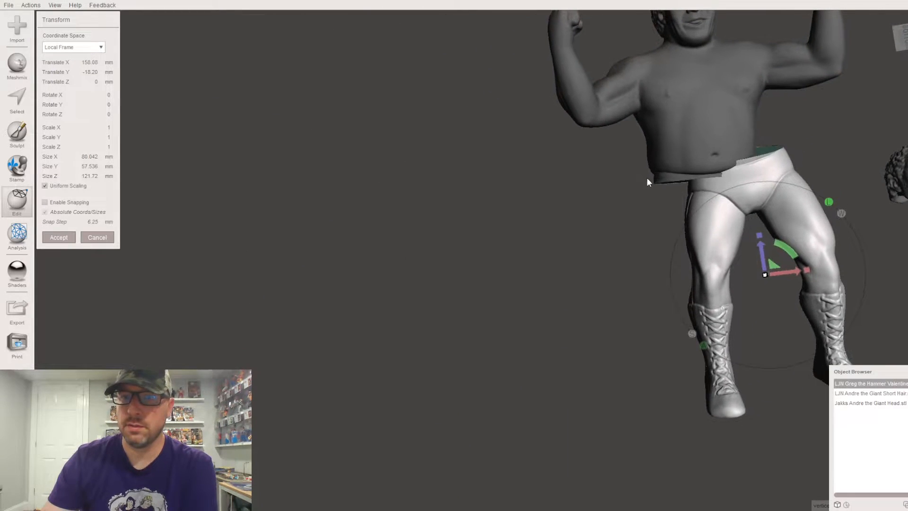
left_click_drag(781, 273, 730, 273)
right_click_drag(731, 277, 520, 297)
left_click_drag(471, 270, 472, 276)
right_click_drag(472, 276, 453, 149)
middle_click_drag(714, 266, 457, 236)
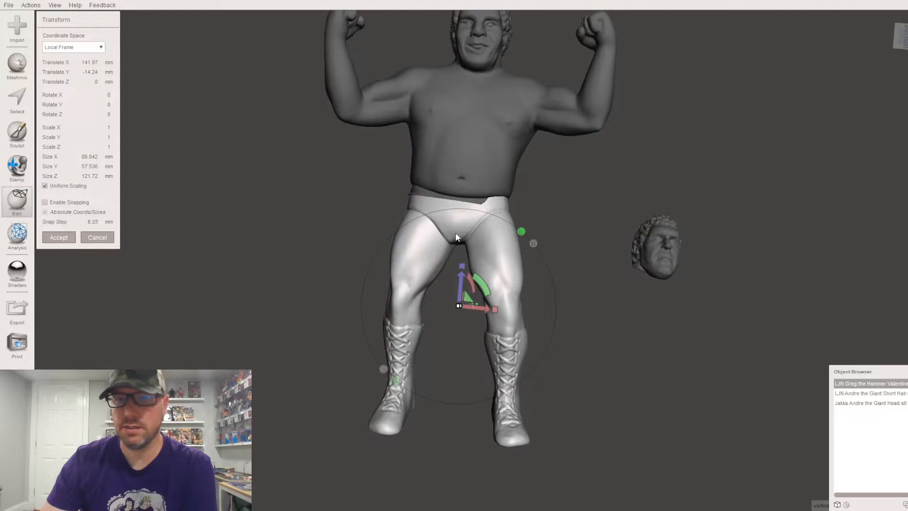
Rotate the legs to about 2.6° in X and 5.3° in Y, and shift them to about -3.5 mm in Z
right_click_drag(478, 235, 483, 262)
left_click_drag(488, 292, 455, 302)
right_click_drag(455, 301, 518, 292)
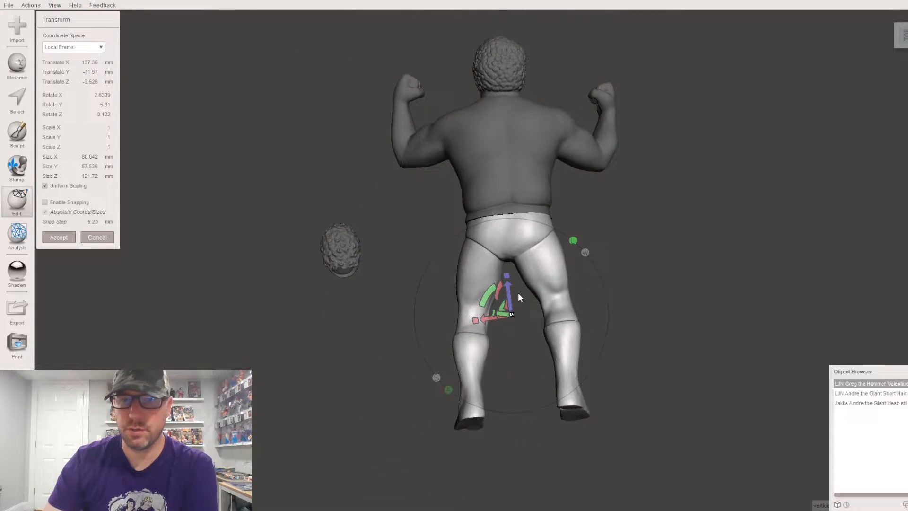
right_click_drag(567, 262, 556, 271)
right_click_drag(662, 247, 569, 282)
scroll(588, 297, "up", 5)
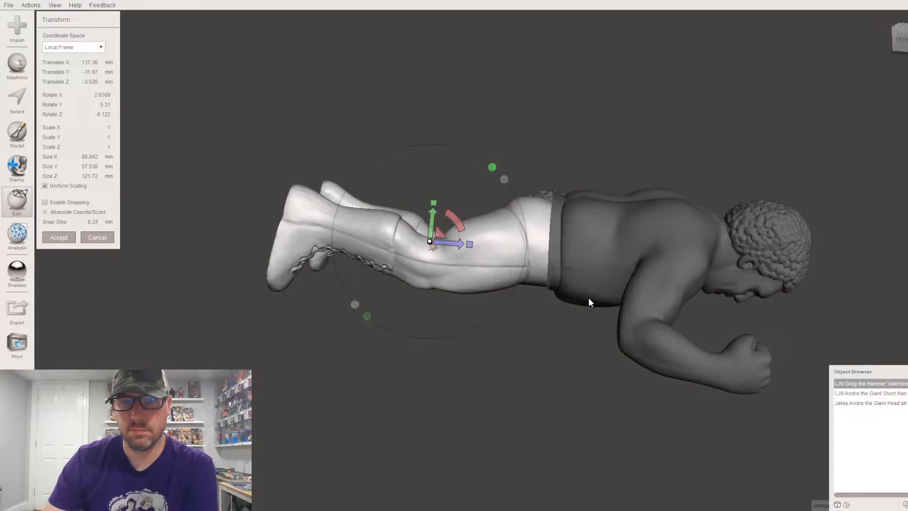
Turn the legs to about 4.6° in Z and nudge them to about -11 mm in Y to align with the torso
right_click_drag(506, 301, 674, 292)
mouse_move(458, 255)
left_mouse_down()
mouse_move(462, 244)
mouse_move(466, 251)
left_mouse_up()
right_click_drag(477, 270, 517, 300)
left_click_drag(561, 229, 561, 220)
right_click_drag(569, 401, 583, 338)
left_click_drag(514, 265, 570, 243)
right_click_drag(570, 244, 553, 193)
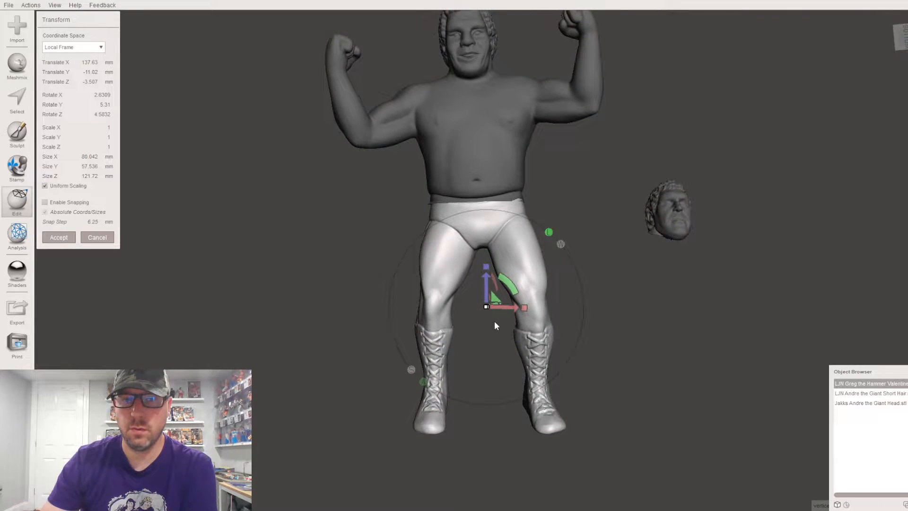
Scale the legs up uniformly to 1.0404 to widen the trunks around the torso's waist
left_click_drag(485, 306, 486, 310)
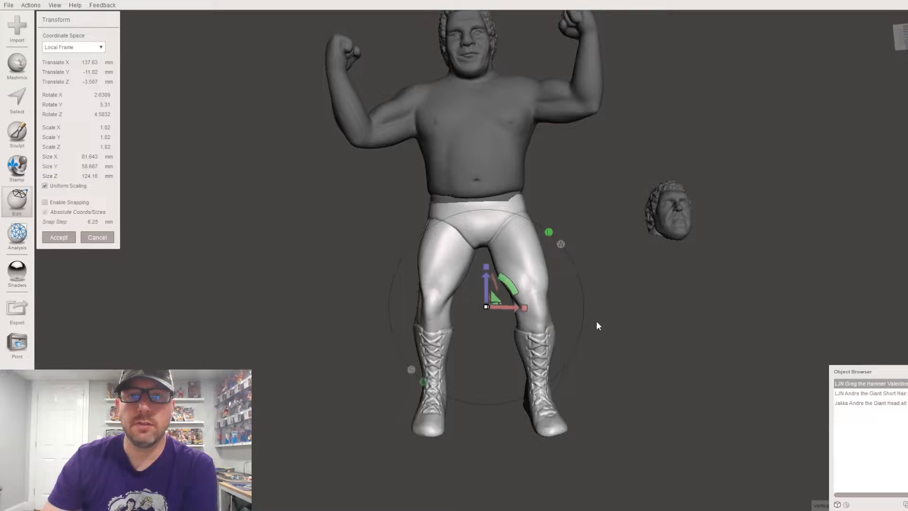
right_click_drag(610, 298, 405, 306)
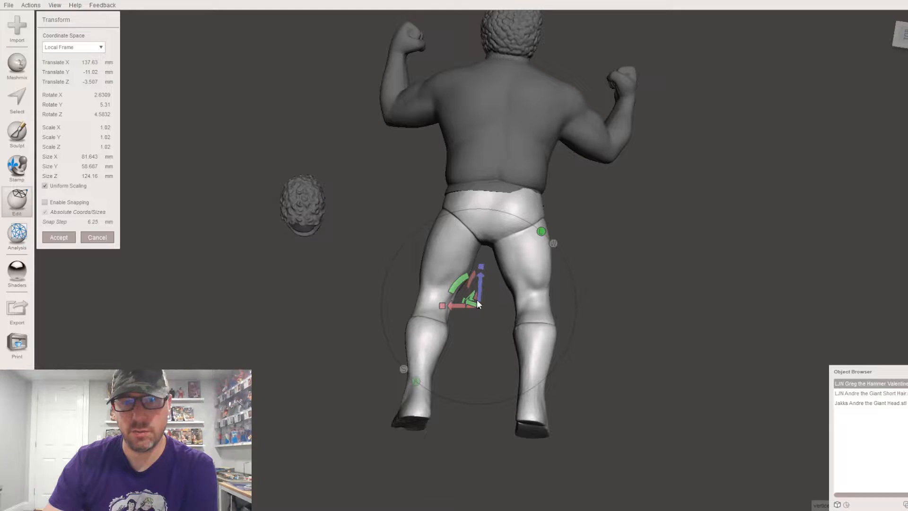
right_click_drag(480, 307, 466, 297)
left_click_drag(468, 298, 469, 294)
right_click_drag(570, 293, 516, 181)
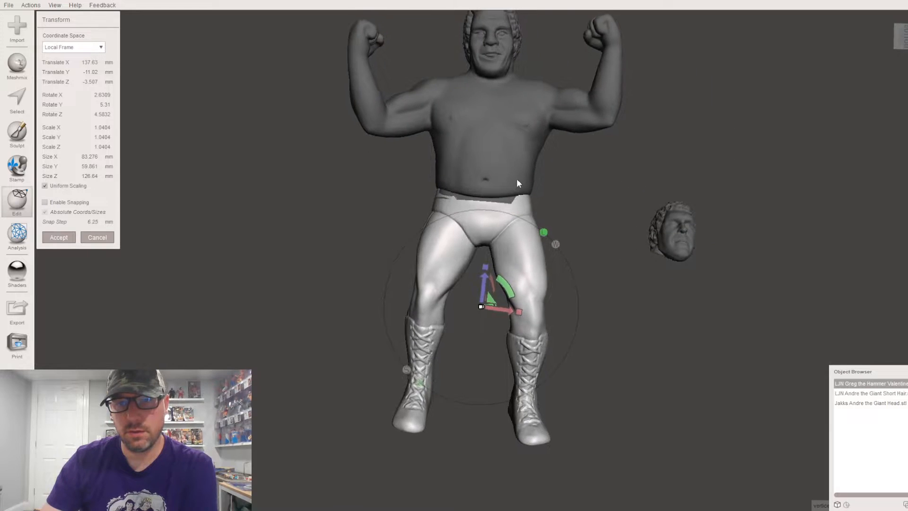
Refine the legs' rotation to about -0.4° X, 6.5° Y and 4.9° Z, shift Y to -13.19 mm, and scale uniformly to 1.0508
scroll(544, 293, "up", 5)
middle_click_drag(568, 111, 490, 274)
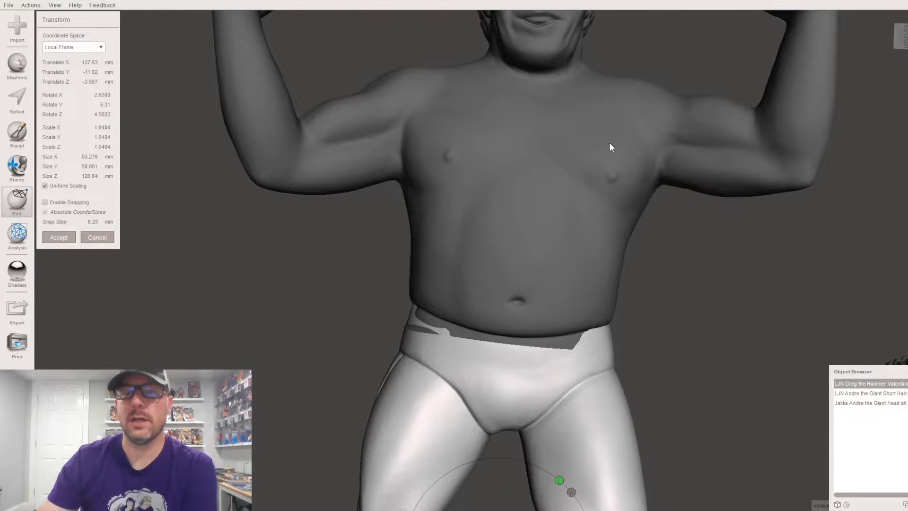
right_click_drag(596, 265, 507, 250)
scroll(509, 255, "down", 4)
scroll(628, 255, "down", 2)
right_click_drag(628, 255, 608, 214)
left_click_drag(526, 214, 526, 215)
right_click_drag(526, 215, 529, 251)
left_click_drag(418, 234, 419, 238)
right_click_drag(465, 101, 447, 331)
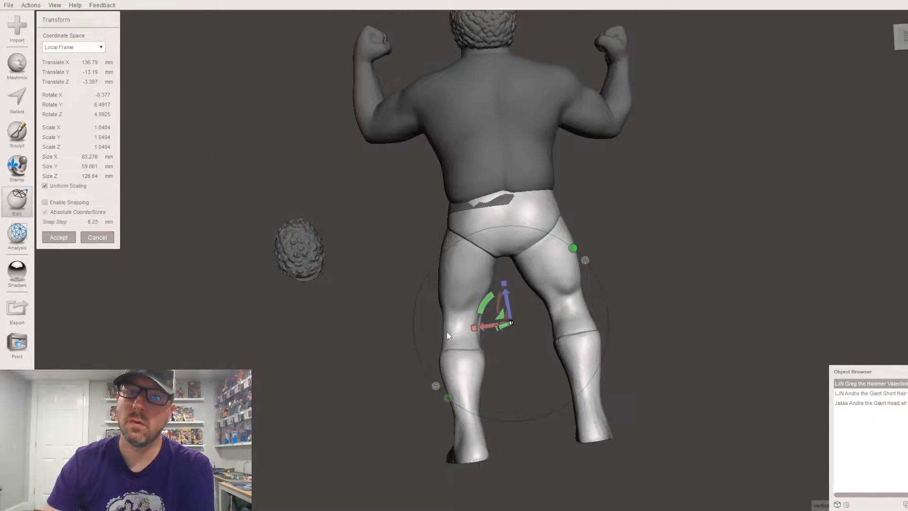
left_click_drag(510, 323, 510, 321)
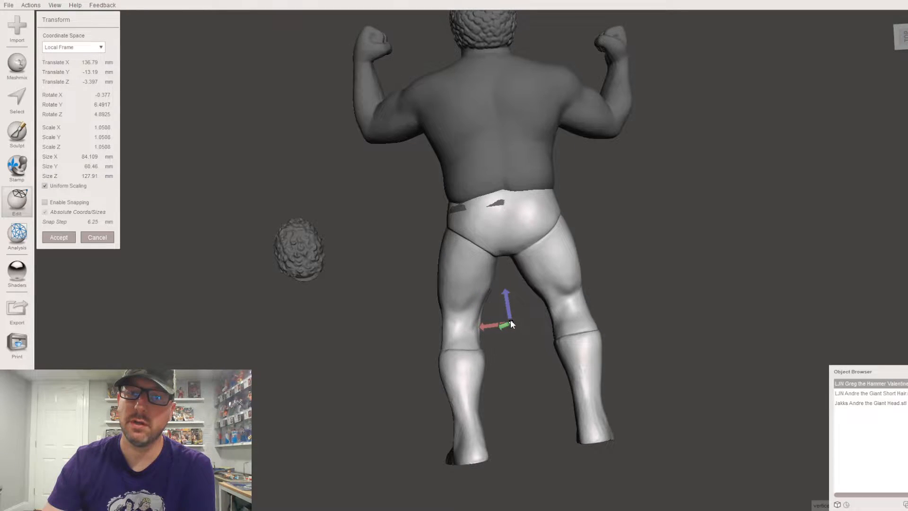
Check the waist seam between torso and trunks from several angles and accept the legs' transform
right_click_drag(689, 305, 485, 213)
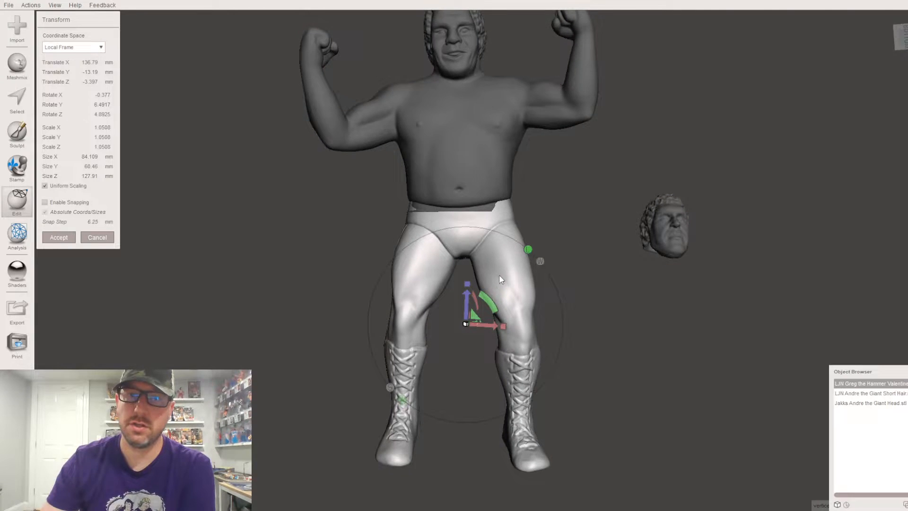
scroll(501, 279, "up", 10)
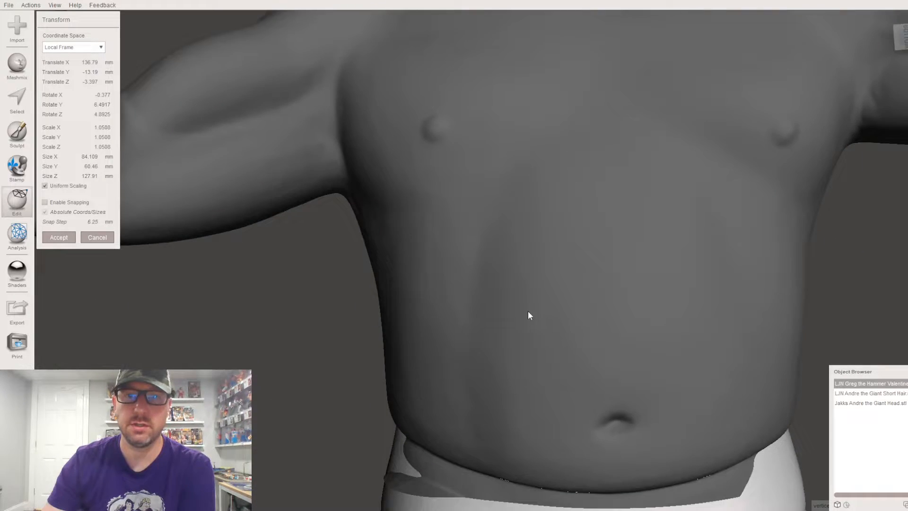
scroll(520, 284, "down", 5)
right_click_drag(490, 252, 535, 179)
scroll(614, 241, "up", 3)
scroll(520, 165, "down", 6)
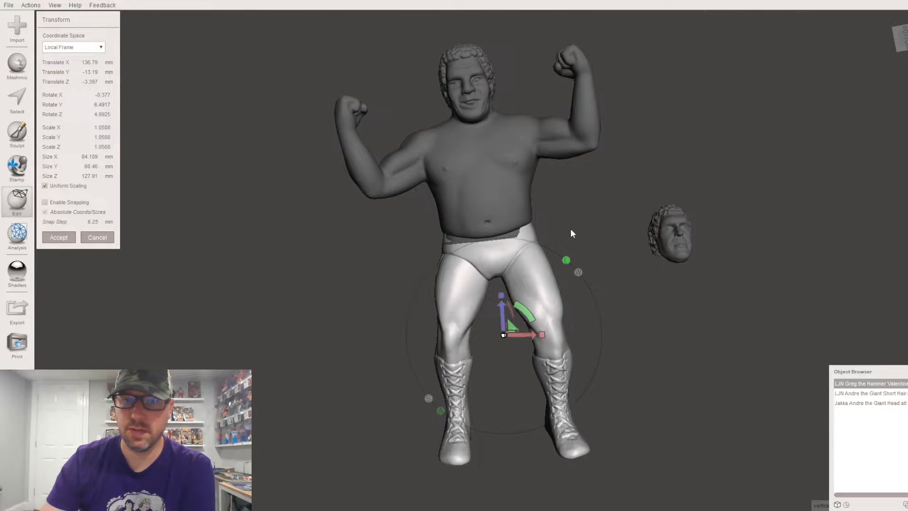
right_click_drag(570, 228, 594, 194)
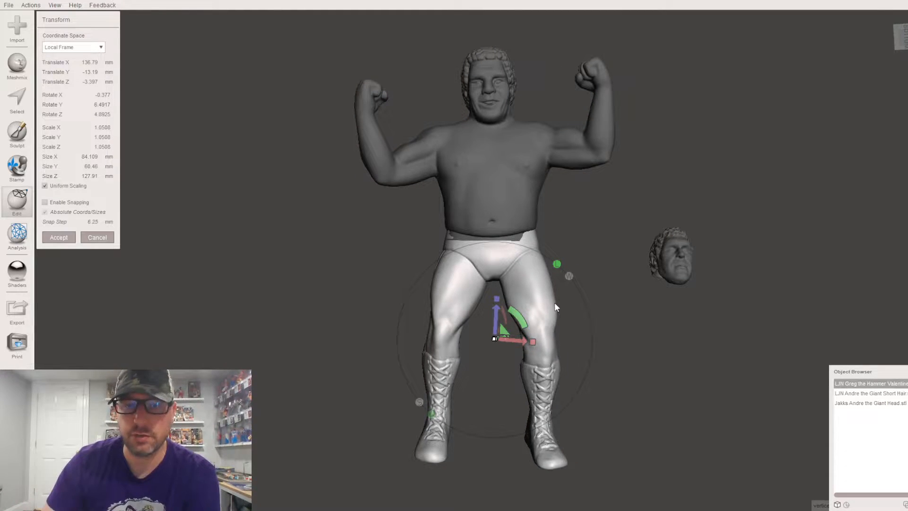
scroll(525, 294, "up", 2)
scroll(530, 293, "up", 3)
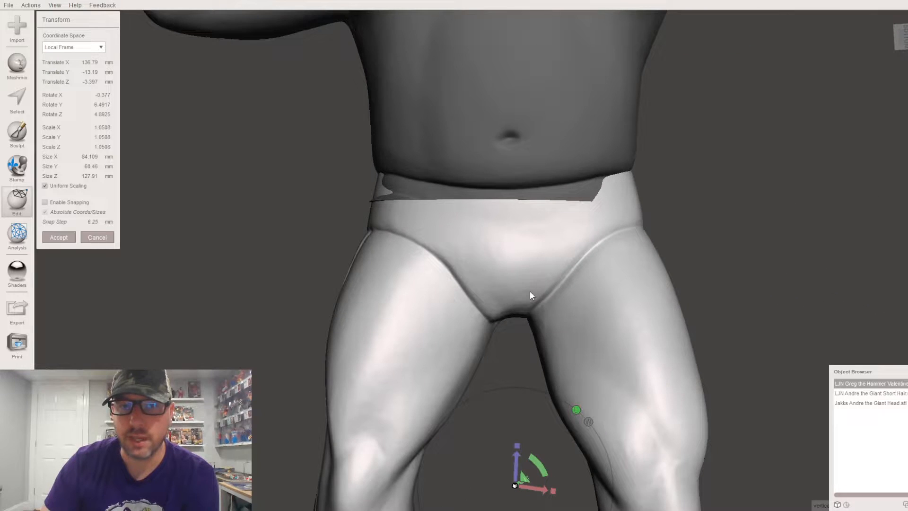
right_click_drag(447, 235, 473, 375)
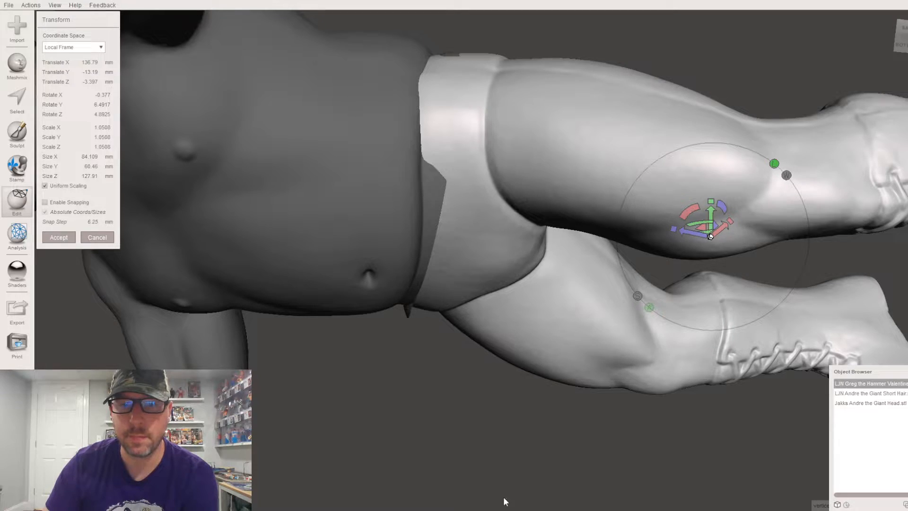
right_click_drag(541, 330, 519, 156)
scroll(518, 152, "down", 10)
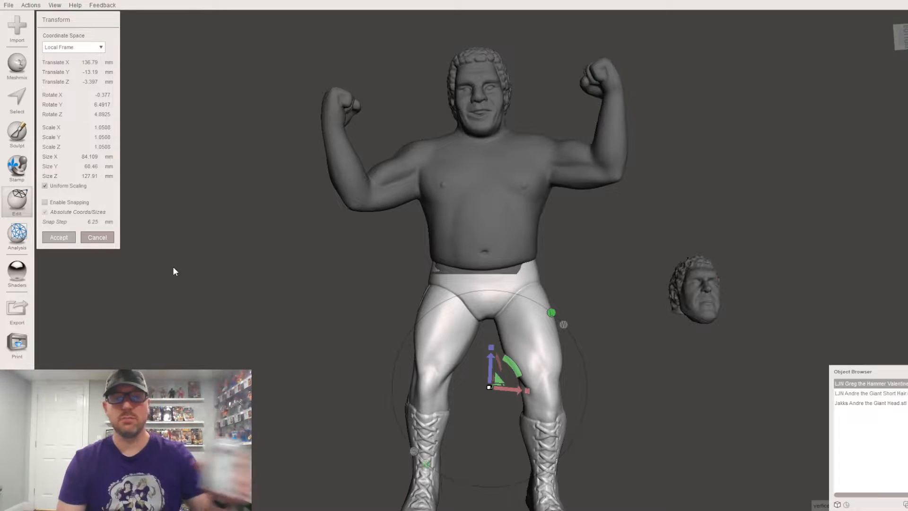
key("Return")
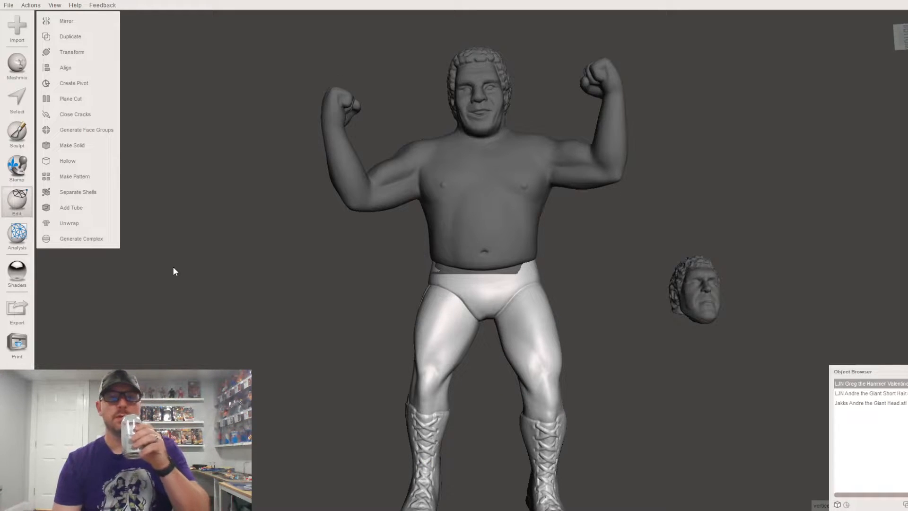
Smooth the lower front edge of Andre's torso against the trunks with a sculpting smooth brush at strength 100 and size 31
left_click(513, 240)
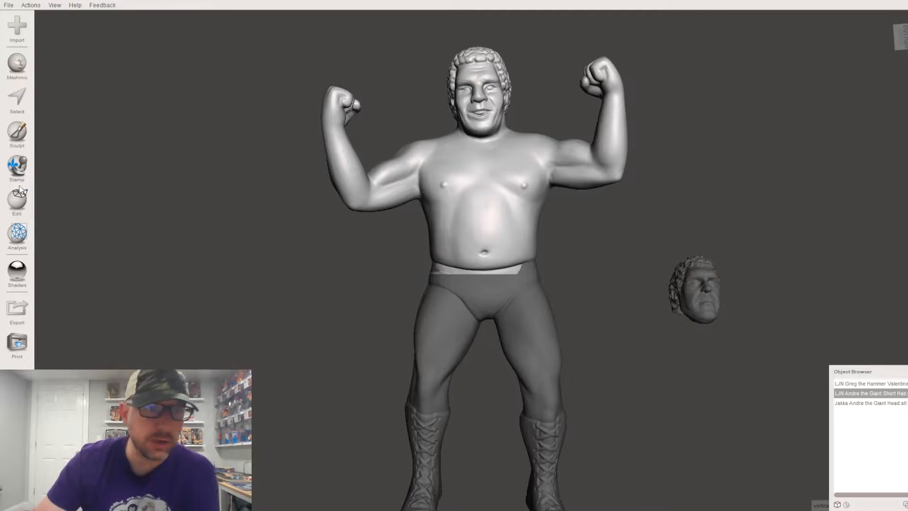
left_click(28, 144)
mouse_move(74, 47)
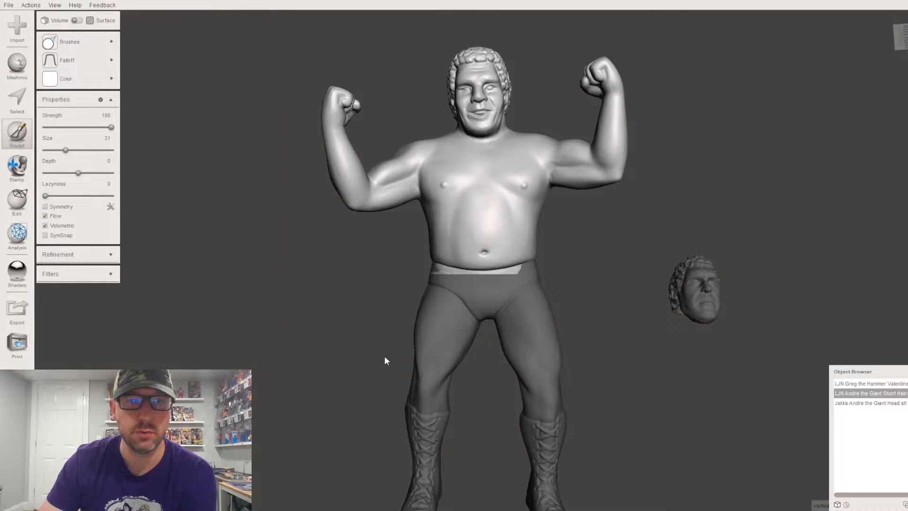
scroll(459, 322, "up", 4)
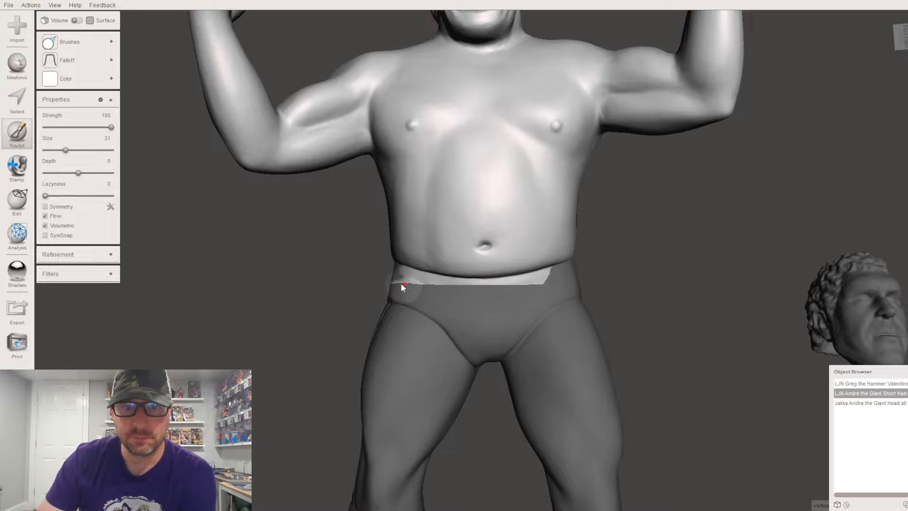
scroll(401, 285, "up", 4)
mouse_move(401, 286)
right_mouse_down()
mouse_move(466, 337)
mouse_move(471, 359)
right_mouse_up()
mouse_move(348, 172)
left_mouse_down()
mouse_move(396, 235)
mouse_move(375, 164)
mouse_move(433, 300)
mouse_move(381, 170)
mouse_move(453, 319)
left_mouse_up()
right_click_drag(452, 319, 331, 266)
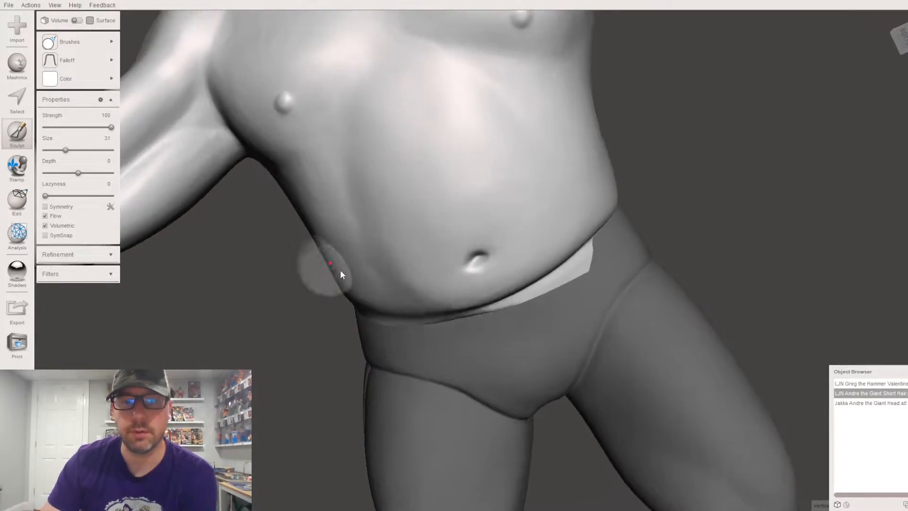
mouse_move(510, 307)
left_mouse_down()
mouse_move(471, 315)
mouse_move(603, 251)
mouse_move(458, 299)
left_mouse_up()
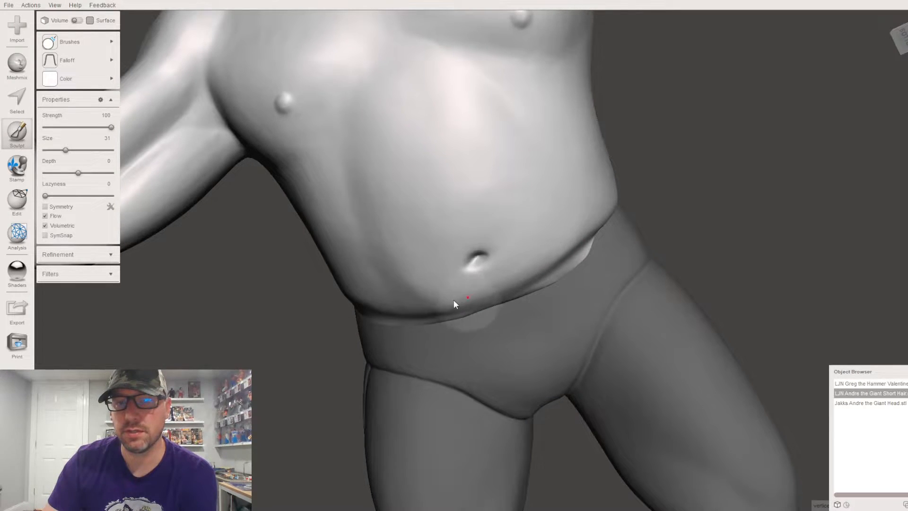
Smooth the torso's bottom edge around the side of the waist and toward the lower back
mouse_move(551, 254)
right_mouse_down()
mouse_move(523, 202)
mouse_move(480, 229)
mouse_move(507, 257)
right_mouse_up()
mouse_move(498, 192)
left_mouse_down()
mouse_move(515, 158)
mouse_move(533, 172)
mouse_move(524, 123)
mouse_move(509, 144)
mouse_move(514, 177)
left_mouse_up()
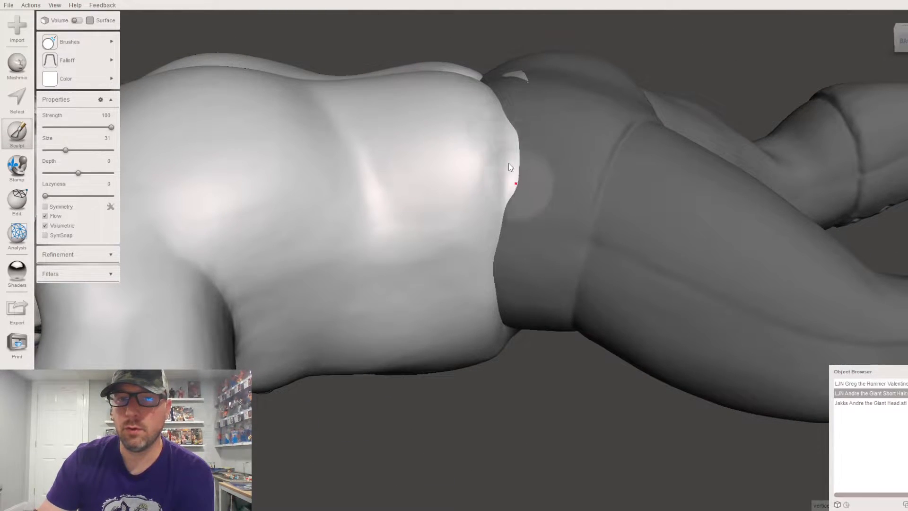
right_click_drag(503, 195, 397, 326)
mouse_move(397, 323)
left_mouse_down()
mouse_move(481, 294)
mouse_move(337, 292)
mouse_move(552, 228)
mouse_move(621, 216)
mouse_move(626, 230)
left_mouse_up()
mouse_move(626, 230)
right_mouse_down()
mouse_move(391, 132)
mouse_move(466, 178)
mouse_move(442, 126)
right_mouse_up()
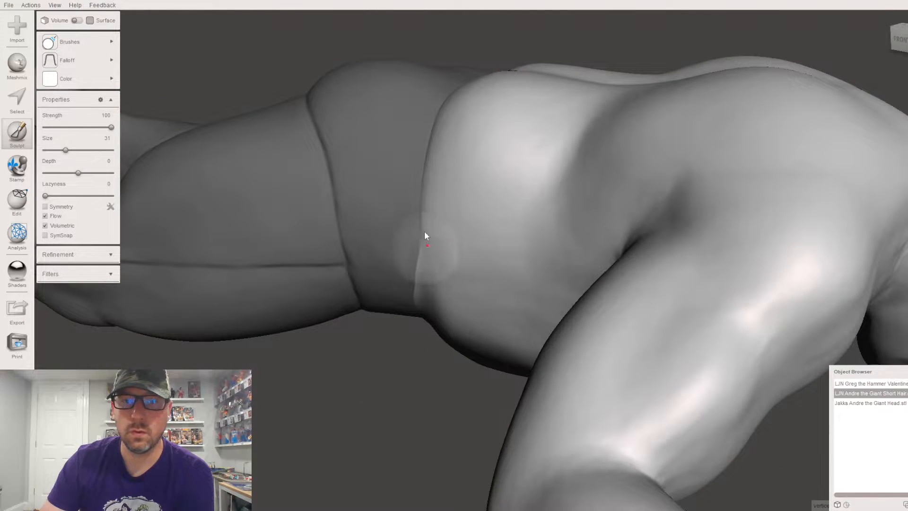
Even out the torso's edge along the opposite hip, the back and the front beneath the navel to blend it into the trunks
mouse_move(436, 255)
right_mouse_down()
mouse_move(472, 88)
mouse_move(427, 154)
right_mouse_up()
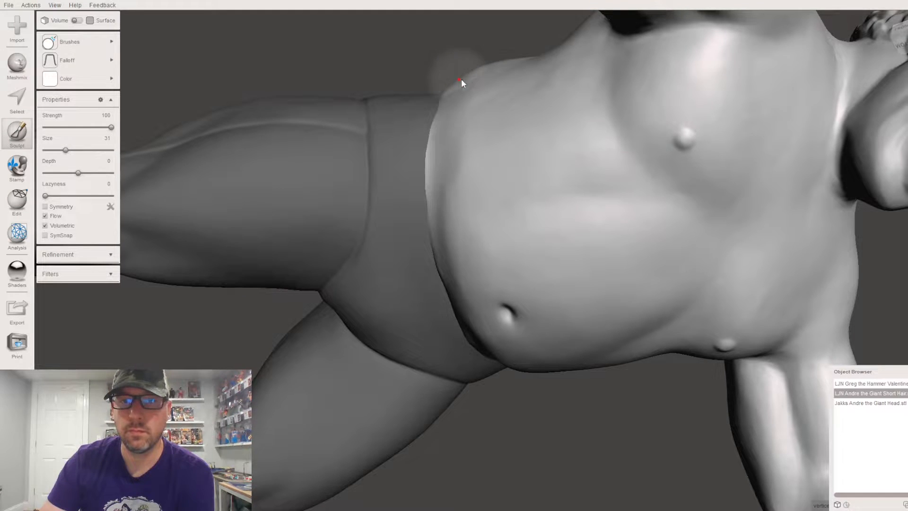
right_click_drag(473, 169, 506, 247)
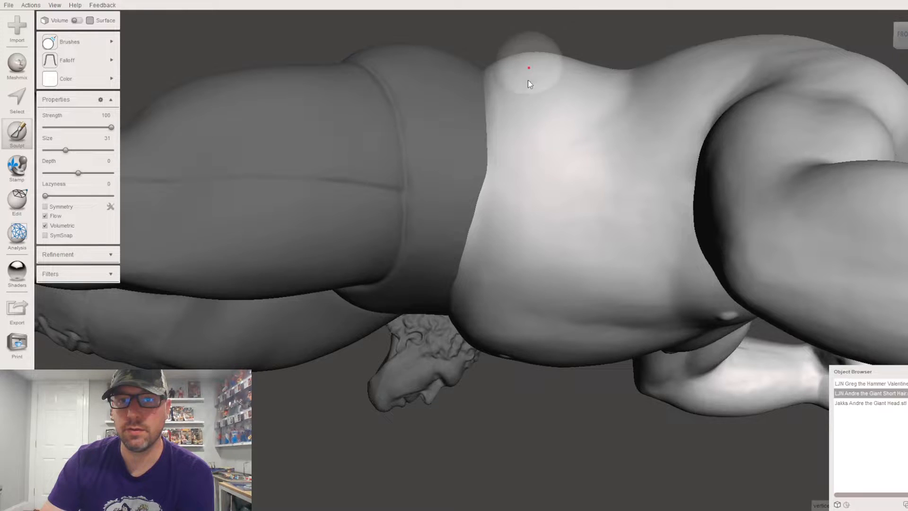
right_click_drag(528, 75, 525, 233)
mouse_move(513, 141)
right_mouse_down()
mouse_move(502, 169)
mouse_move(403, 265)
right_mouse_up()
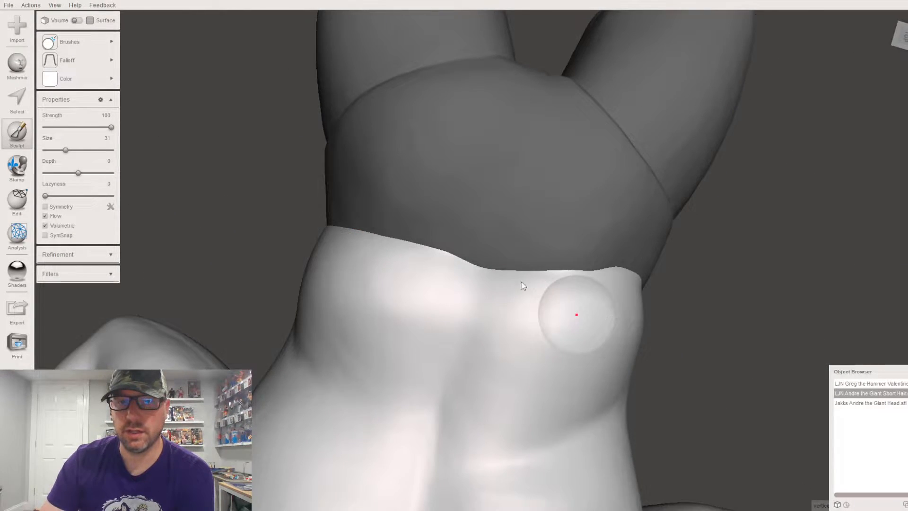
right_click_drag(537, 291, 443, 243)
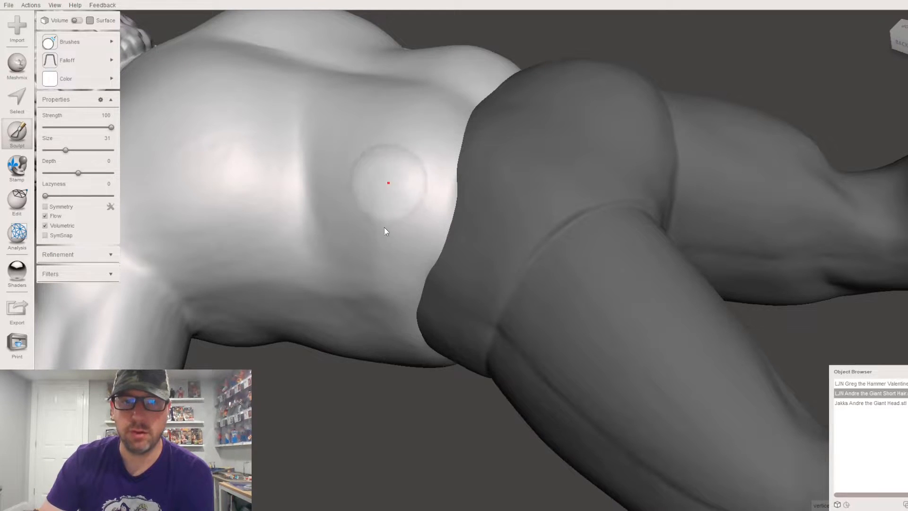
mouse_move(413, 304)
right_mouse_down()
mouse_move(543, 103)
mouse_move(569, 249)
mouse_move(497, 259)
right_mouse_up()
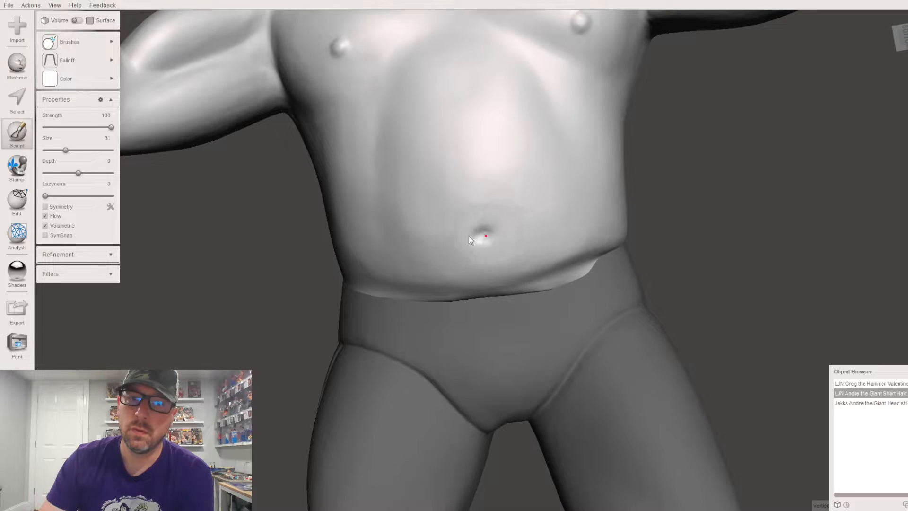
mouse_move(487, 238)
left_mouse_down()
mouse_move(418, 230)
mouse_move(428, 239)
mouse_move(509, 212)
mouse_move(411, 183)
mouse_move(415, 253)
mouse_move(453, 289)
mouse_move(580, 275)
mouse_move(373, 296)
mouse_move(334, 270)
mouse_move(554, 280)
left_mouse_up()
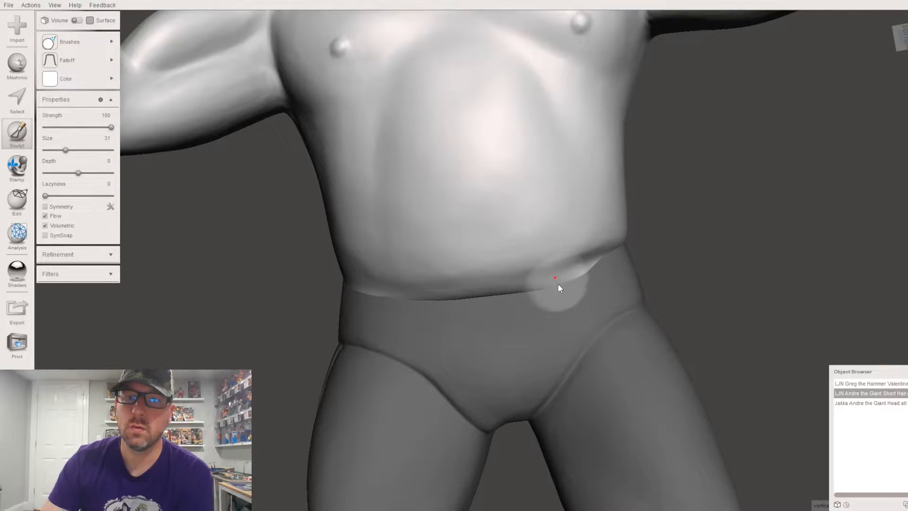
scroll(588, 263, "down", 3)
scroll(587, 259, "down", 6)
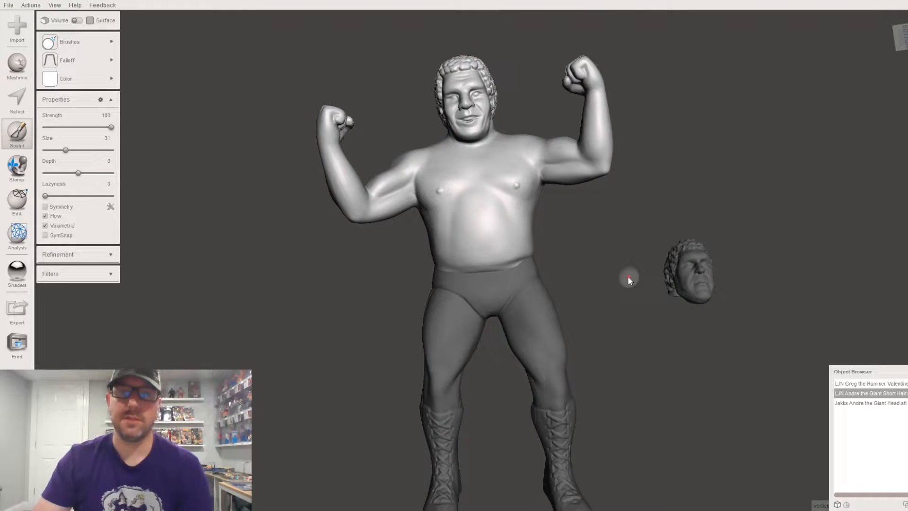
scroll(638, 259, "down", 2)
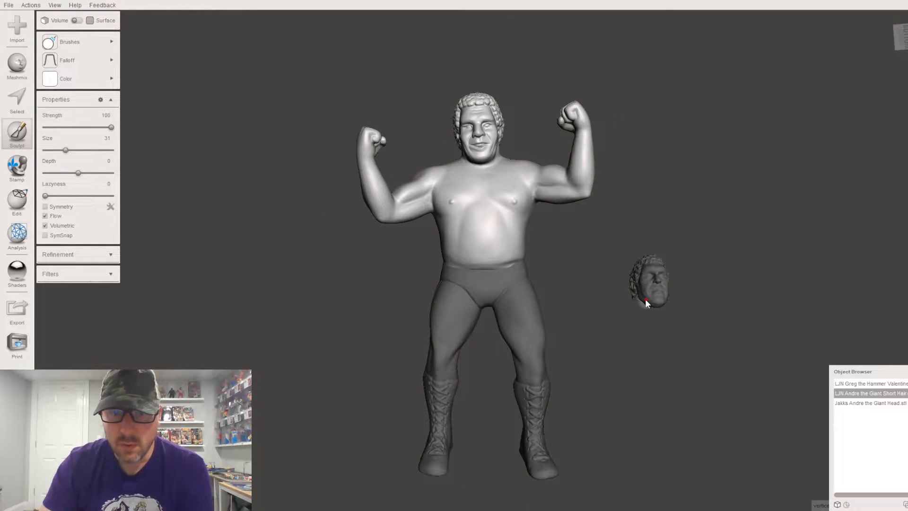
Rotate the legs -2.255 in X, 0.885 in Y and 0.268 in Z, and shift them by -0.491, -1.278 and 0.1232 mm
right_click_drag(602, 276, 533, 399)
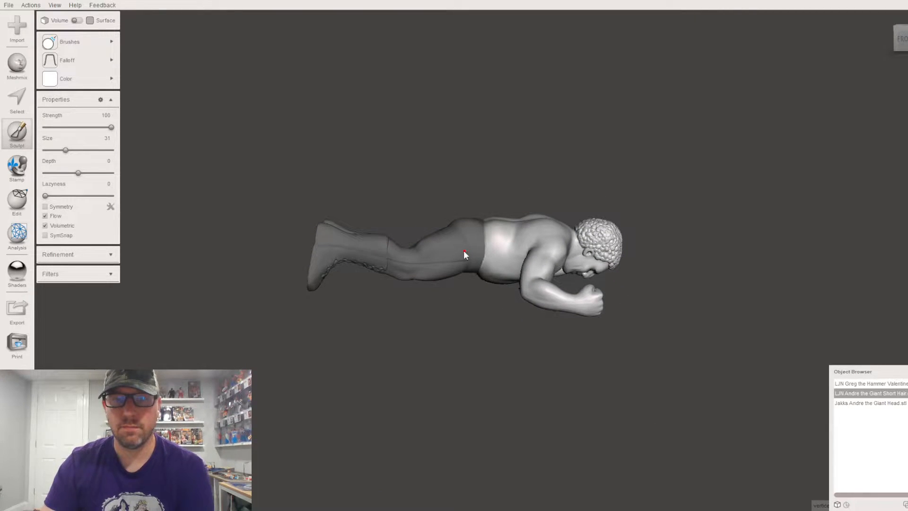
right_click_drag(463, 250, 470, 329)
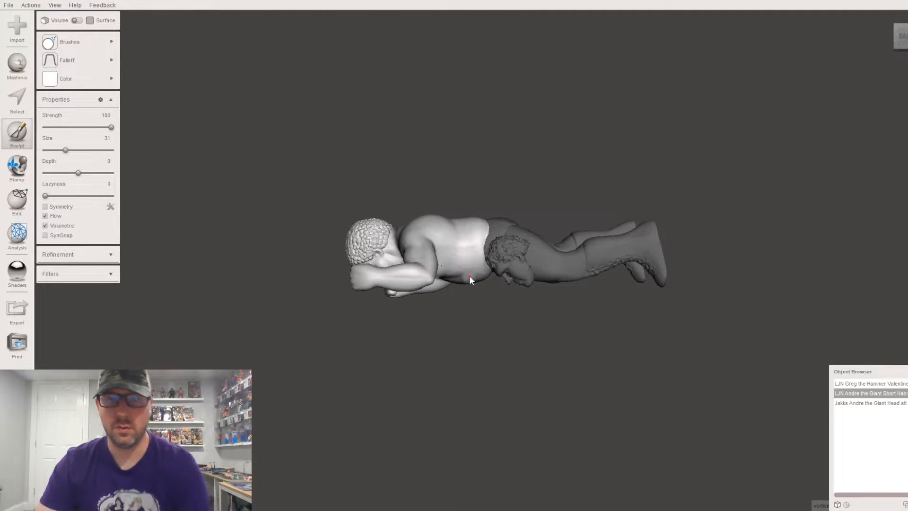
right_click_drag(512, 260, 517, 299)
left_click(857, 403)
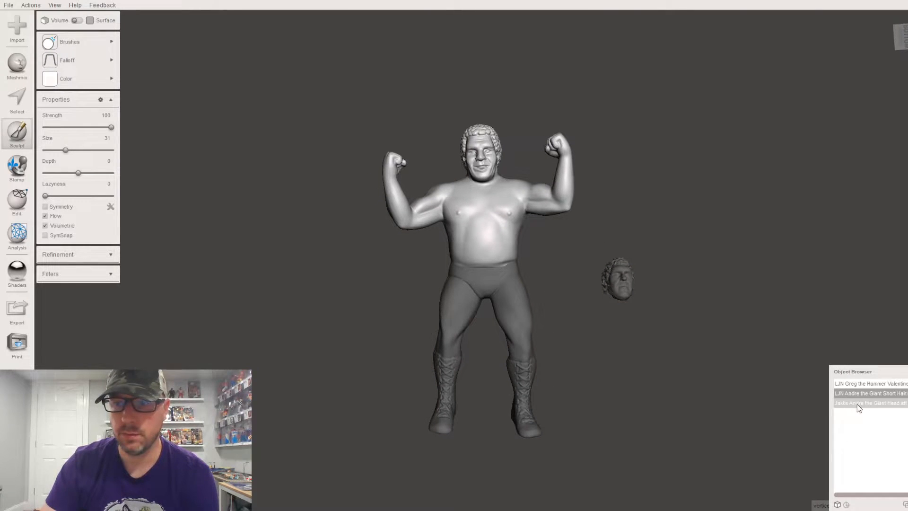
scroll(618, 394, "up", 3)
left_click(873, 384)
right_click_drag(677, 349, 517, 506)
key("ctrl+t")
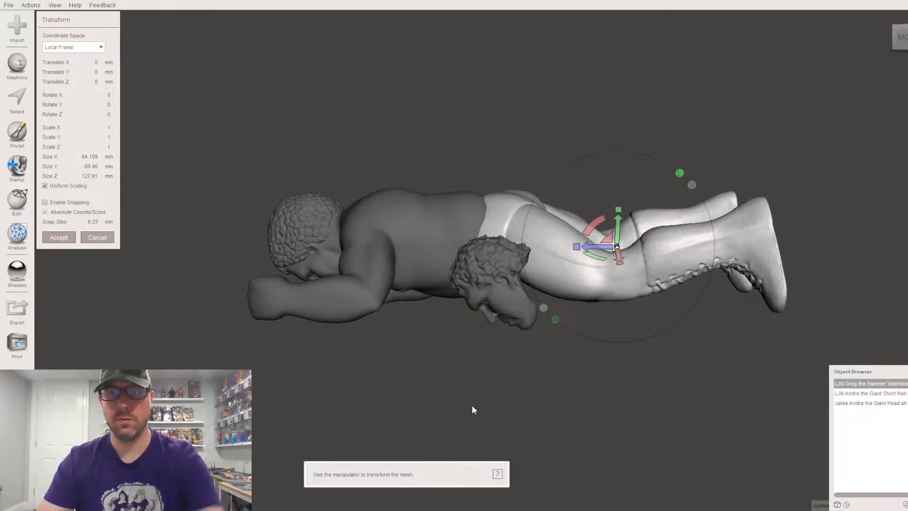
left_click_drag(592, 228, 616, 232)
right_click_drag(617, 232, 156, 225)
scroll(461, 405, "up", 5)
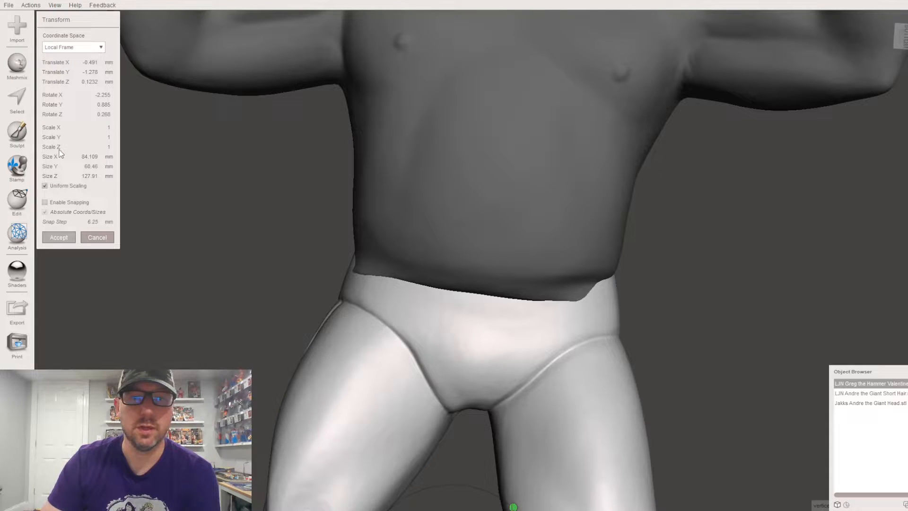
Accept the legs' transform and smooth the front waist edge of Andre's torso with the ShrinkSmooth brush at strength 100 and size 31
left_click(20, 137)
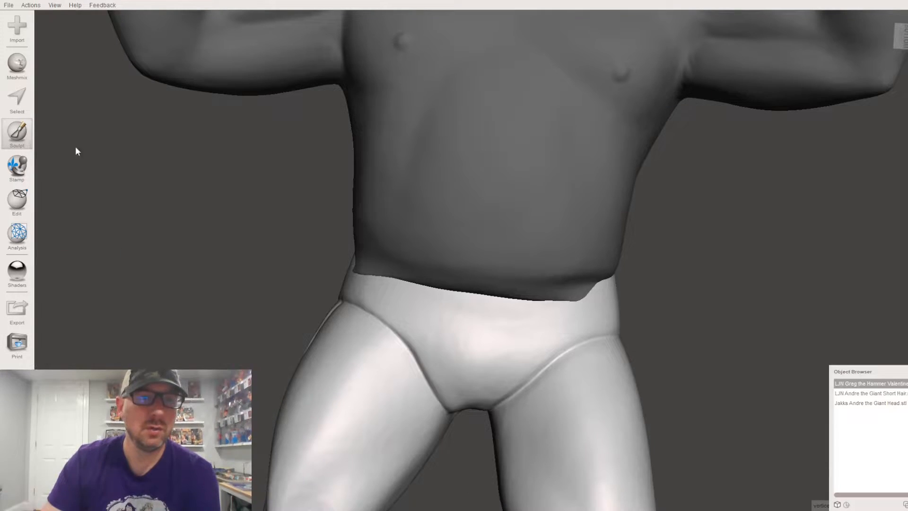
mouse_move(77, 44)
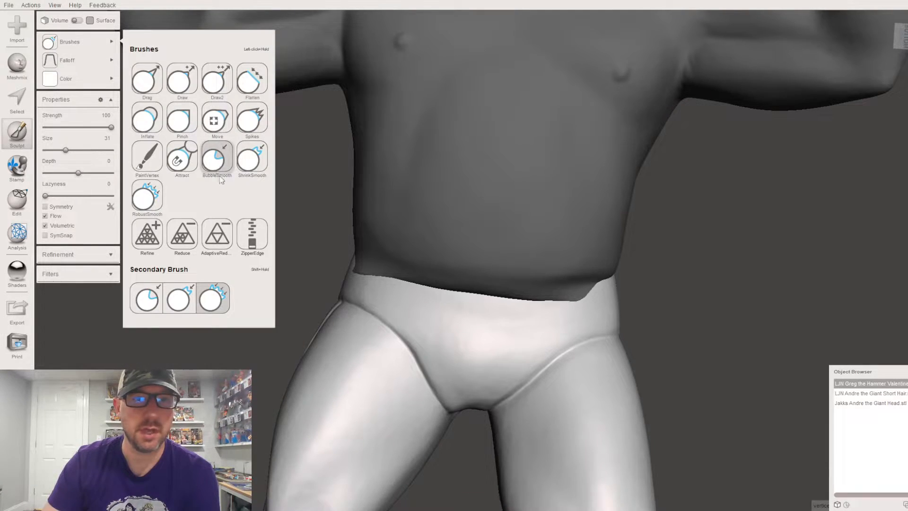
left_click(252, 158)
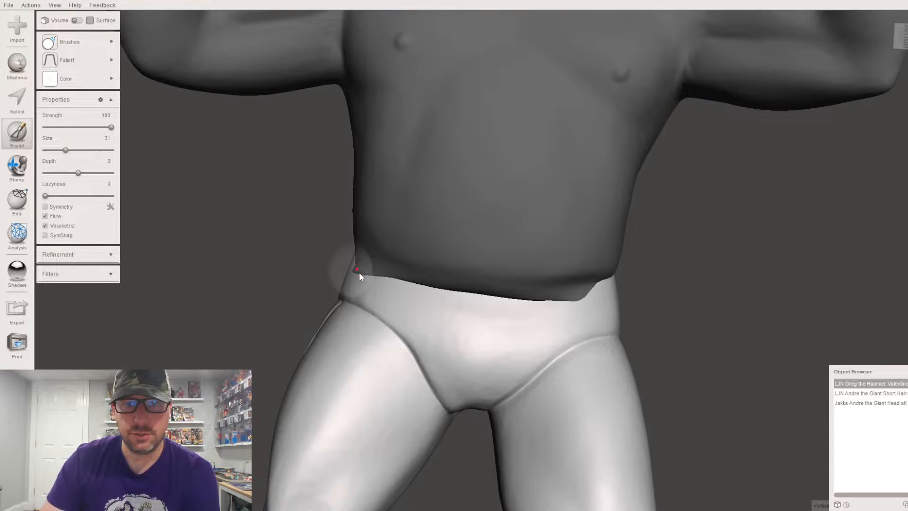
left_click(870, 393)
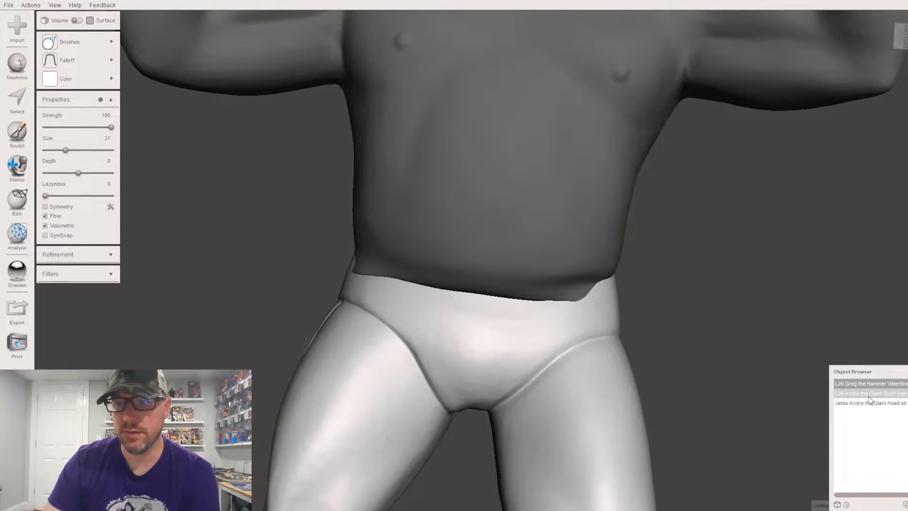
left_click(17, 133)
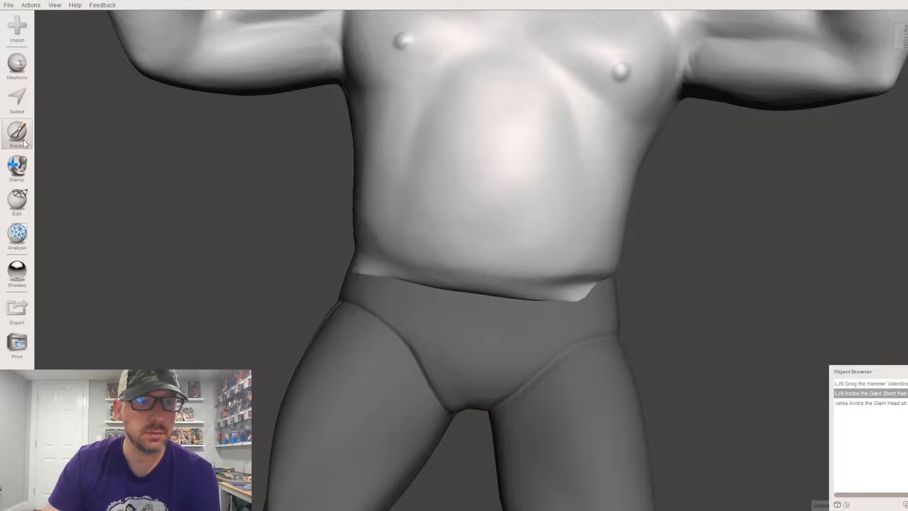
mouse_move(103, 50)
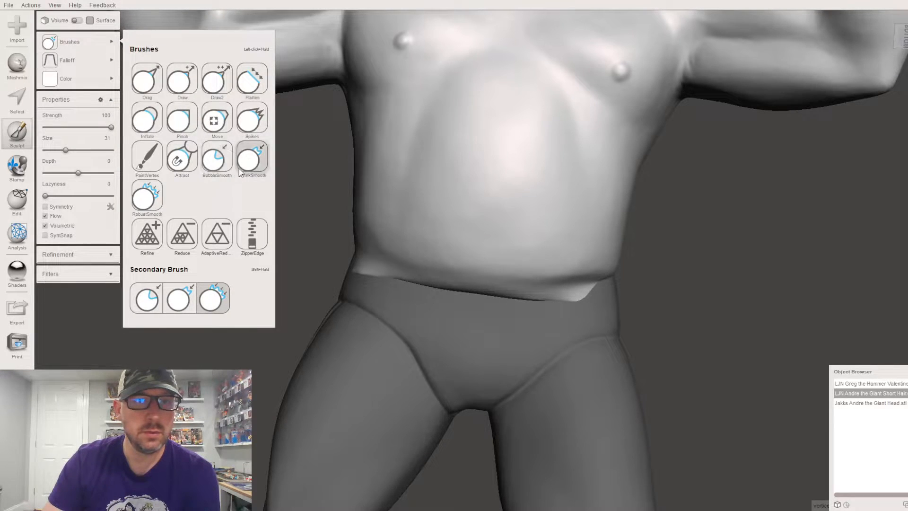
mouse_move(357, 269)
left_mouse_down()
mouse_move(583, 295)
mouse_move(563, 292)
left_mouse_up()
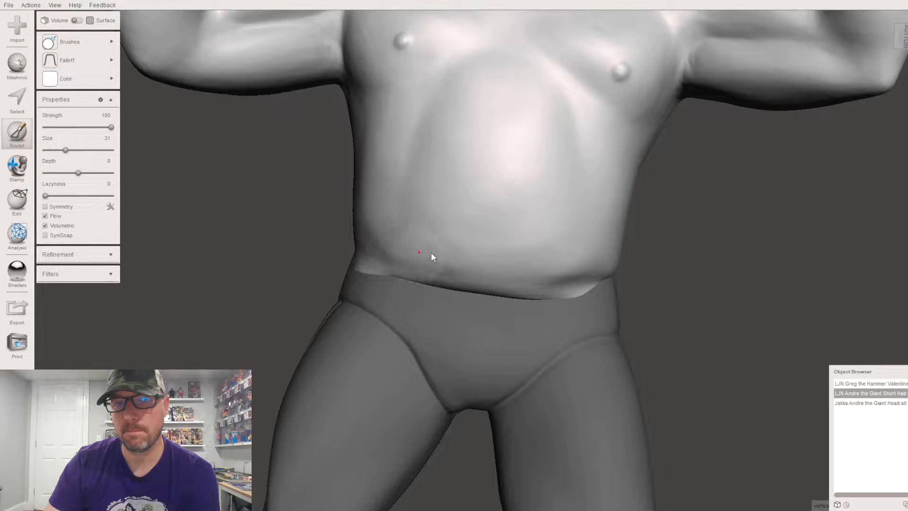
Smooth the torso's bottom edge around both sides, the lower back and the underside of the belly with the ShrinkSmooth brush
mouse_move(375, 263)
right_mouse_down()
mouse_move(548, 350)
mouse_move(505, 248)
right_mouse_up()
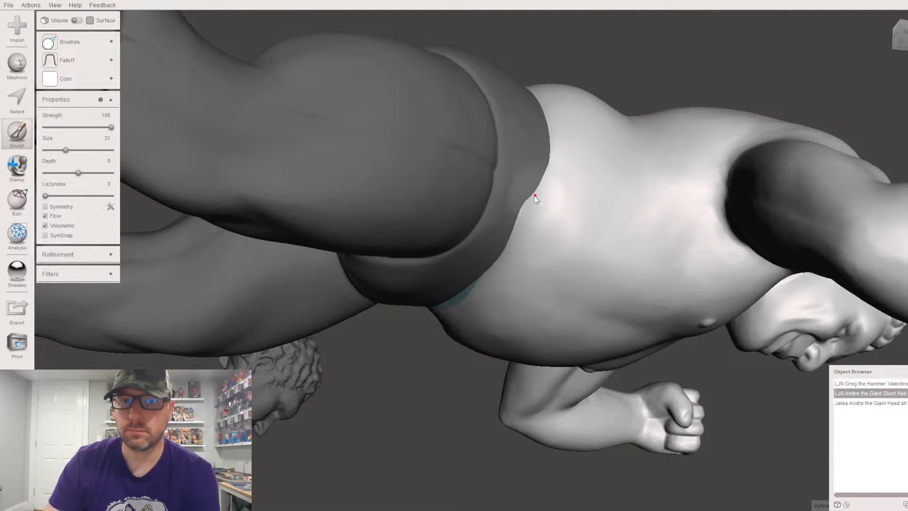
left_click_drag(449, 308, 456, 334)
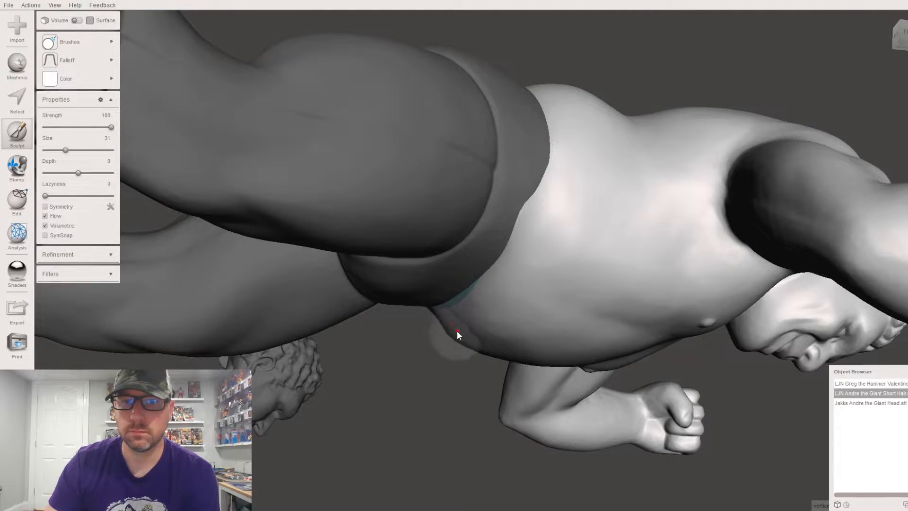
right_click_drag(501, 158, 497, 178)
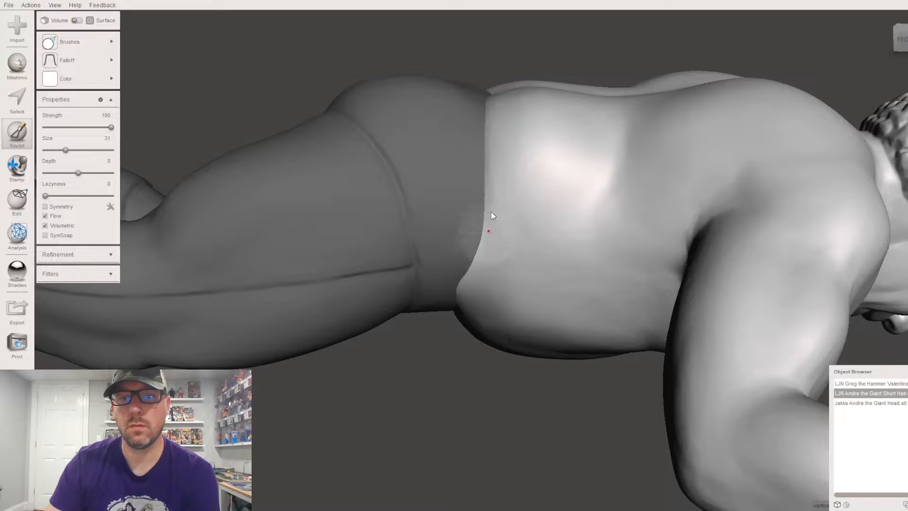
right_click_drag(509, 168, 399, 290)
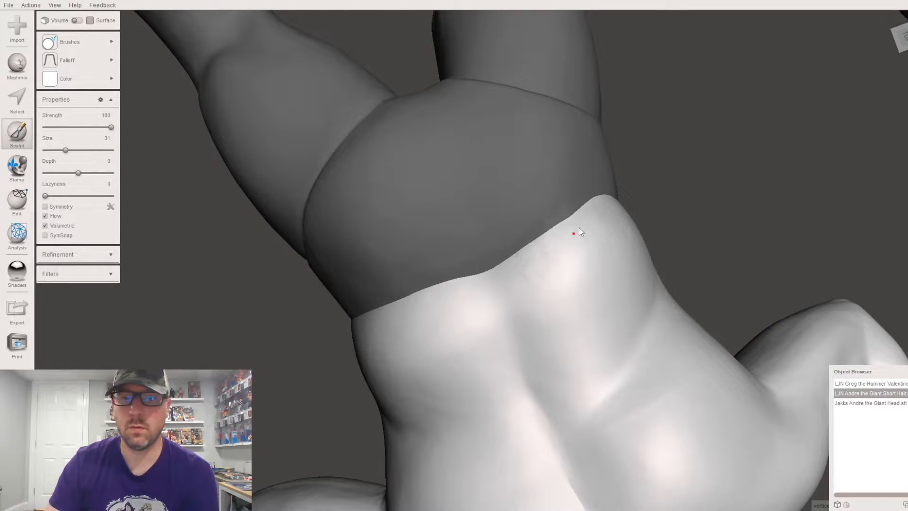
right_click_drag(580, 244, 494, 120)
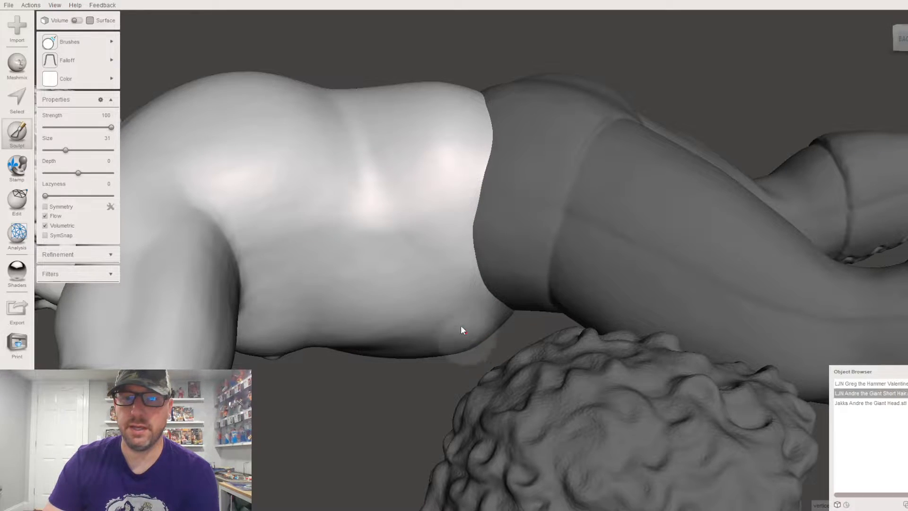
right_click_drag(482, 324, 439, 243)
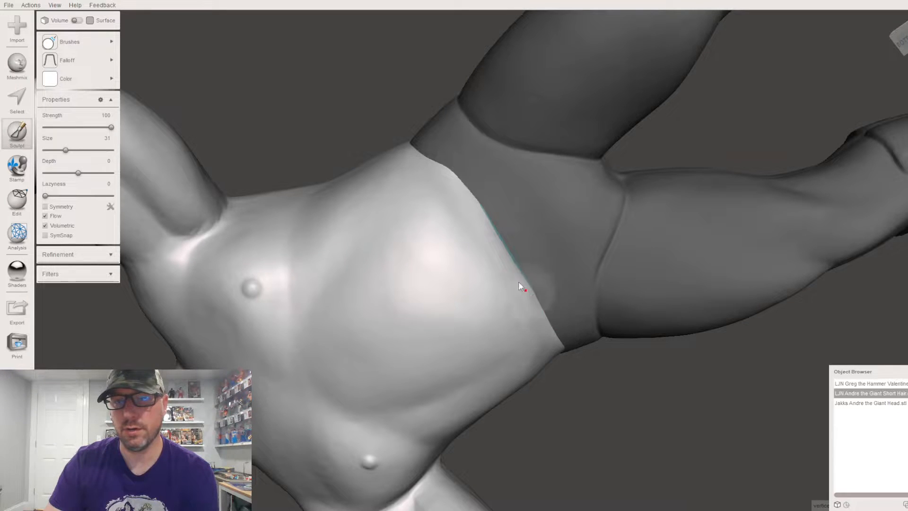
mouse_move(421, 145)
right_mouse_down()
mouse_move(652, 61)
mouse_move(655, 175)
right_mouse_up()
Unite the Greg Valentine legs and Andre torso with a Boolean Union, using the Precise solution mode and a search depth of 2
scroll(654, 175, "down", 3)
right_click_drag(577, 217, 586, 240)
scroll(613, 265, "down", 3)
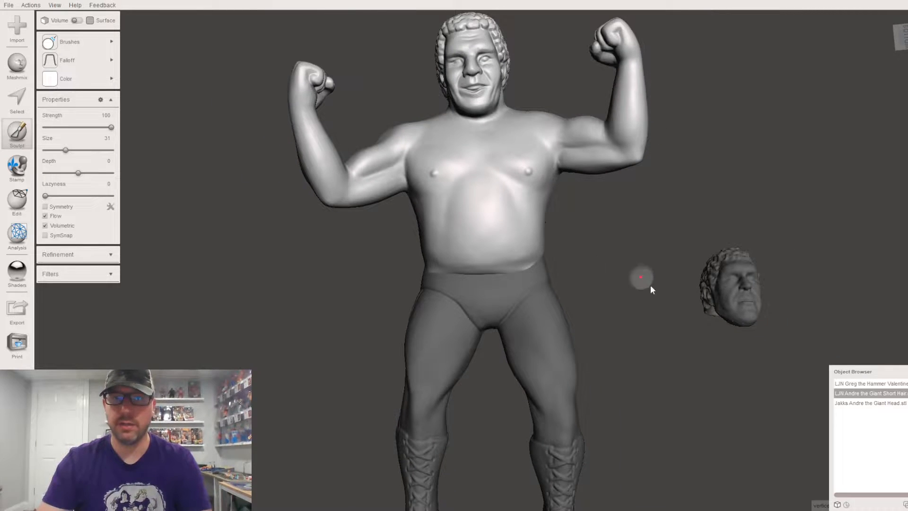
left_click(886, 391, "shift")
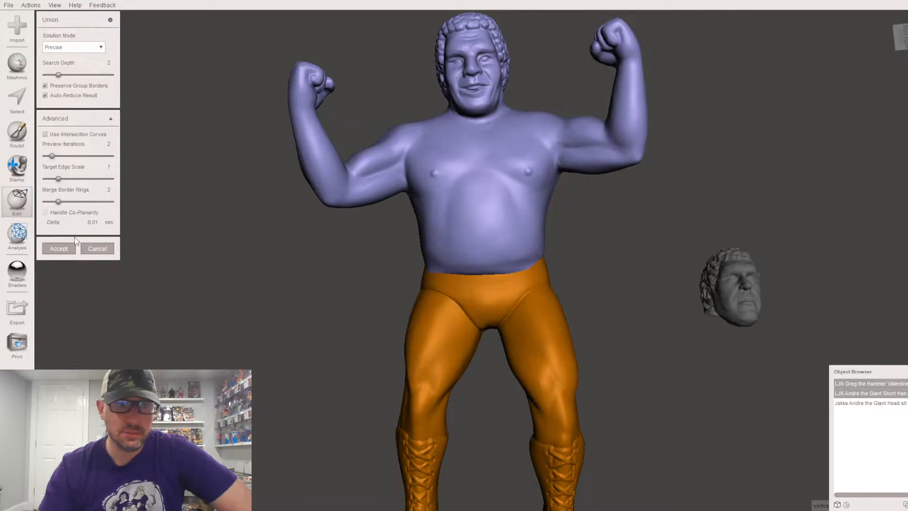
scroll(75, 237, "up", 1)
scroll(58, 251, "up", 1)
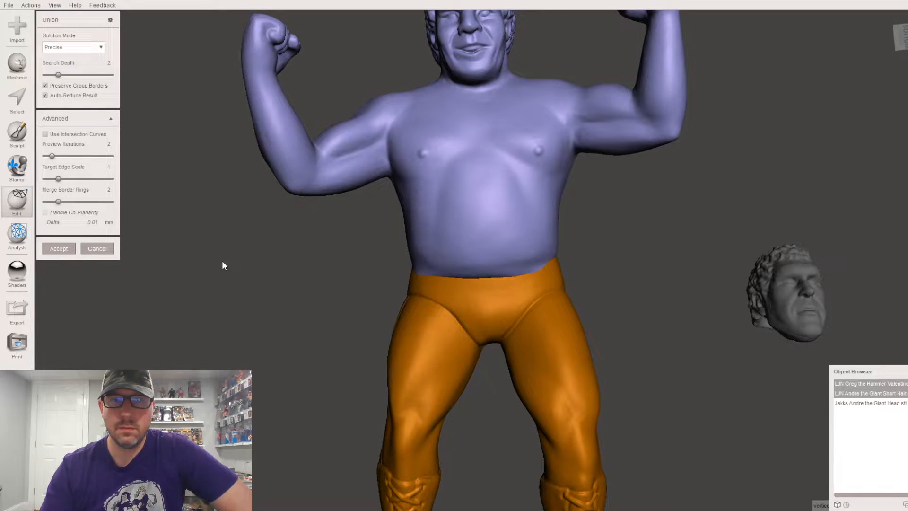
key("Return")
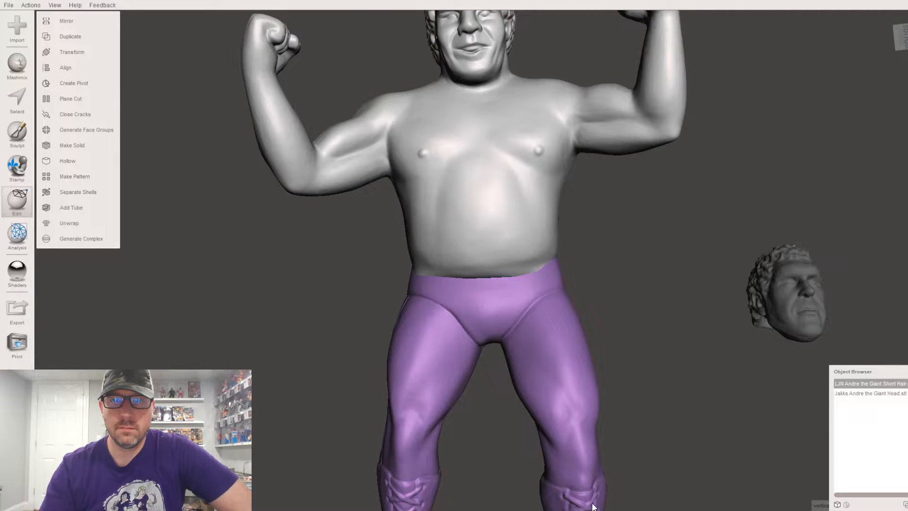
Smooth the united waist seam around the front, hips and lower back with the ShrinkSmooth brush at strength 100 and size 31
right_click_drag(575, 489, 514, 138)
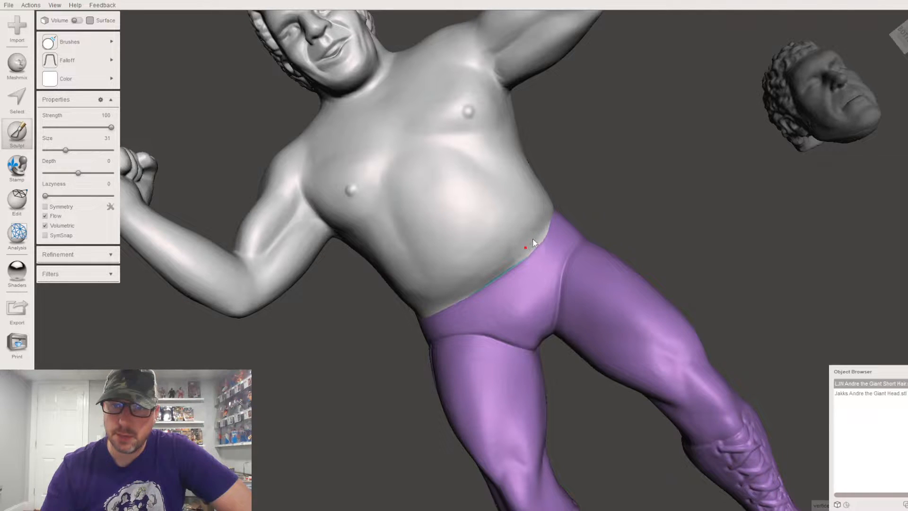
right_click_drag(559, 235, 486, 304)
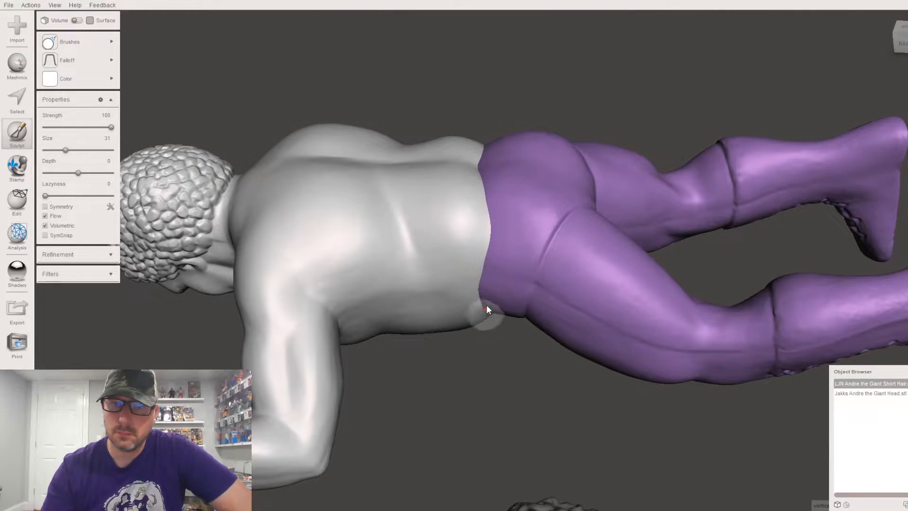
scroll(487, 303, "up", 3)
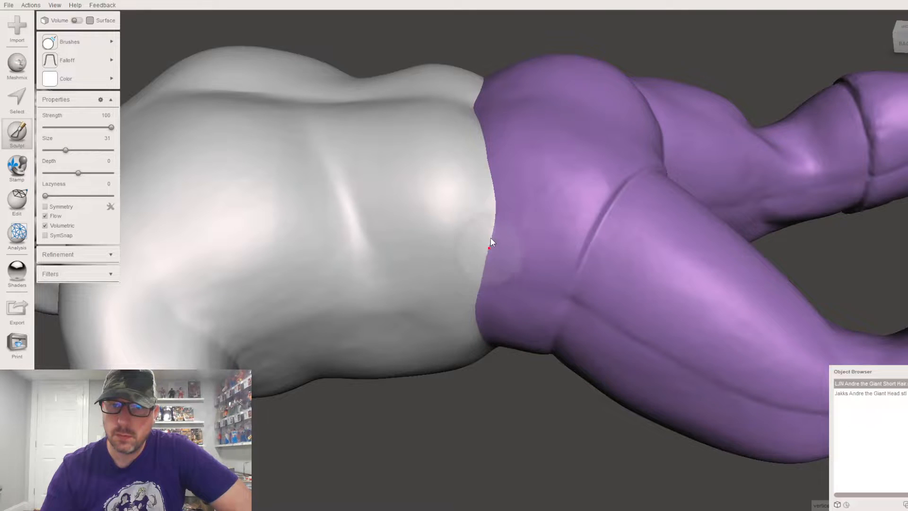
right_click_drag(486, 115, 389, 276)
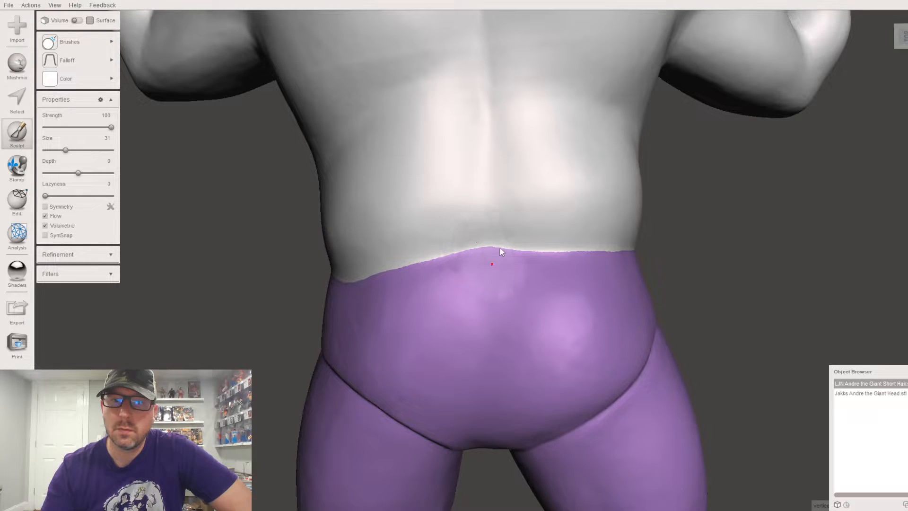
right_click_drag(519, 257, 488, 94)
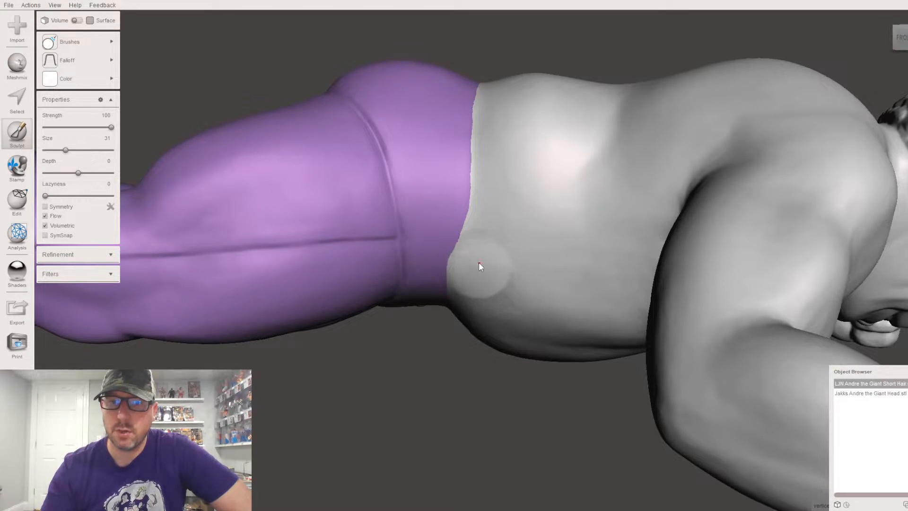
mouse_move(488, 216)
right_mouse_down()
mouse_move(419, 144)
mouse_move(438, 168)
right_mouse_up()
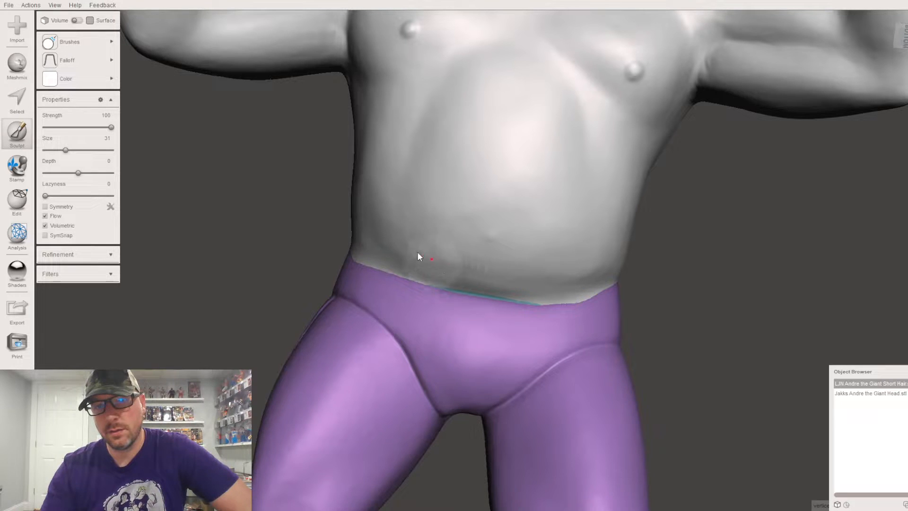
right_click_drag(556, 293, 522, 293)
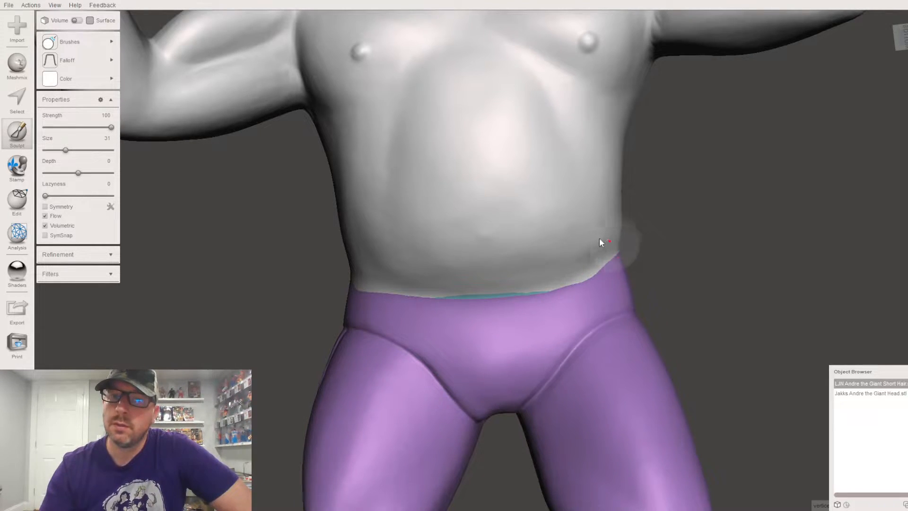
right_click_drag(560, 243, 562, 297)
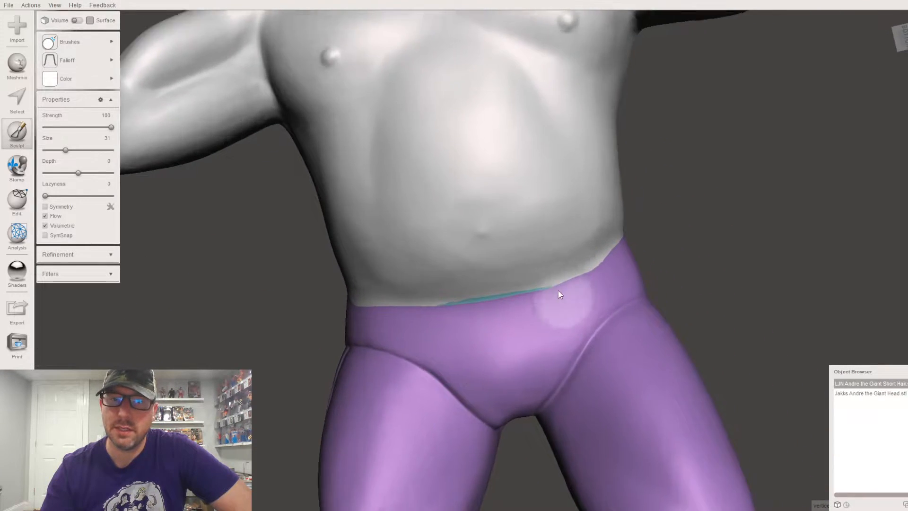
Smooth away the navel on the belly with the RobustSmooth brush at strength 100 and size 31
scroll(560, 294, "up", 4)
right_click_drag(566, 260, 596, 245)
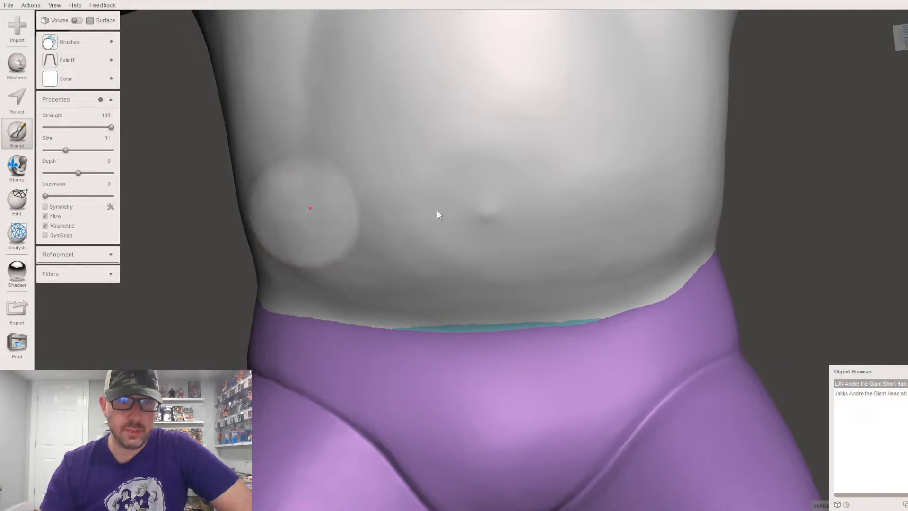
mouse_move(472, 216)
left_mouse_down()
mouse_move(331, 269)
mouse_move(426, 306)
left_mouse_up()
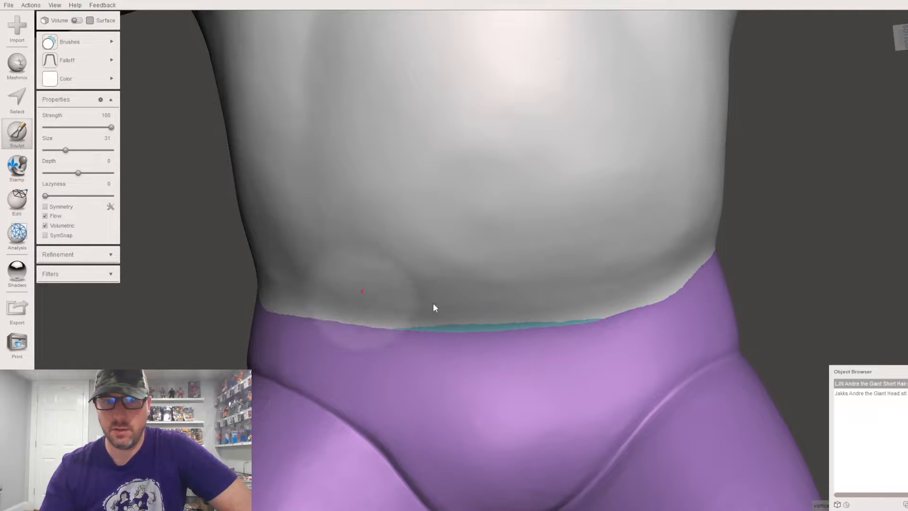
scroll(603, 281, "down", 6)
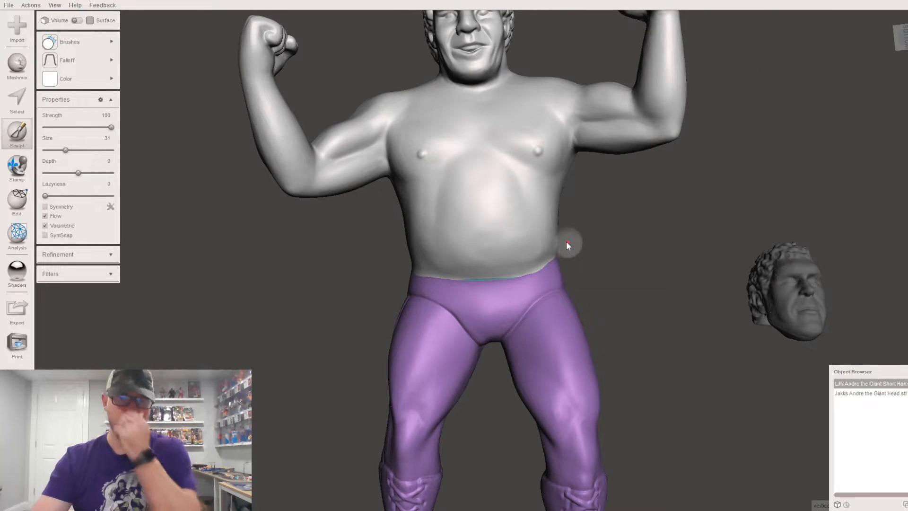
scroll(507, 268, "down", 6)
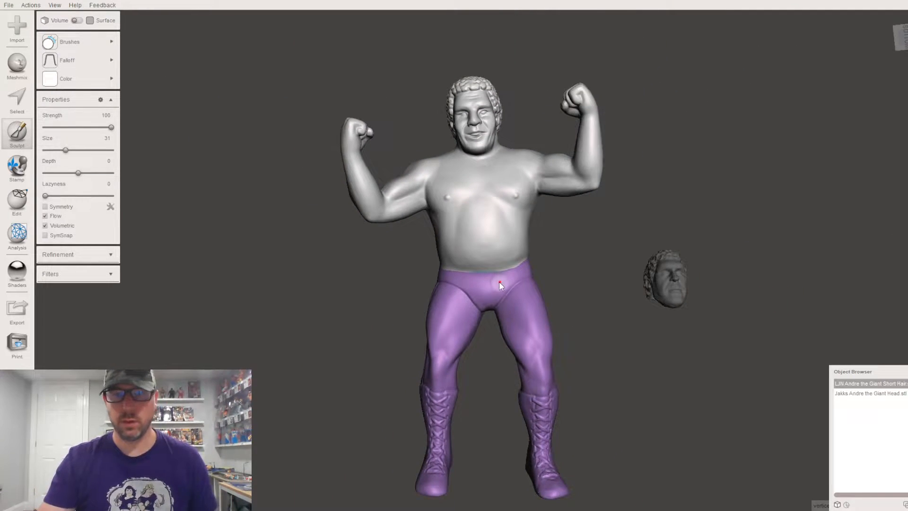
right_click_drag(495, 280, 495, 257)
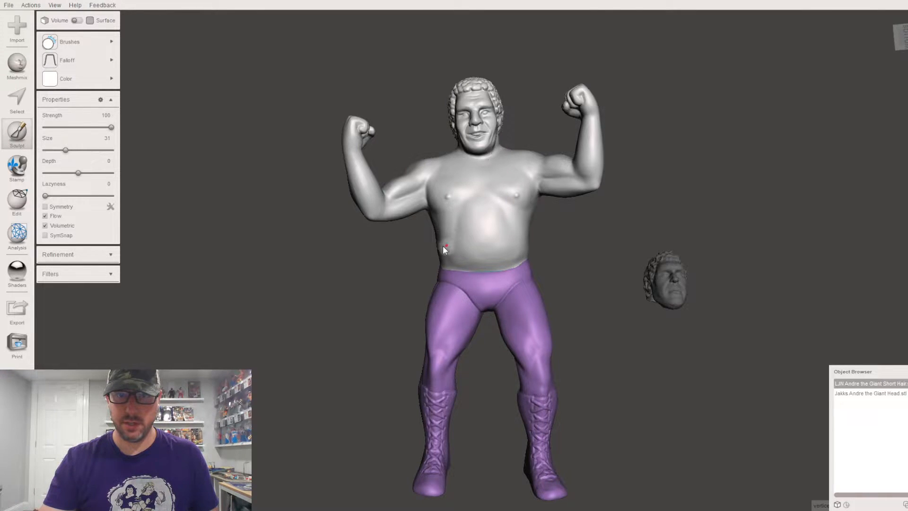
Switch to the Draw brush with strength 70 and size 30
scroll(475, 259, "up", 5)
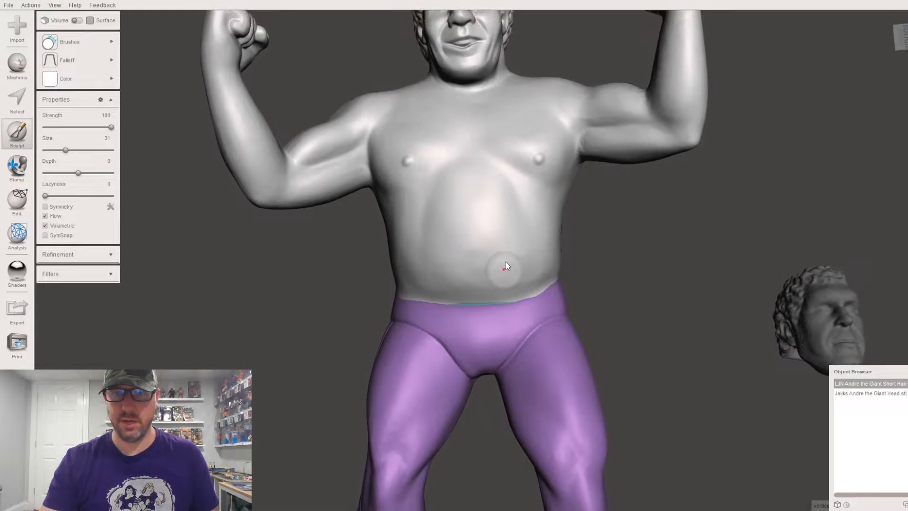
left_click(67, 43)
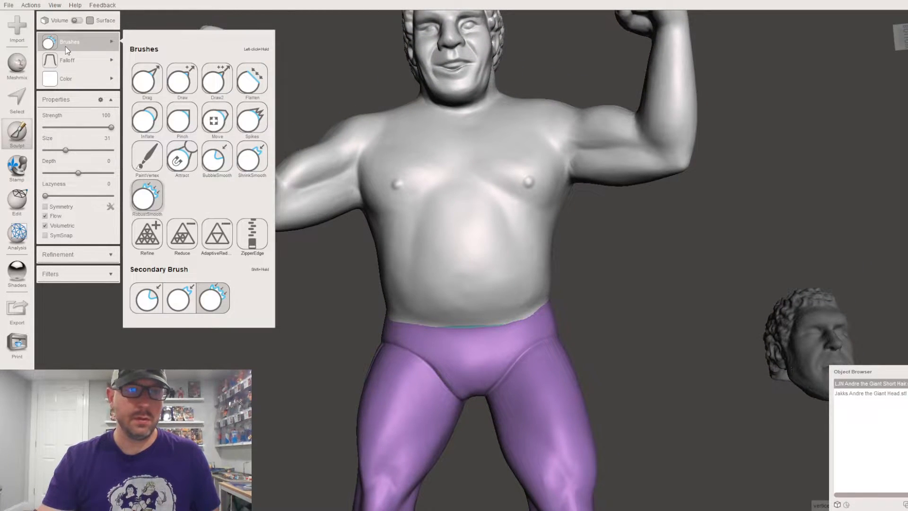
left_click(185, 88)
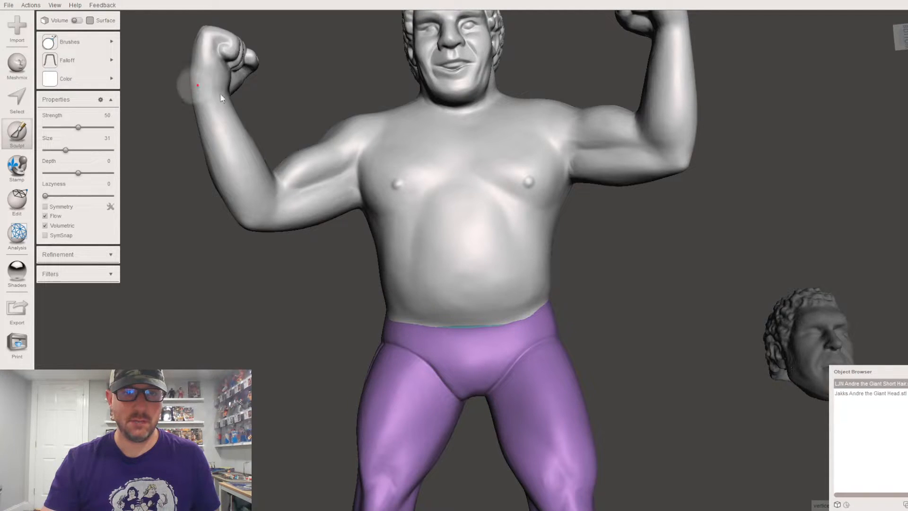
scroll(528, 188, "up", 4)
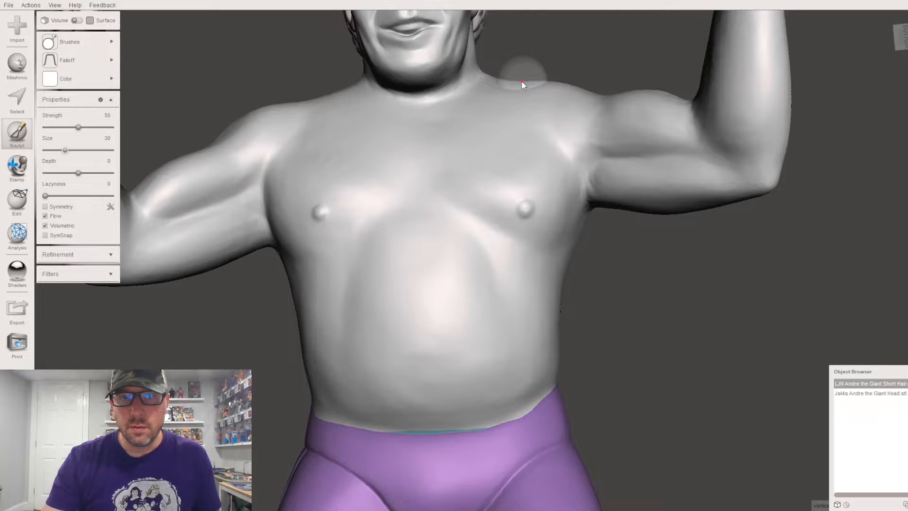
right_click_drag(406, 182, 476, 148)
left_click(97, 127)
right_click_drag(385, 146, 430, 124)
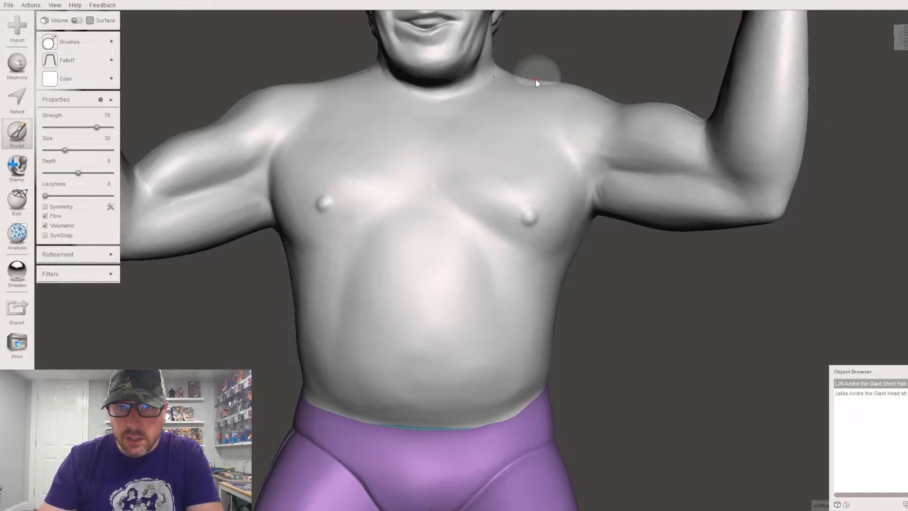
Try to sculpt a strap from the figure's left shoulder down the chest, raising the brush strength to 91, and undo it
right_click_drag(536, 81, 529, 115)
mouse_move(539, 101)
left_mouse_down()
mouse_move(531, 85)
mouse_move(524, 141)
left_mouse_up()
right_click_drag(509, 201, 579, 171)
left_click_drag(97, 127, 105, 127)
right_click_drag(439, 142, 495, 128)
left_click_drag(518, 73, 510, 102)
left_click_drag(502, 135, 488, 181)
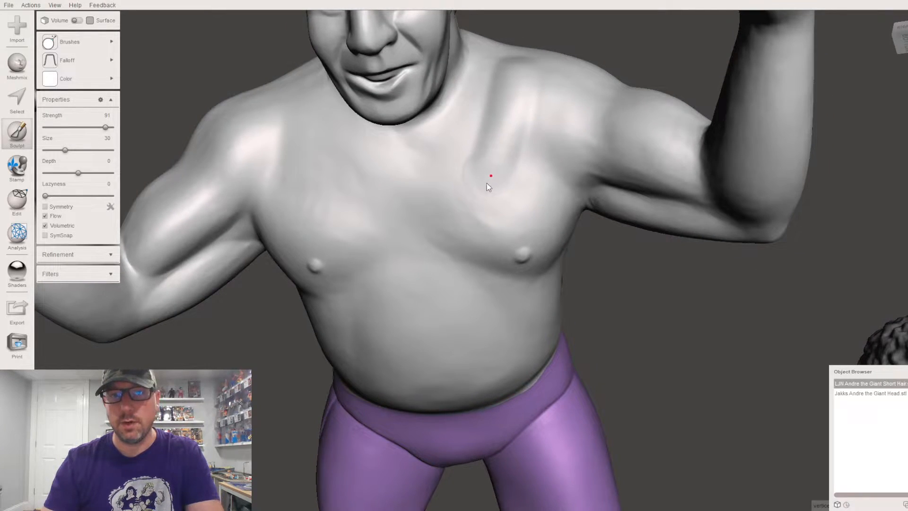
mouse_move(512, 168)
right_mouse_down()
mouse_move(546, 76)
mouse_move(518, 86)
right_mouse_up()
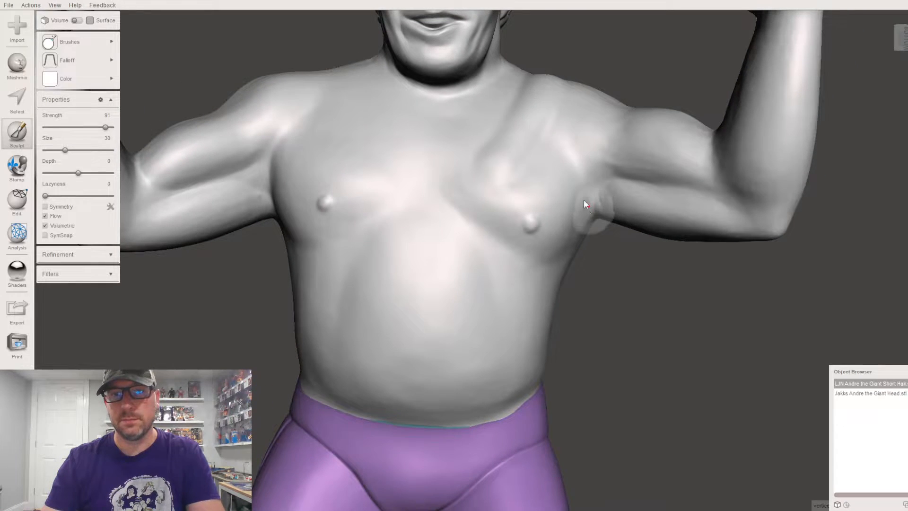
key("ctrl+z")
Sculpt a raised strap from the front of the figure's left shoulder down the chest with the brush at strength 95 and size 25
right_click_drag(506, 150, 462, 146)
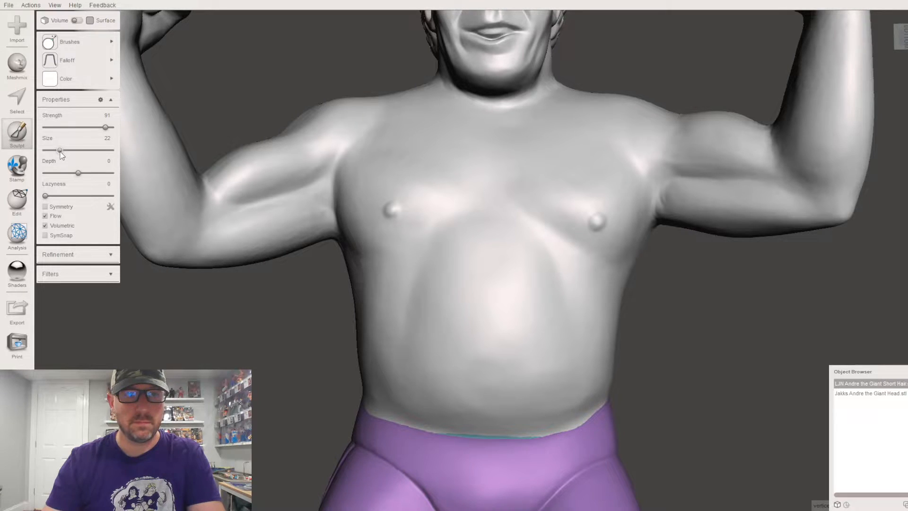
left_click_drag(104, 127, 112, 129)
mouse_move(392, 129)
right_mouse_down()
mouse_move(368, 139)
mouse_move(395, 122)
right_mouse_up()
right_click_drag(457, 120, 439, 204)
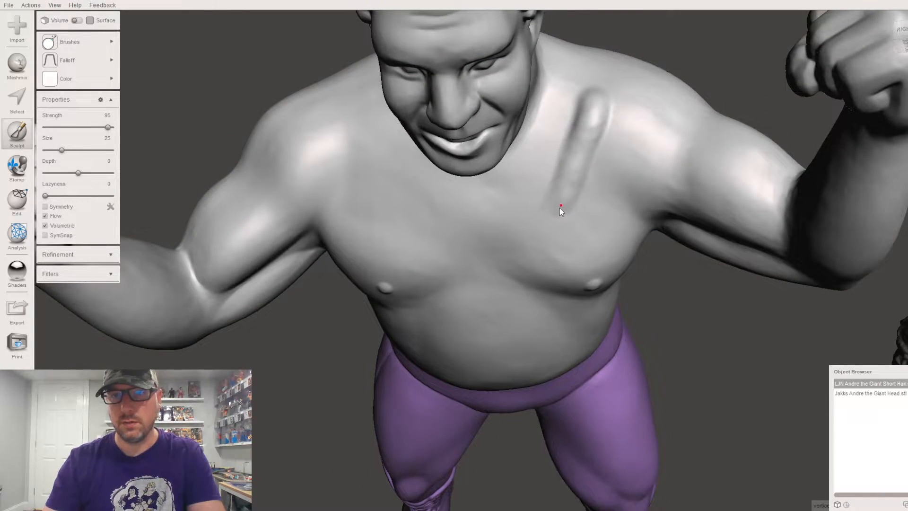
right_click_drag(547, 254, 565, 153)
mouse_move(554, 172)
left_mouse_down()
mouse_move(545, 221)
mouse_move(544, 200)
left_mouse_up()
Continue the strap over the top of the left shoulder and diagonally down the back to the spine
right_click_drag(585, 97, 609, 274)
mouse_move(608, 269)
left_mouse_down()
mouse_move(600, 247)
mouse_move(614, 192)
left_mouse_up()
right_click_drag(612, 149, 430, 263)
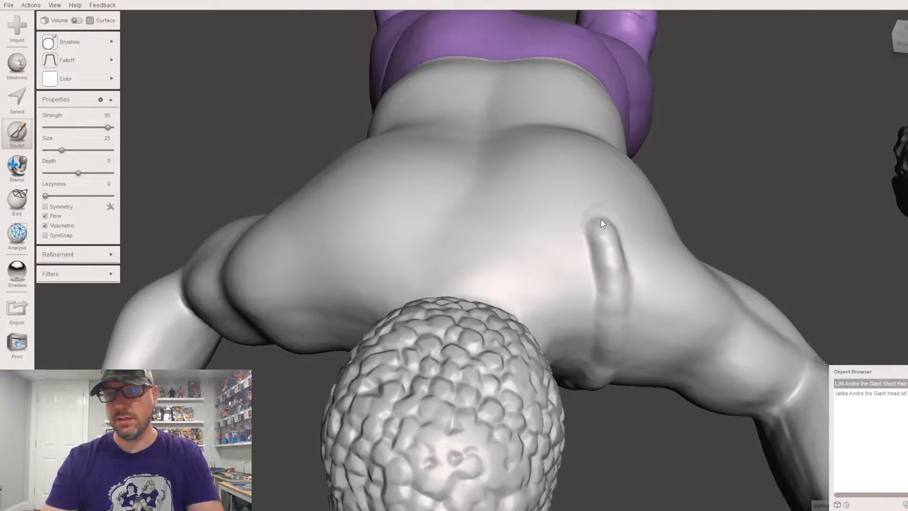
right_click_drag(597, 276, 278, 272)
mouse_move(365, 146)
left_mouse_down()
mouse_move(385, 180)
mouse_move(360, 139)
mouse_move(398, 195)
left_mouse_up()
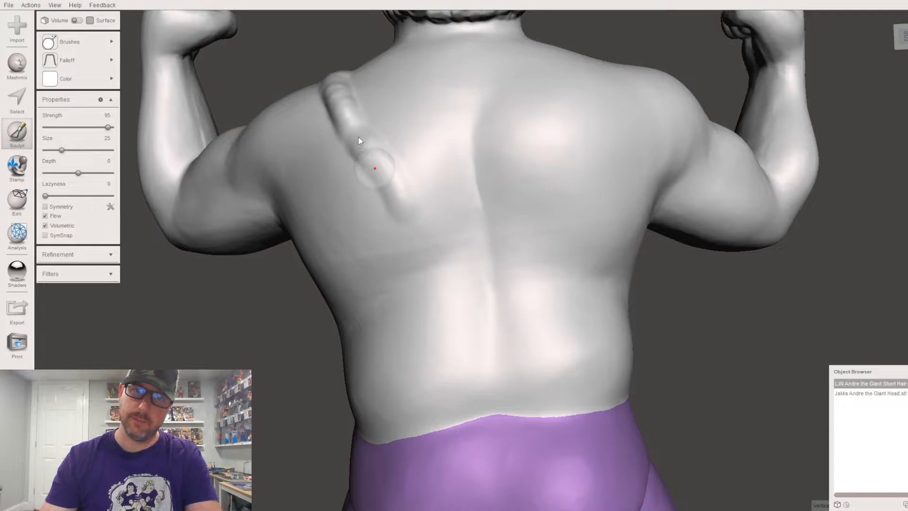
key("ctrl+z")
mouse_move(359, 138)
left_mouse_down()
mouse_move(406, 222)
mouse_move(474, 273)
left_mouse_up()
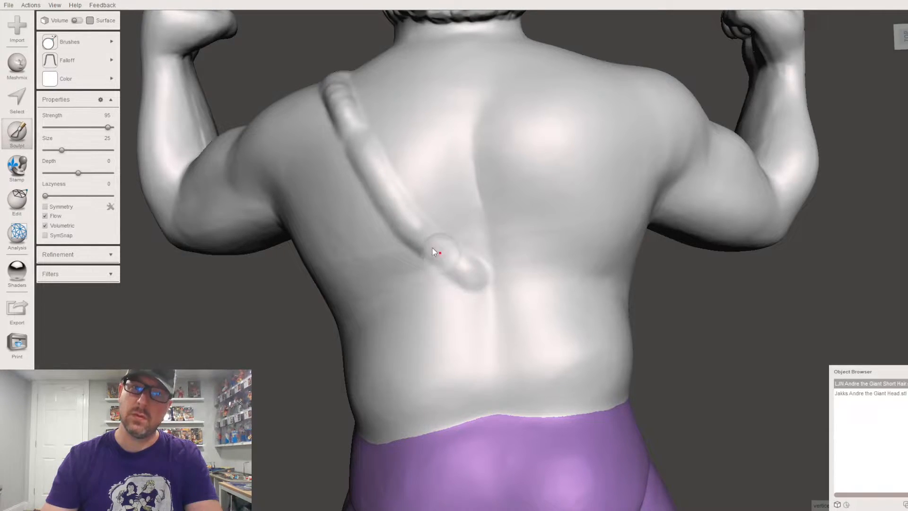
left_click_drag(361, 145, 339, 89)
Extend the front strap down the chest and curve it beneath the left pectoral towards the figure's left side
mouse_move(428, 187)
right_mouse_down()
mouse_move(390, 253)
mouse_move(336, 289)
right_mouse_up()
right_click_drag(486, 229, 359, 197)
right_click_drag(542, 233, 533, 209)
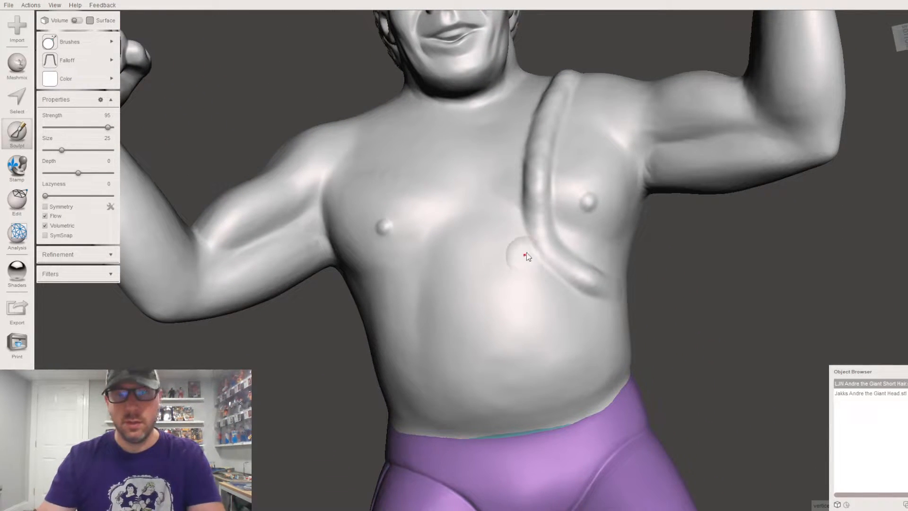
mouse_move(531, 196)
right_mouse_down()
mouse_move(568, 203)
mouse_move(543, 200)
right_mouse_up()
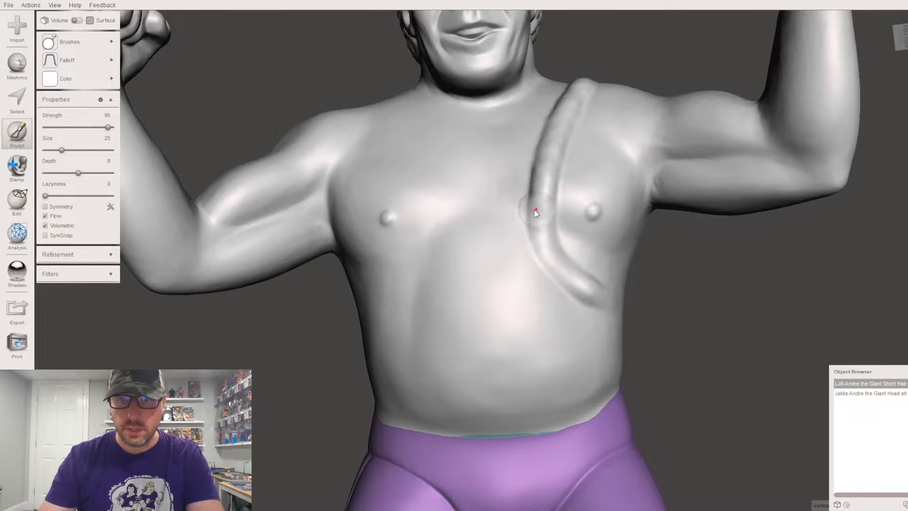
Sculpt a raised band branching from the chest strap diagonally across the upper belly to the figure's right side
left_click_drag(519, 236, 415, 304)
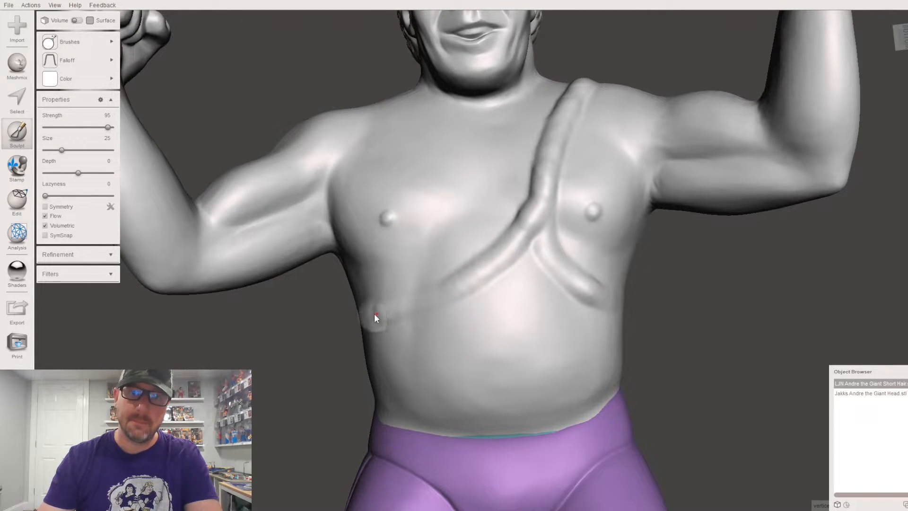
right_click_drag(379, 314, 415, 312)
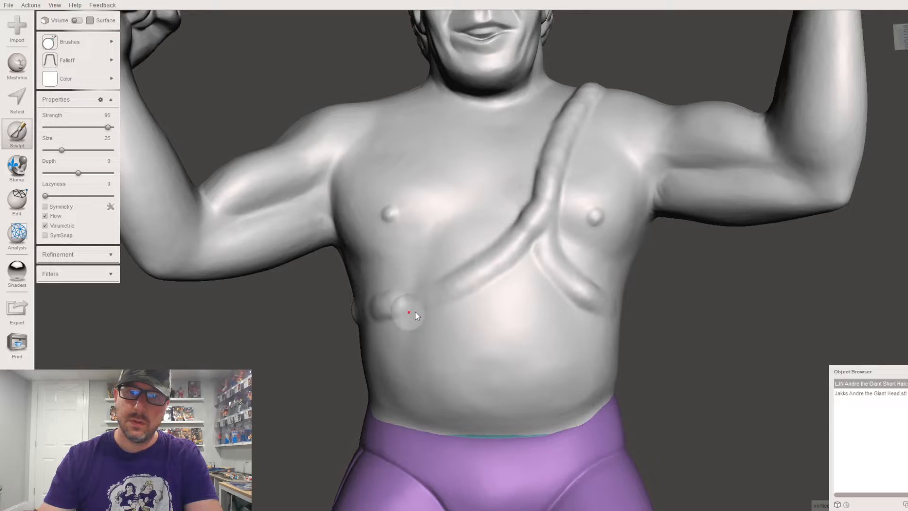
mouse_move(515, 263)
left_mouse_down()
mouse_move(512, 240)
mouse_move(537, 219)
mouse_move(543, 193)
mouse_move(554, 265)
left_mouse_up()
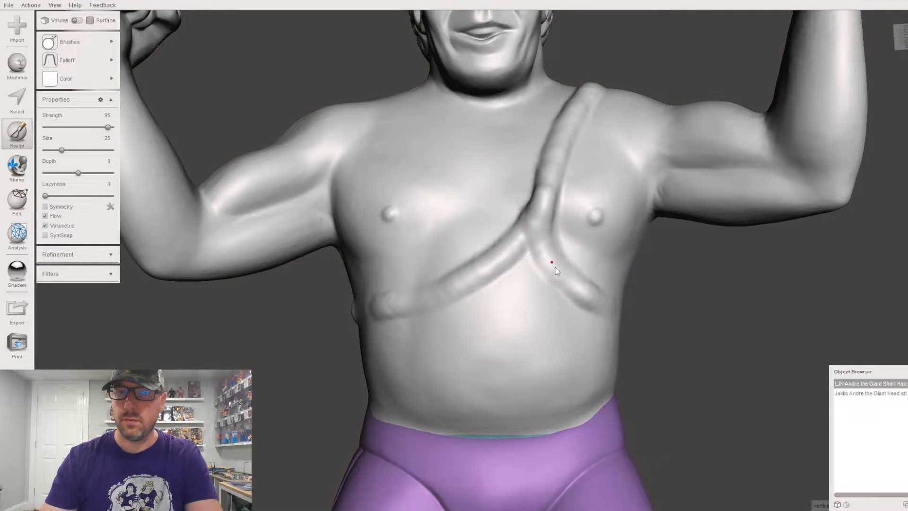
Continue the strap from beneath the left pectoral around the figure's left side and up to the diagonal back strap, filling the gaps
mouse_move(608, 310)
right_mouse_down()
mouse_move(464, 363)
mouse_move(538, 281)
mouse_move(535, 269)
right_mouse_up()
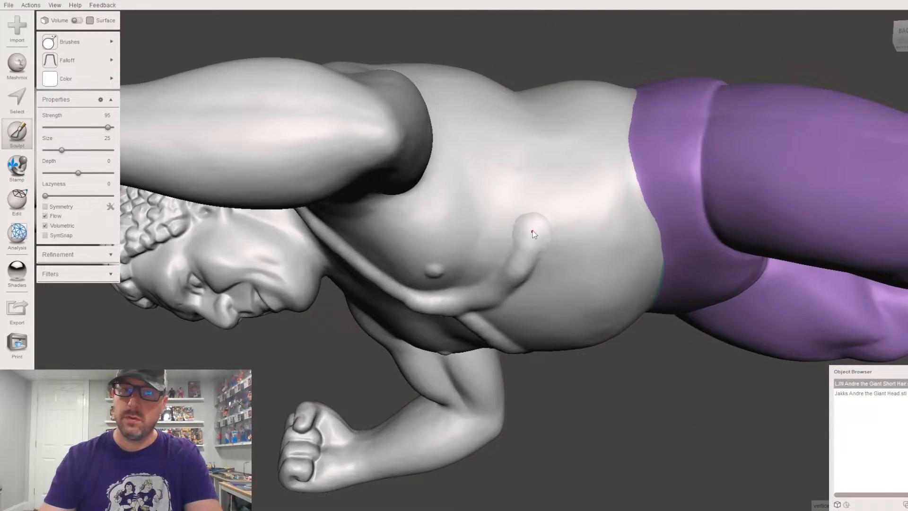
right_click_drag(586, 201, 466, 148)
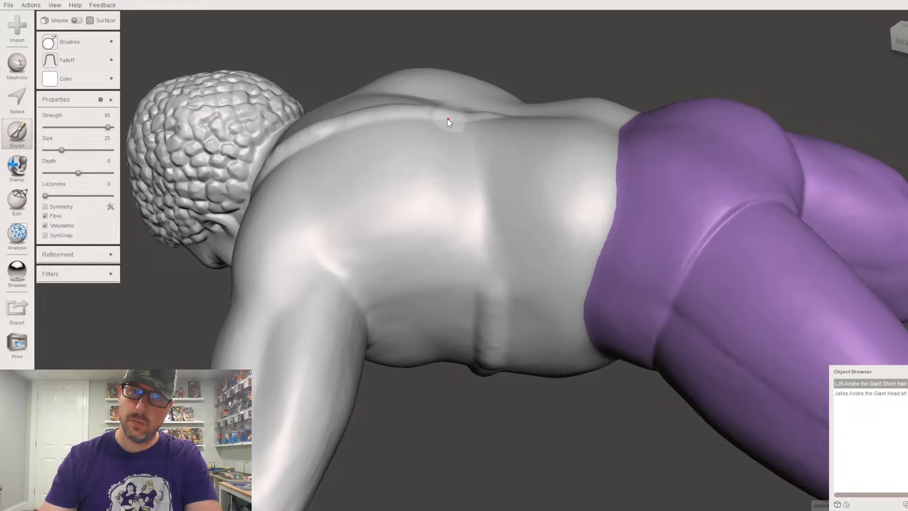
left_click(485, 185)
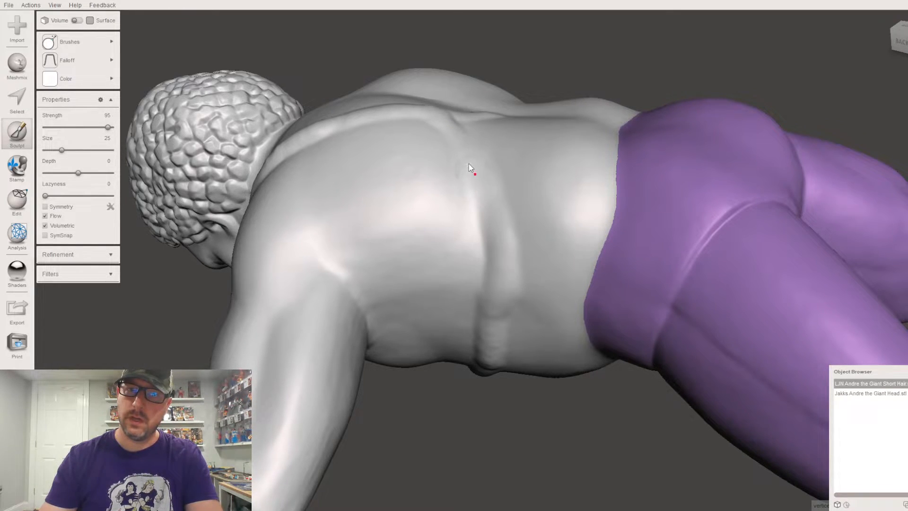
right_click_drag(441, 115, 473, 264)
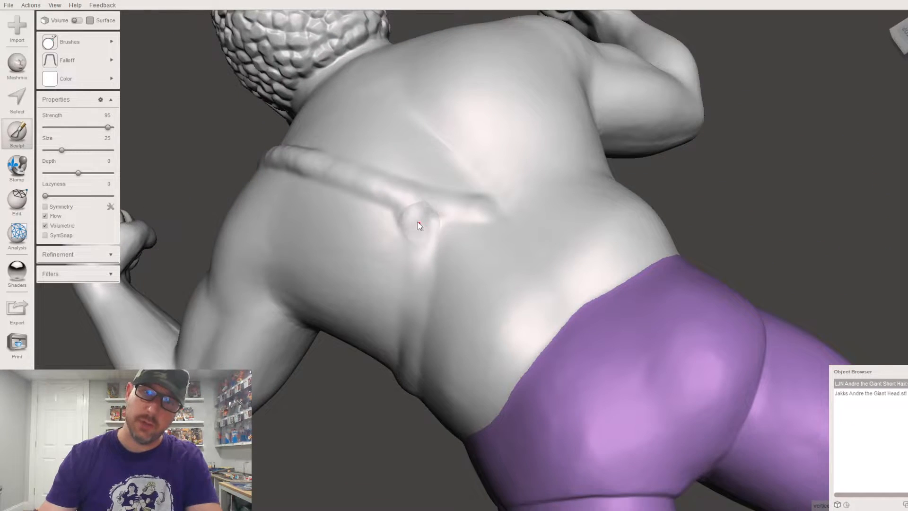
mouse_move(415, 243)
left_mouse_down()
mouse_move(424, 296)
mouse_move(415, 242)
left_mouse_up()
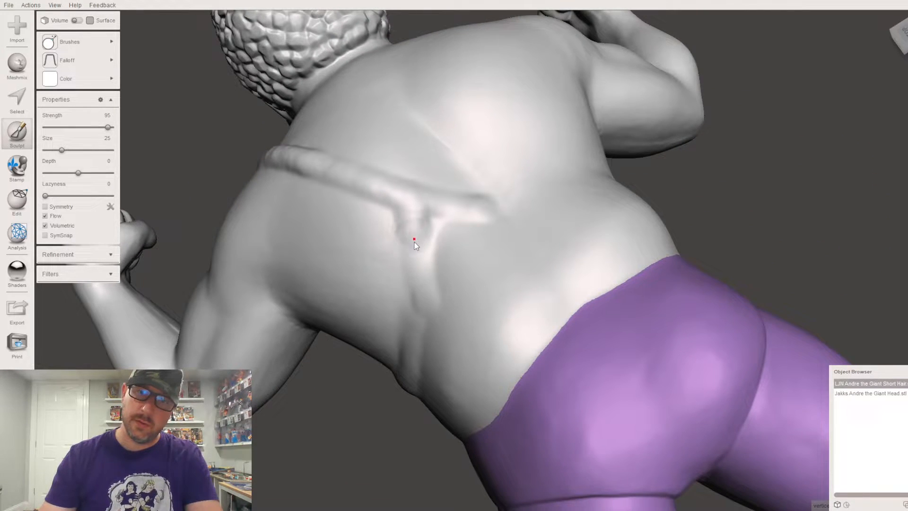
right_click_drag(414, 377, 489, 271)
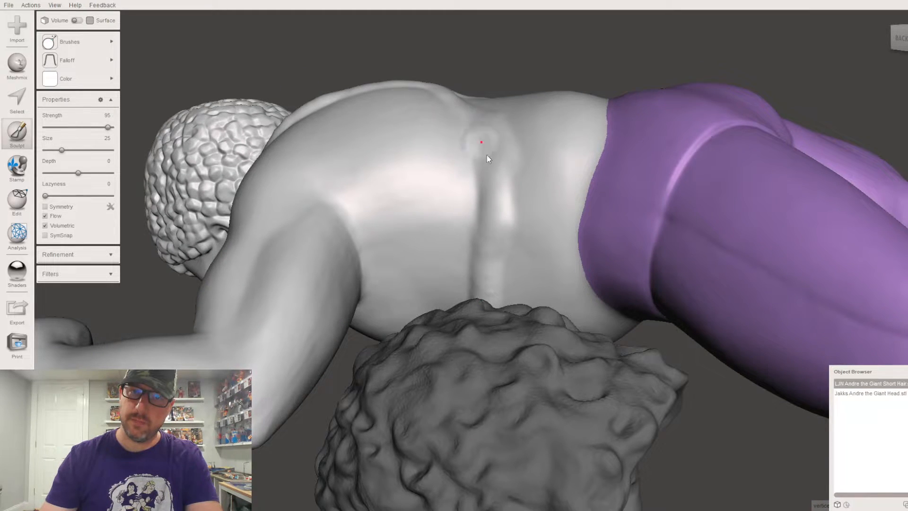
left_click_drag(468, 116, 486, 172)
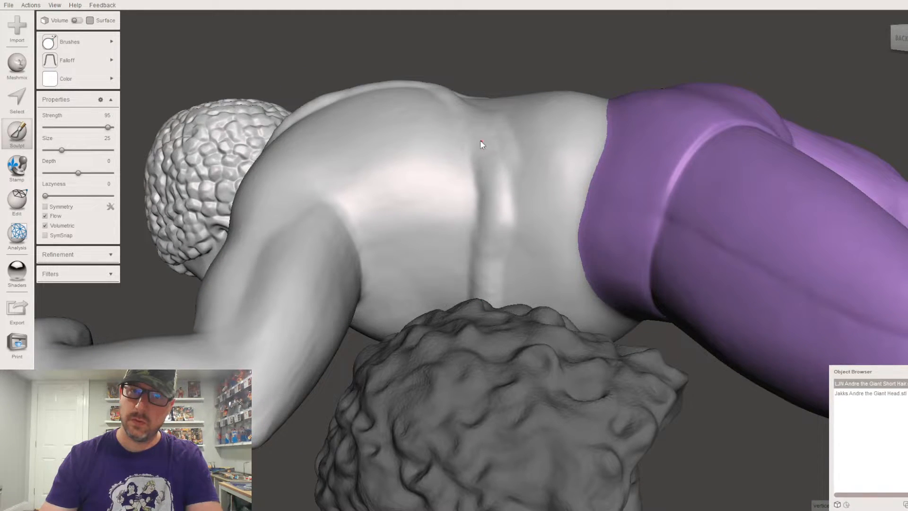
mouse_move(492, 163)
left_mouse_down()
mouse_move(500, 242)
mouse_move(506, 164)
left_mouse_up()
right_click_drag(532, 163, 441, 284)
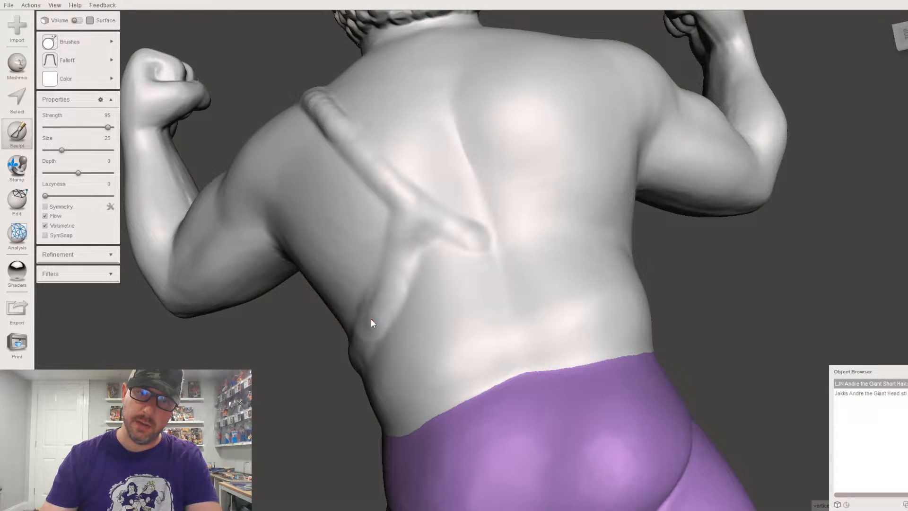
left_click_drag(385, 287, 404, 261)
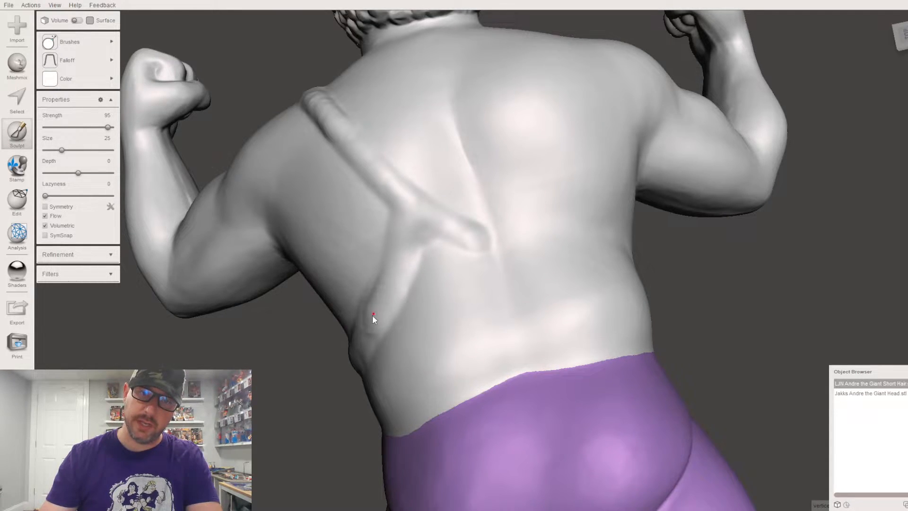
Extend the back strap from the spine around the figure's right side and join it to the front band
mouse_move(421, 242)
right_mouse_down()
mouse_move(477, 271)
mouse_move(452, 194)
right_mouse_up()
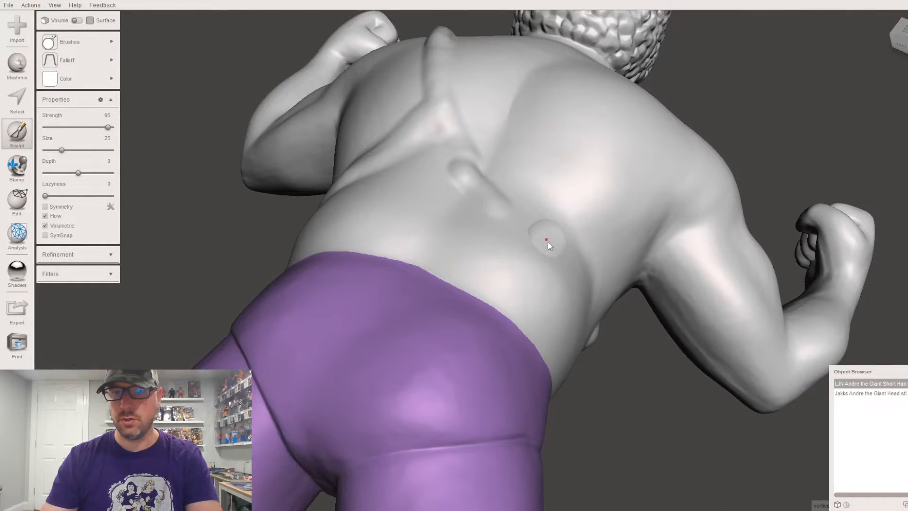
right_click_drag(539, 239, 477, 228)
right_click_drag(503, 259, 478, 163)
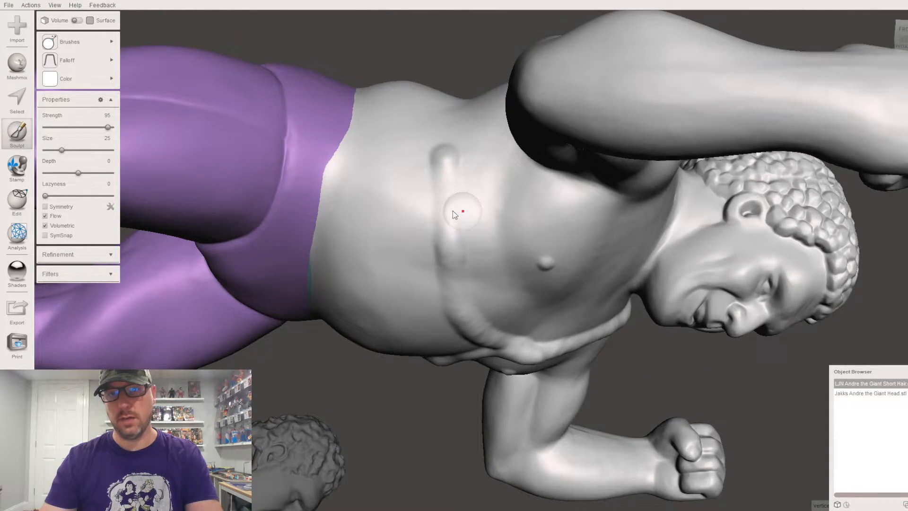
mouse_move(442, 189)
left_mouse_down()
mouse_move(433, 146)
mouse_move(443, 139)
left_mouse_up()
right_click_drag(465, 181, 470, 263)
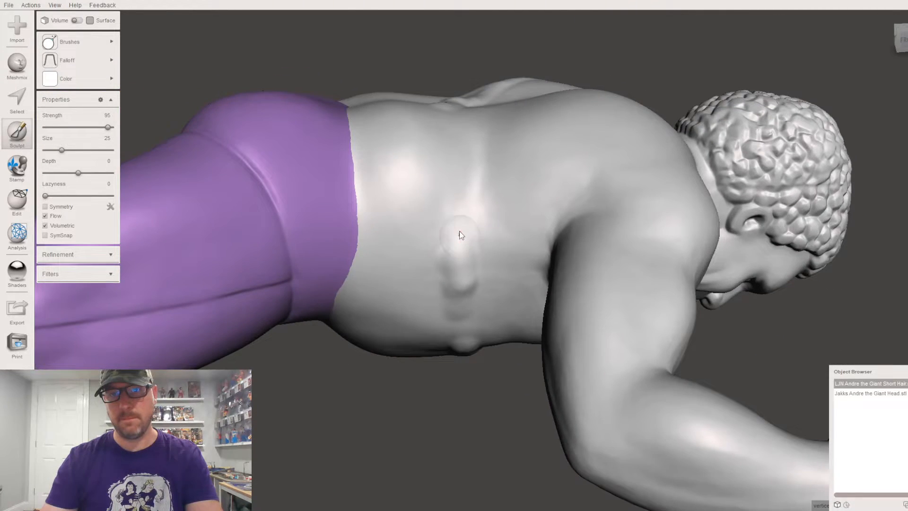
right_click_drag(456, 167, 459, 288)
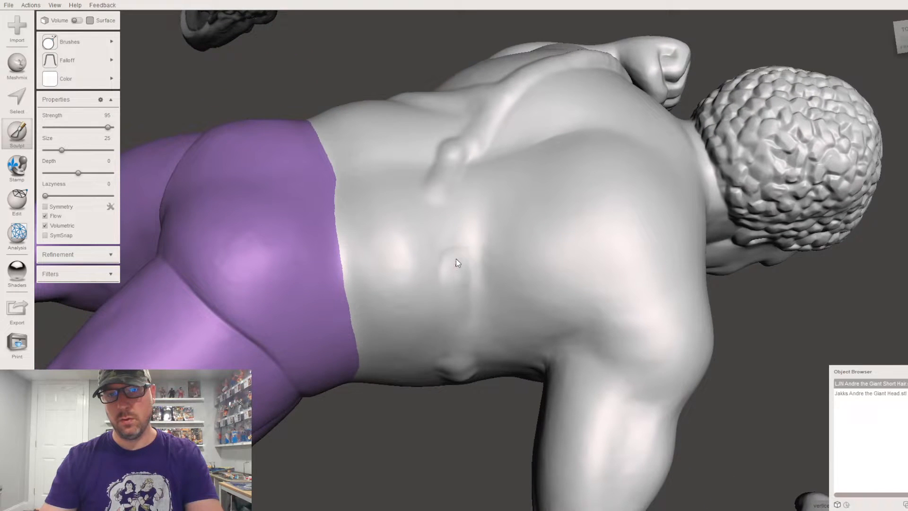
left_click_drag(464, 169, 471, 148)
left_click_drag(464, 181, 455, 296)
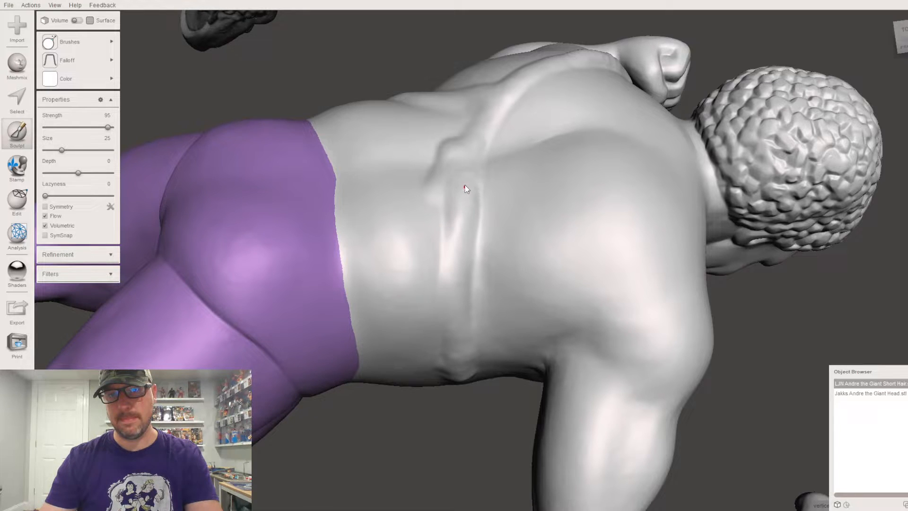
right_click_drag(480, 278, 414, 323)
mouse_move(357, 199)
left_mouse_down()
mouse_move(368, 218)
mouse_move(353, 190)
mouse_move(425, 277)
left_mouse_up()
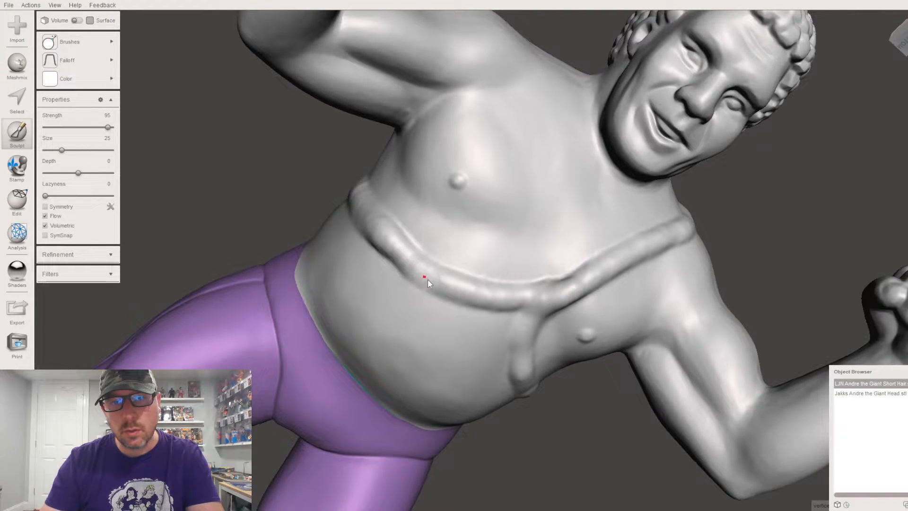
Check the strap from the front, top and back, try to thicken its diagonal part below the left shoulder blade, and undo the stroke
right_click_drag(537, 311, 464, 334)
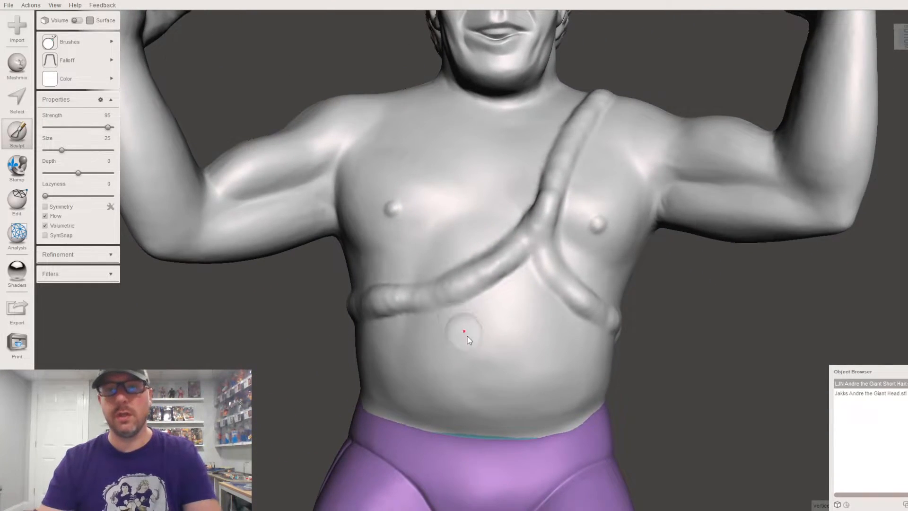
scroll(464, 332, "down", 6)
right_click_drag(521, 325, 538, 282)
scroll(561, 260, "up", 5)
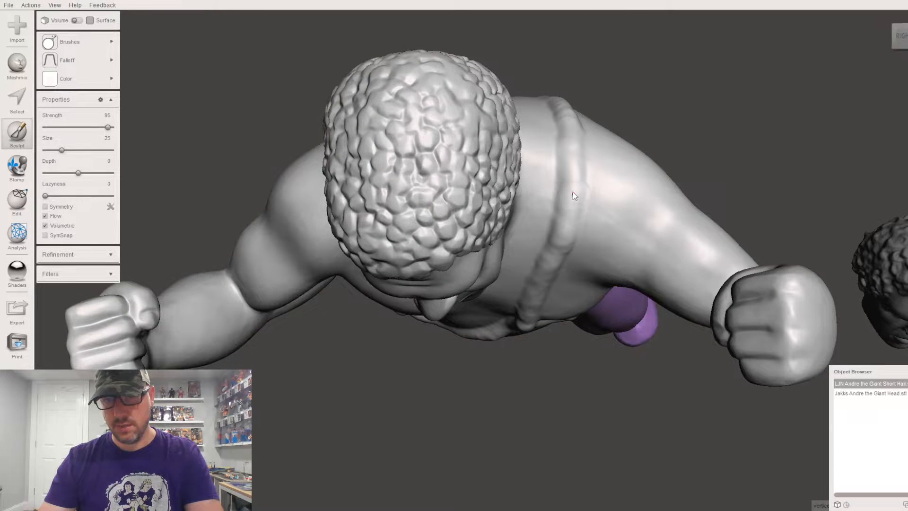
right_click_drag(572, 193, 459, 271)
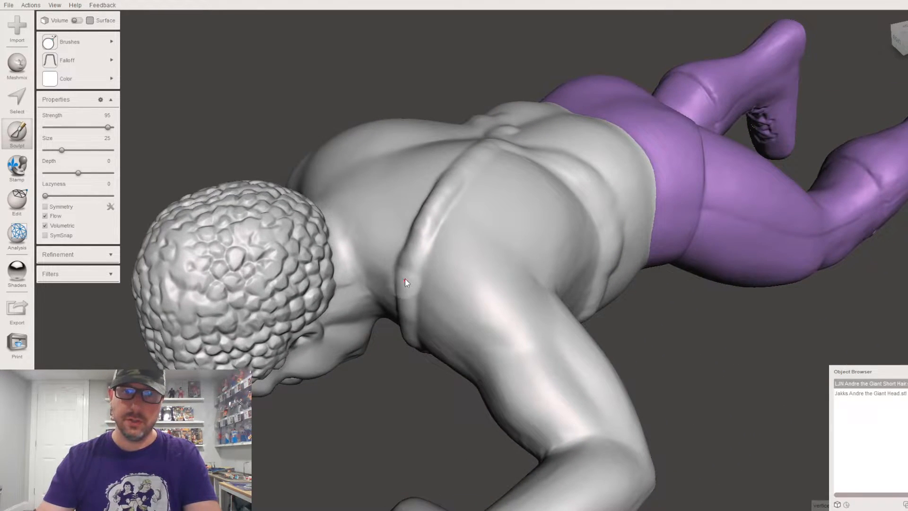
right_click_drag(407, 287, 432, 255)
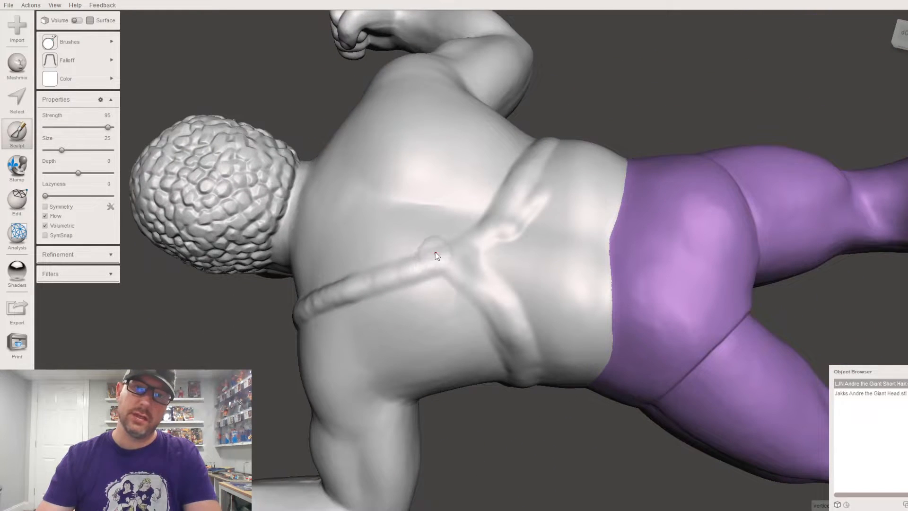
left_click_drag(383, 291, 411, 283)
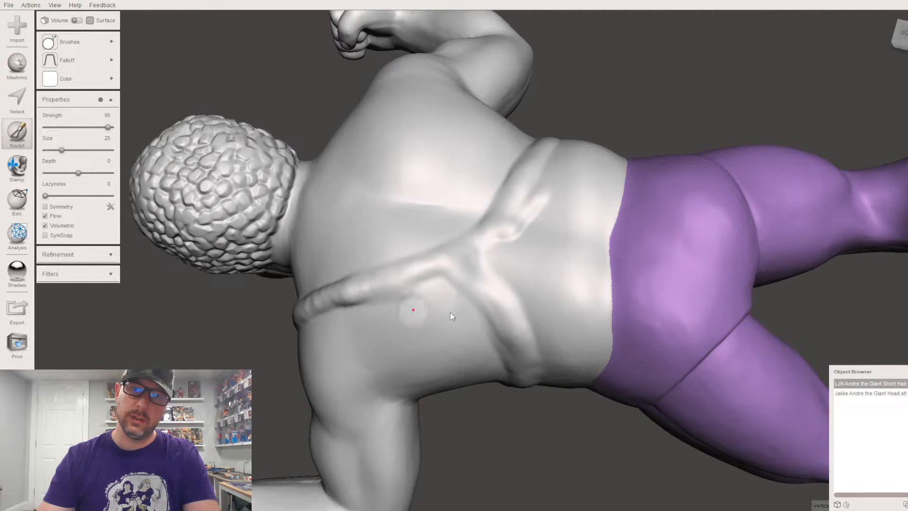
key("ctrl+z")
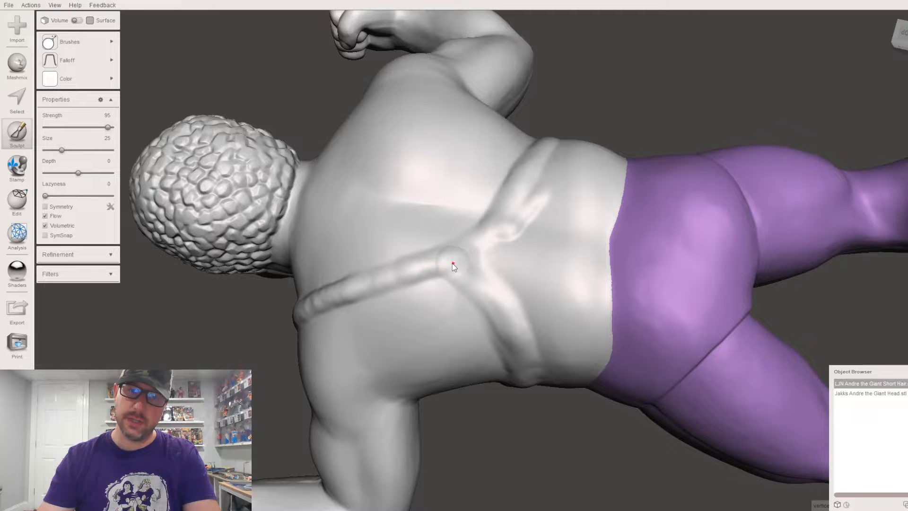
Flatten the chest strap around its branching point with the Flatten brush at strength 100 and size 25
right_click_drag(500, 261, 693, 95)
scroll(501, 294, "down", 5)
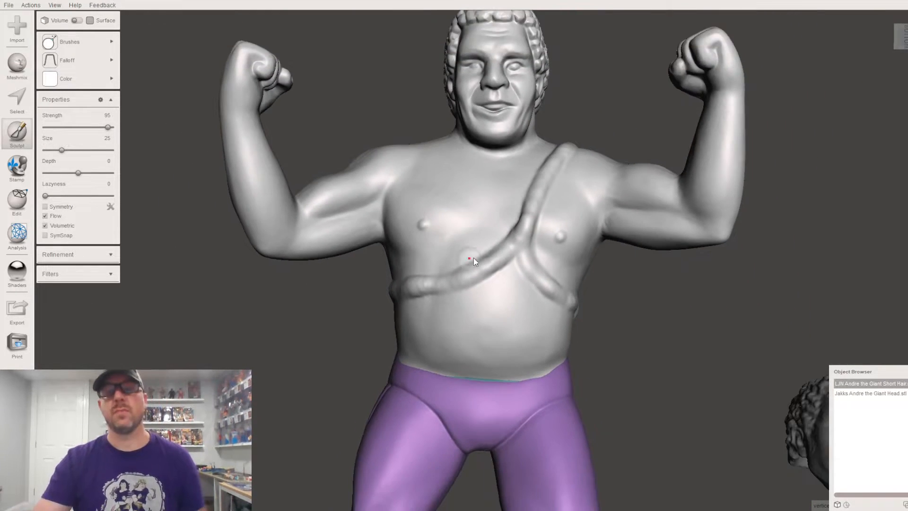
scroll(416, 304, "up", 5)
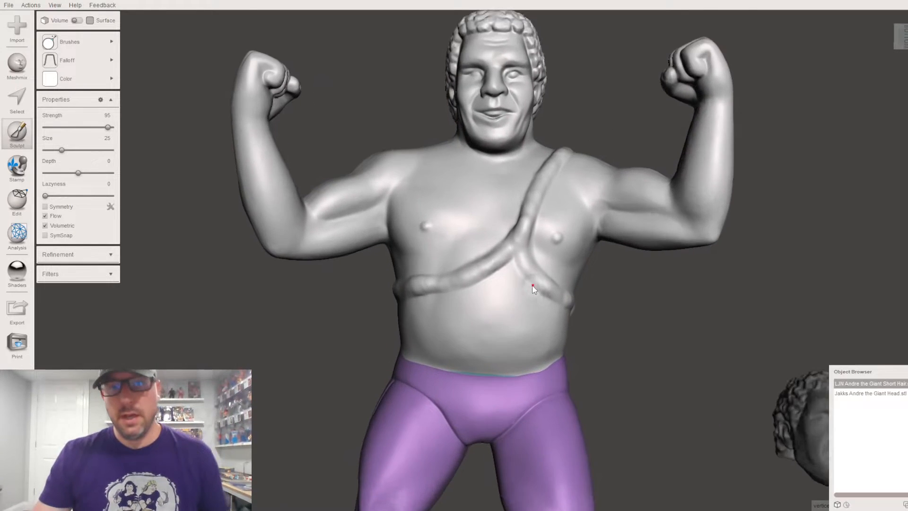
mouse_move(90, 50)
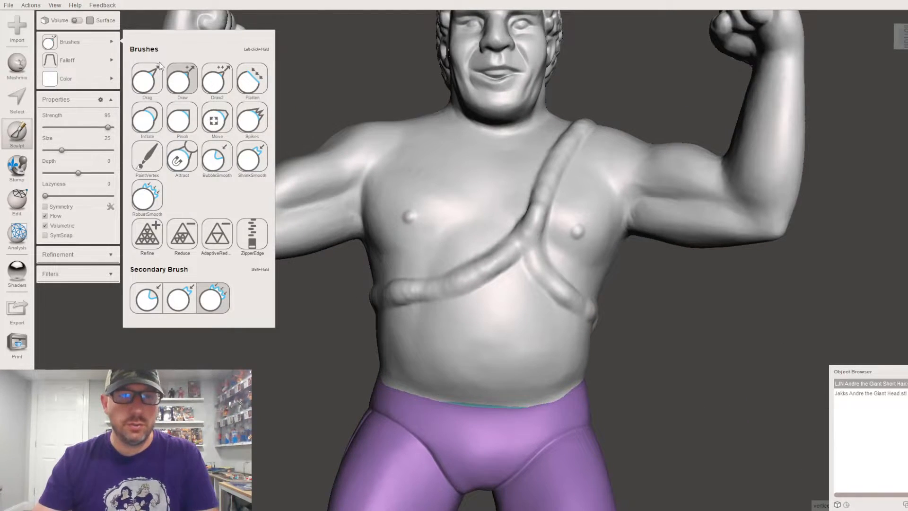
left_click(251, 83)
scroll(542, 238, "up", 2)
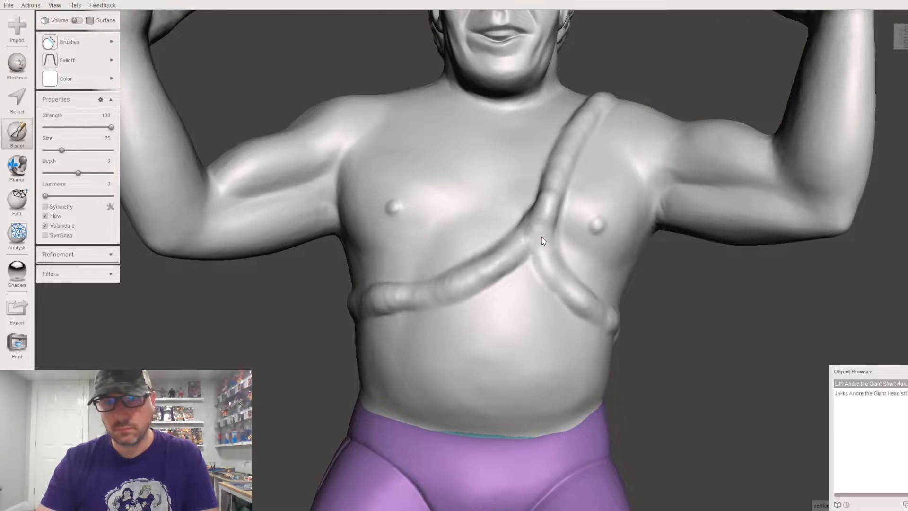
mouse_move(544, 208)
left_mouse_down()
mouse_move(560, 156)
mouse_move(552, 221)
mouse_move(536, 210)
mouse_move(533, 227)
mouse_move(547, 193)
left_mouse_up()
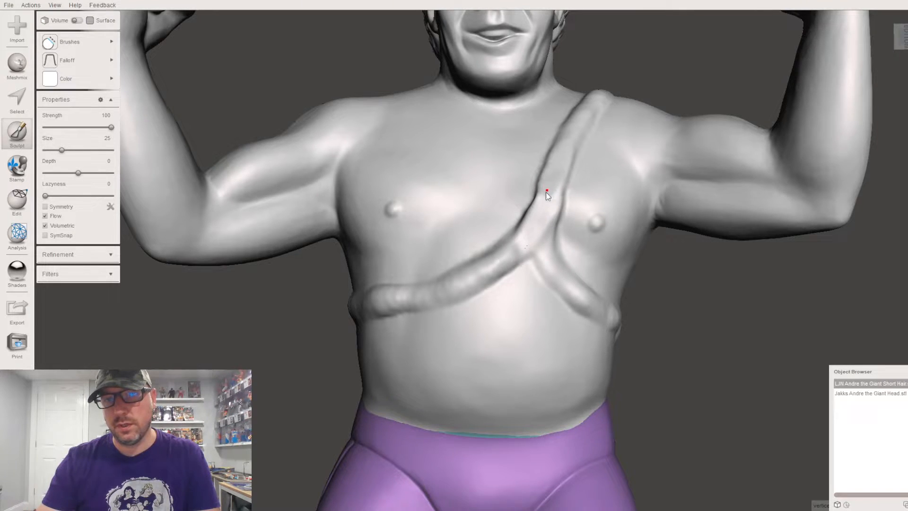
mouse_move(533, 236)
left_mouse_down()
mouse_move(547, 188)
mouse_move(545, 209)
left_mouse_up()
mouse_move(542, 246)
left_mouse_down()
mouse_move(543, 208)
mouse_move(537, 263)
mouse_move(547, 203)
left_mouse_up()
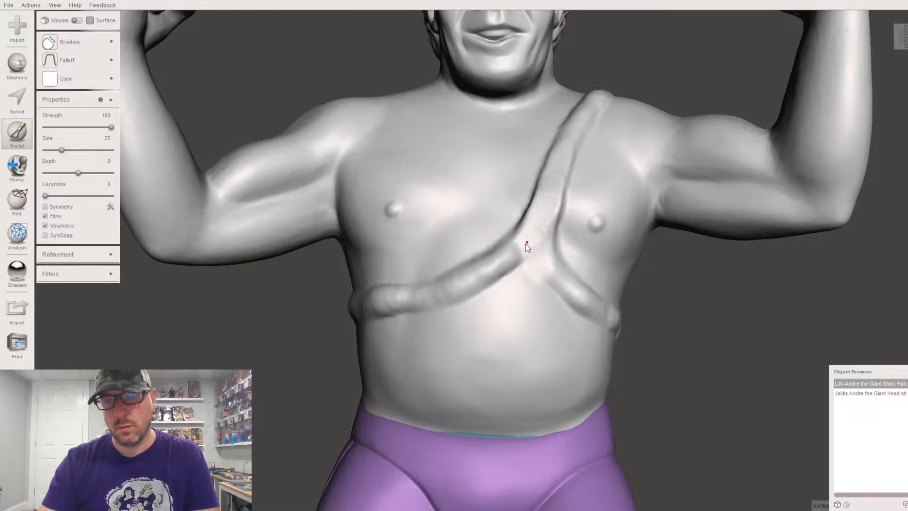
Flatten the front band towards the figure's right side and the branch beneath the left pectoral
left_click_drag(506, 267, 523, 242)
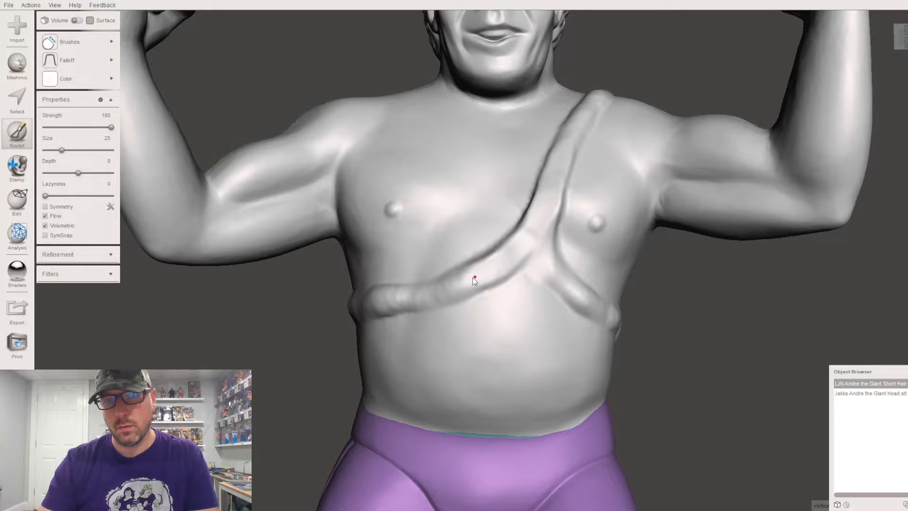
mouse_move(479, 276)
left_mouse_down()
mouse_move(531, 237)
mouse_move(487, 284)
left_mouse_up()
mouse_move(429, 313)
left_mouse_down()
mouse_move(414, 308)
mouse_move(479, 279)
mouse_move(501, 301)
mouse_move(525, 270)
mouse_move(511, 284)
mouse_move(526, 252)
mouse_move(484, 300)
mouse_move(470, 335)
left_mouse_up()
left_click_drag(559, 286, 569, 308)
Flatten the strap branch beneath the left pectoral and its continuation along the figure's left ribs
mouse_move(523, 296)
right_mouse_down()
mouse_move(417, 340)
mouse_move(529, 301)
right_mouse_up()
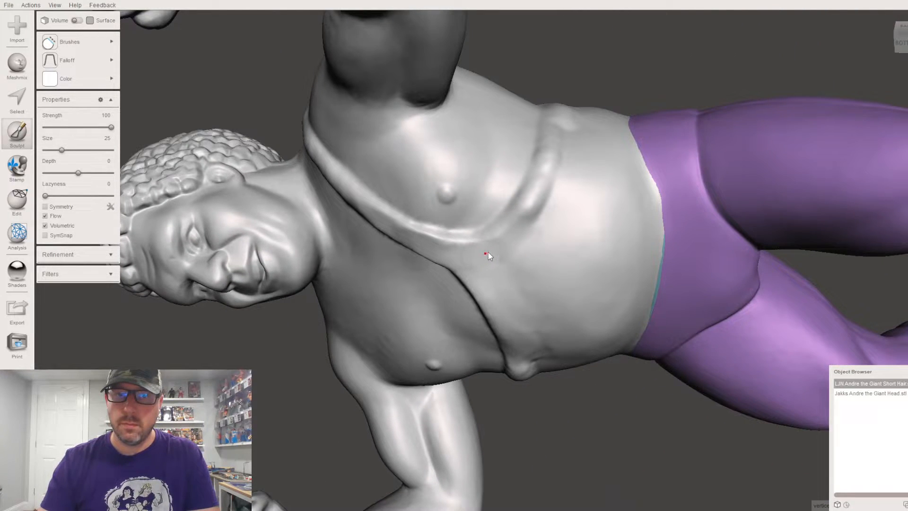
right_click_drag(534, 214, 548, 313)
left_click_drag(548, 313, 493, 322)
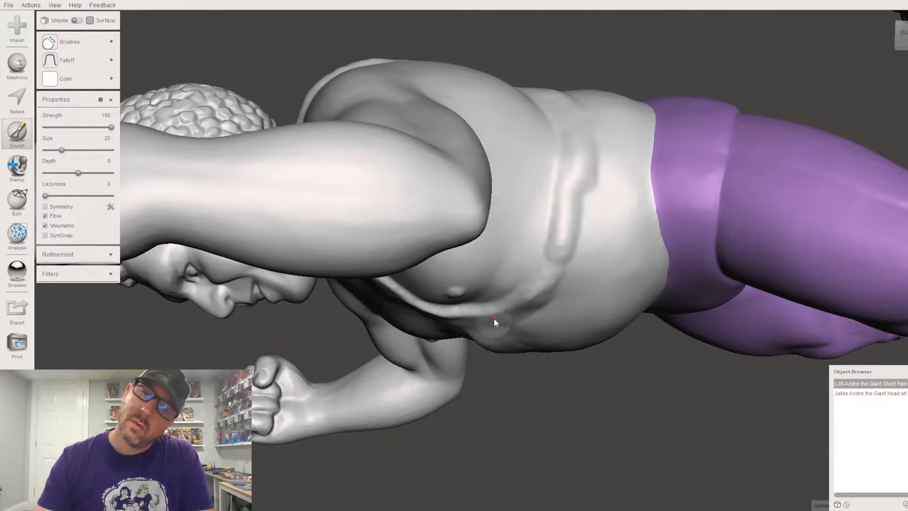
right_click_drag(569, 262, 548, 273)
mouse_move(551, 282)
left_mouse_down()
mouse_move(612, 284)
mouse_move(536, 276)
mouse_move(575, 274)
mouse_move(592, 291)
mouse_move(529, 285)
left_mouse_up()
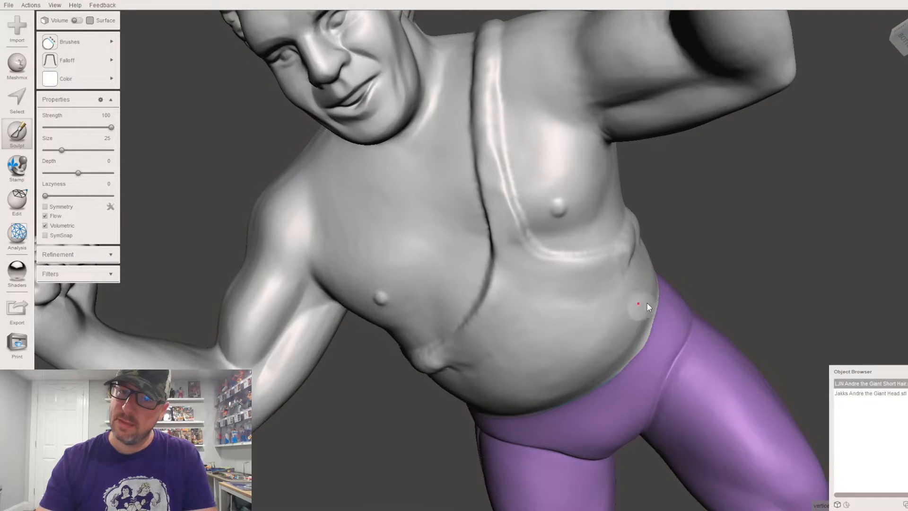
Flatten the band on the figure's left side from below the armpit around to the left lower back
right_click_drag(645, 302, 535, 396)
mouse_move(513, 309)
left_mouse_down()
mouse_move(537, 219)
mouse_move(538, 149)
mouse_move(528, 277)
mouse_move(553, 178)
mouse_move(531, 276)
left_mouse_up()
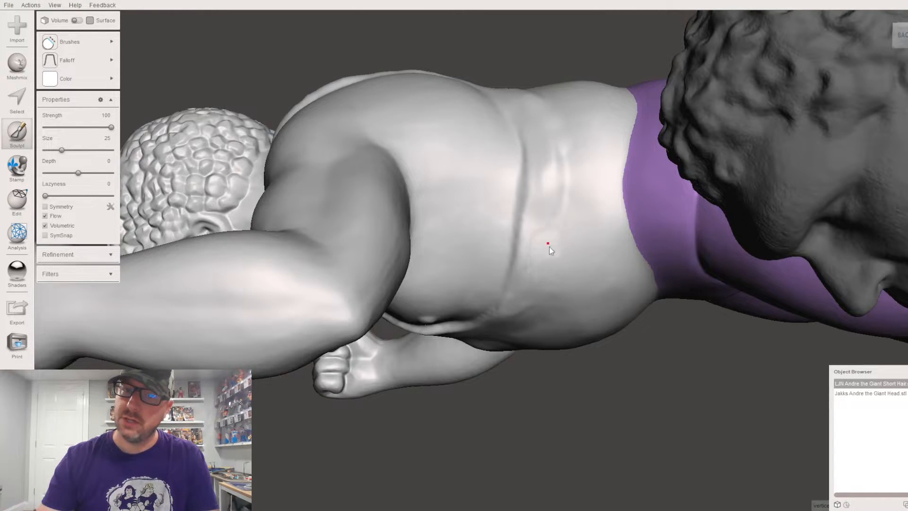
right_click_drag(584, 284, 432, 355)
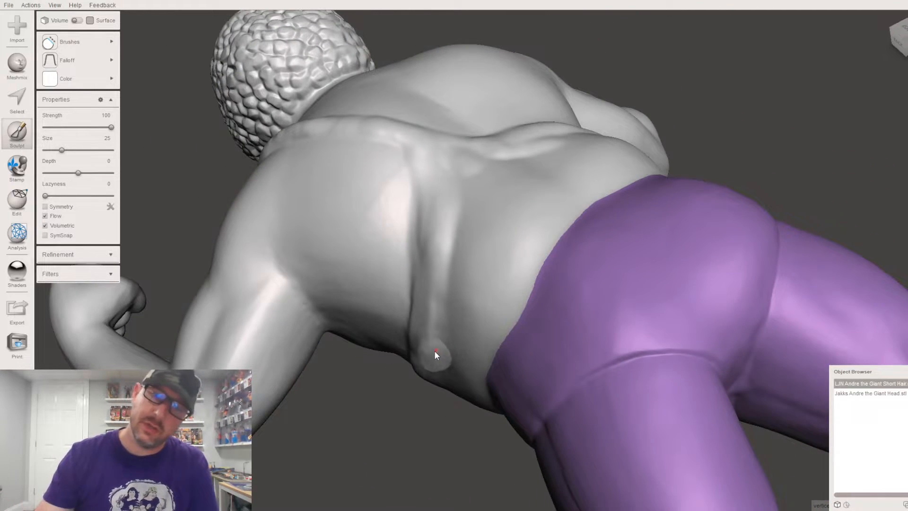
right_click_drag(442, 305, 522, 324)
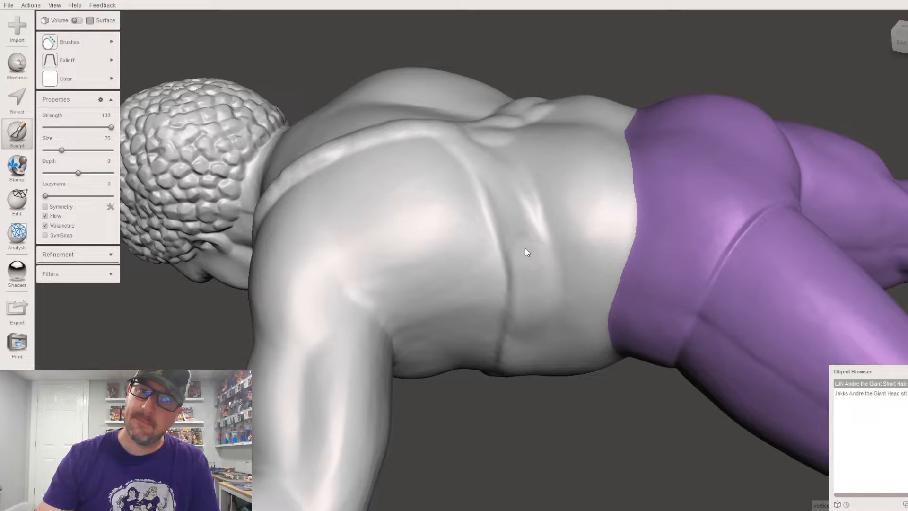
mouse_move(540, 229)
left_mouse_down()
mouse_move(537, 214)
mouse_move(549, 205)
left_mouse_up()
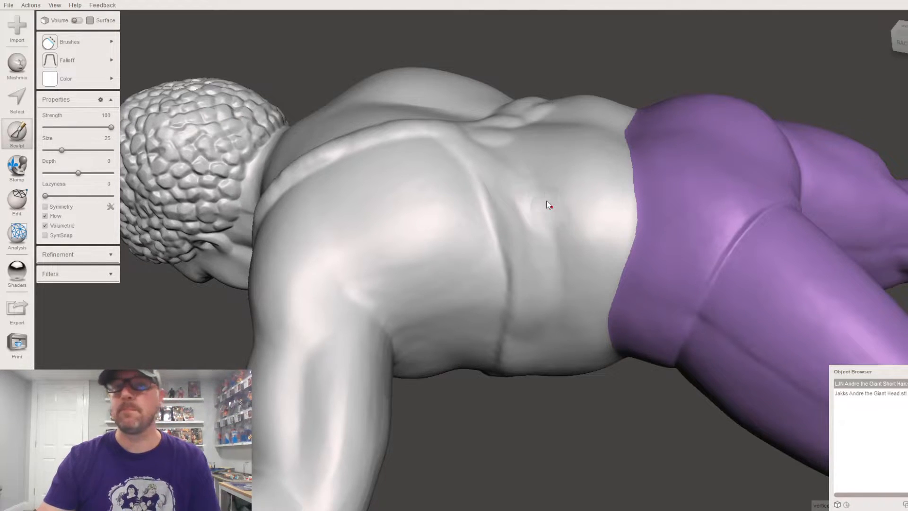
Flatten the junction in the middle of the back where the shoulder strap meets the two side bands
mouse_move(623, 284)
right_mouse_down()
mouse_move(507, 392)
mouse_move(391, 298)
right_mouse_up()
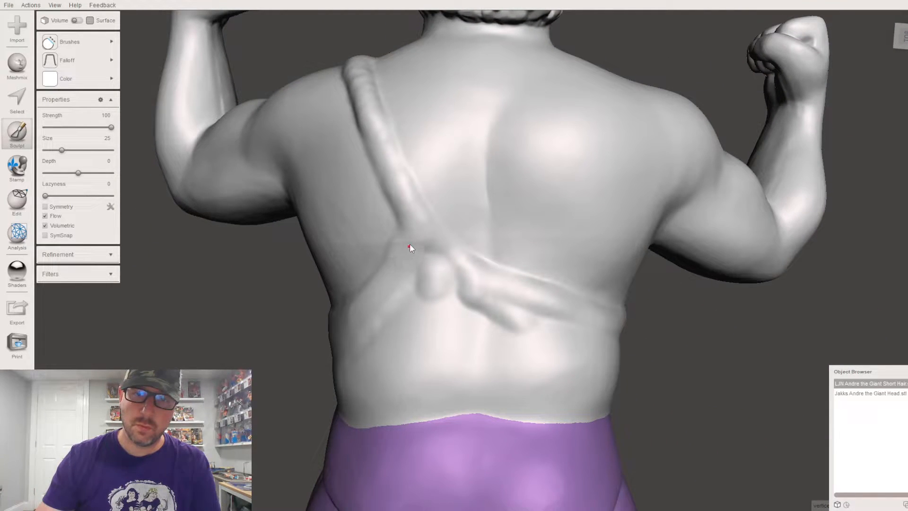
left_click_drag(492, 289, 418, 248)
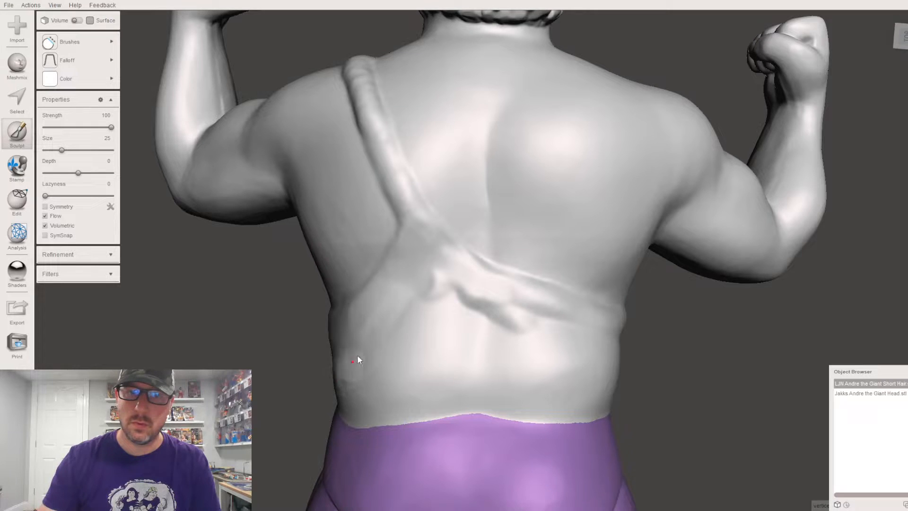
mouse_move(442, 264)
left_mouse_down()
mouse_move(523, 304)
mouse_move(424, 269)
mouse_move(435, 300)
mouse_move(514, 324)
mouse_move(432, 320)
mouse_move(481, 310)
mouse_move(496, 318)
mouse_move(424, 330)
mouse_move(432, 294)
mouse_move(419, 249)
left_mouse_up()
mouse_move(471, 272)
left_mouse_down()
mouse_move(492, 278)
mouse_move(450, 266)
mouse_move(530, 303)
mouse_move(426, 245)
mouse_move(509, 293)
mouse_move(572, 314)
mouse_move(464, 298)
mouse_move(464, 284)
mouse_move(539, 310)
mouse_move(434, 270)
mouse_move(547, 319)
mouse_move(454, 276)
mouse_move(426, 245)
mouse_move(496, 288)
left_mouse_up()
Flatten the back band from the spine around to the figure's right side
mouse_move(492, 413)
right_mouse_down()
mouse_move(391, 330)
mouse_move(362, 345)
mouse_move(333, 419)
mouse_move(388, 410)
mouse_move(488, 422)
mouse_move(457, 308)
right_mouse_up()
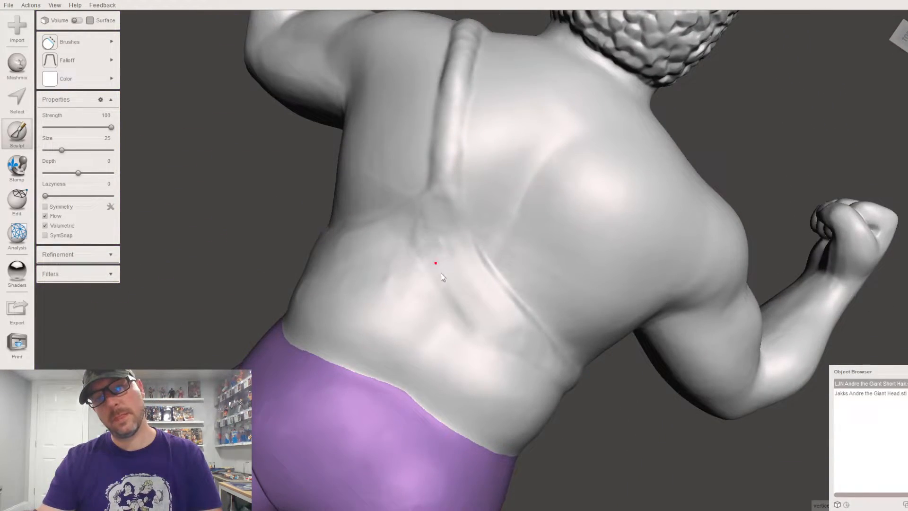
mouse_move(523, 361)
right_mouse_down()
mouse_move(425, 281)
mouse_move(465, 284)
right_mouse_up()
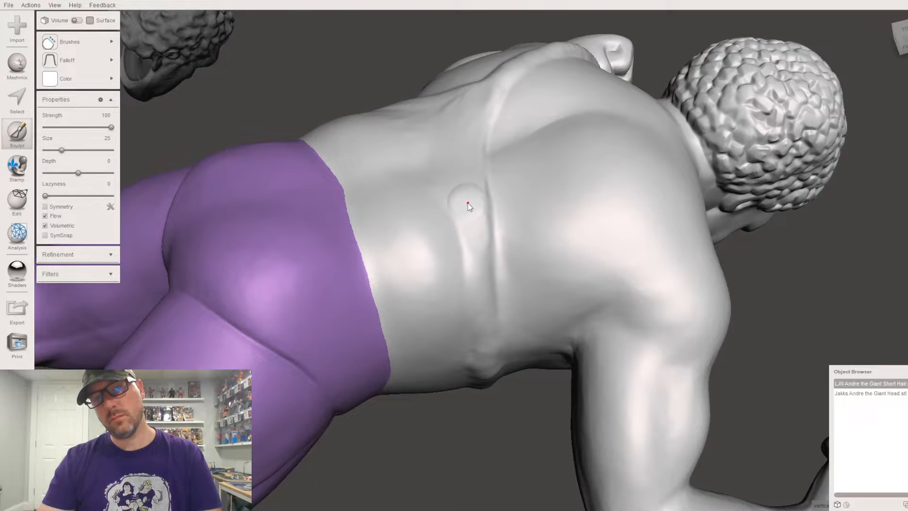
right_click_drag(484, 302, 448, 164)
left_click_drag(448, 207, 453, 123)
left_click_drag(449, 161, 449, 203)
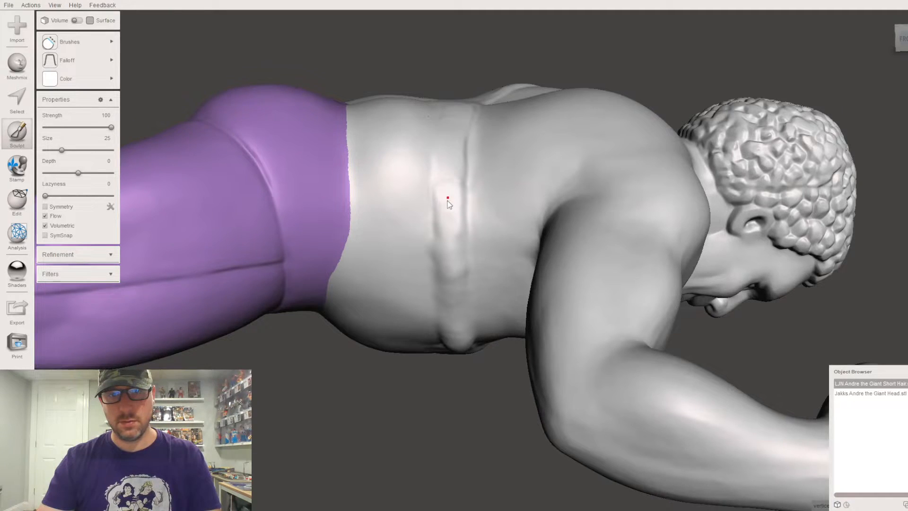
mouse_move(446, 234)
left_mouse_down()
mouse_move(449, 275)
mouse_move(450, 193)
left_mouse_up()
left_click_drag(448, 157, 434, 214)
Flatten the band below the figure's right armpit, working forward towards the chest
right_click_drag(450, 288, 431, 251)
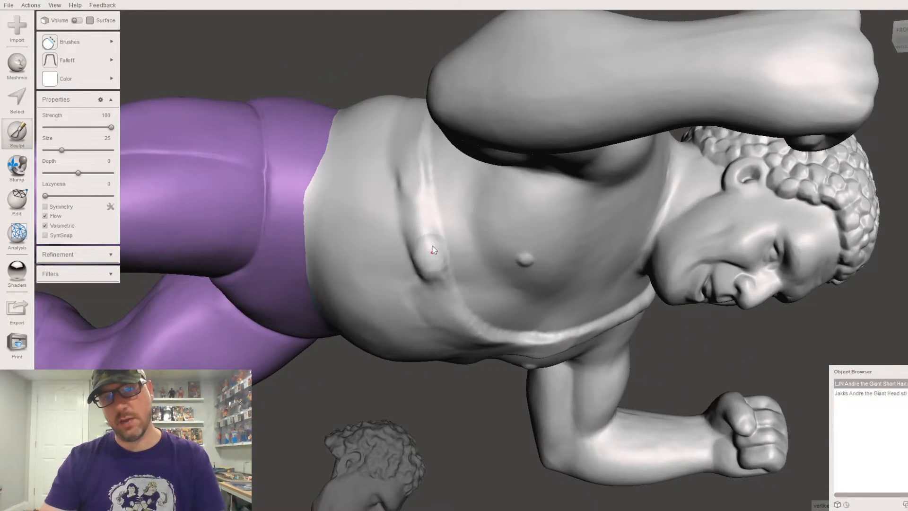
right_click_drag(415, 171, 456, 151)
left_click_drag(446, 127, 450, 249)
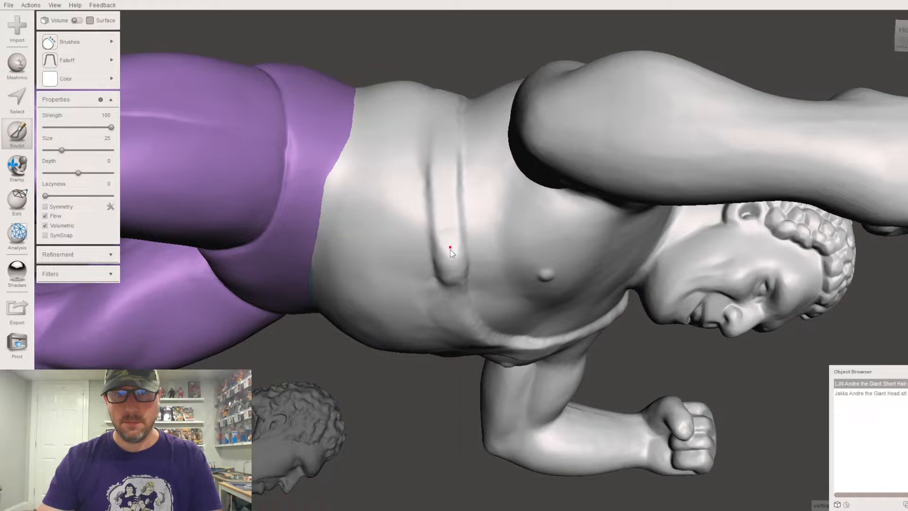
mouse_move(452, 283)
left_mouse_down()
mouse_move(444, 172)
mouse_move(453, 297)
left_mouse_up()
Blend the lower edge of the band into the belly across the right front and right side of the torso
right_click_drag(490, 356, 337, 231)
mouse_move(426, 285)
left_mouse_down()
mouse_move(412, 281)
mouse_move(464, 281)
mouse_move(507, 263)
mouse_move(396, 284)
left_mouse_up()
left_click_drag(342, 282, 372, 284)
right_click_drag(390, 286, 450, 331)
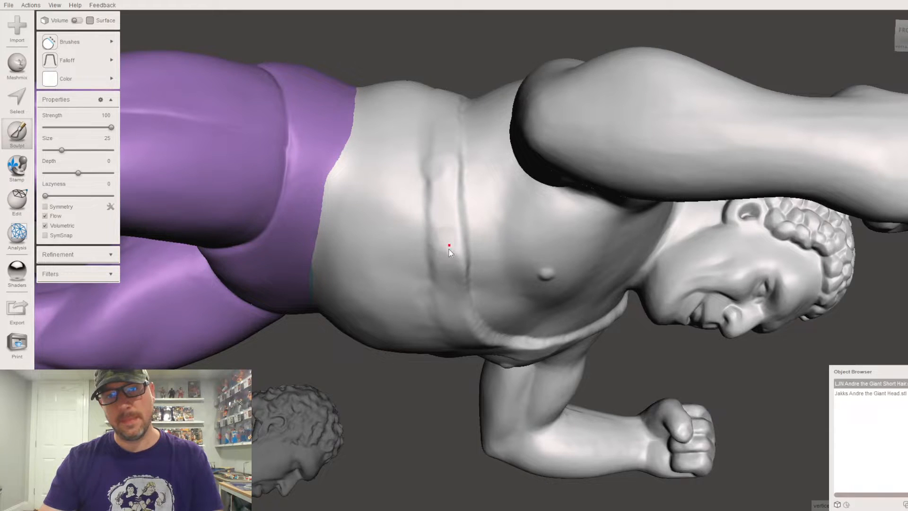
right_click_drag(441, 142, 343, 282)
left_click_drag(343, 282, 393, 295)
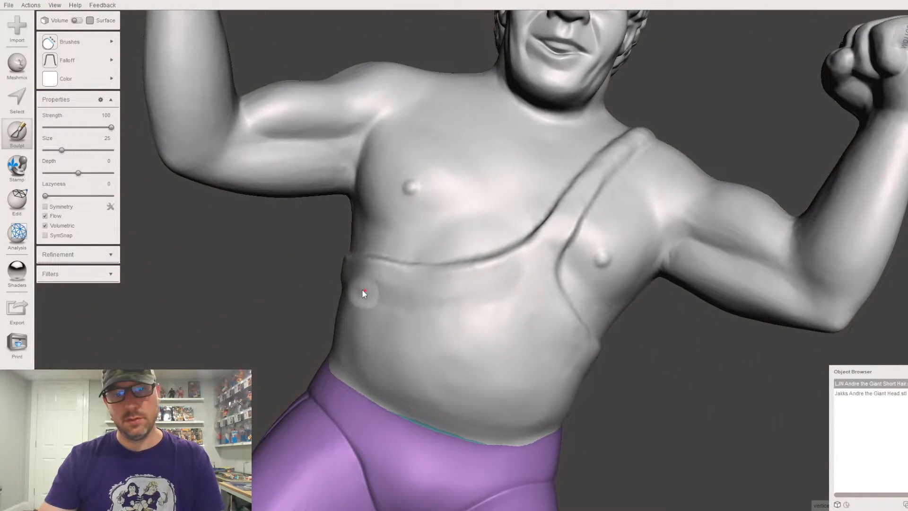
right_click_drag(357, 316, 422, 270)
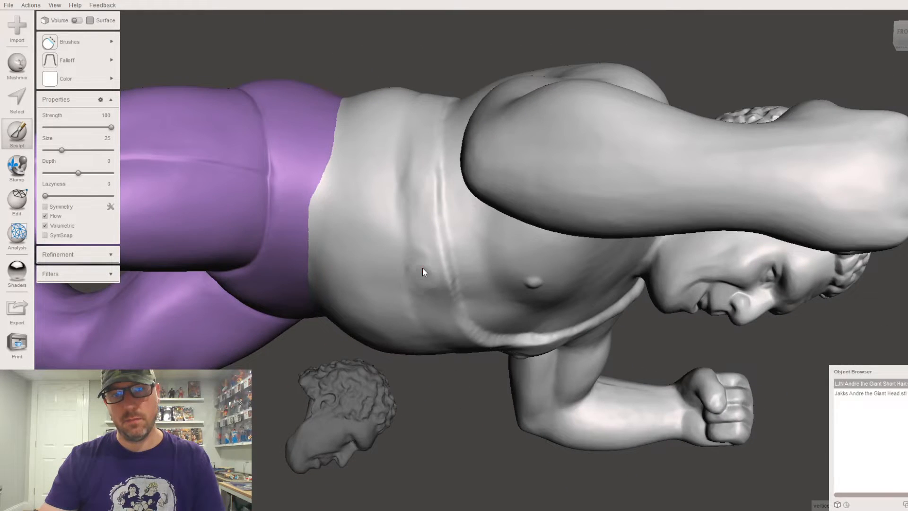
mouse_move(413, 119)
left_mouse_down()
mouse_move(416, 207)
mouse_move(398, 146)
mouse_move(398, 243)
mouse_move(388, 180)
mouse_move(405, 141)
mouse_move(420, 308)
left_mouse_up()
right_click_drag(406, 286, 438, 325)
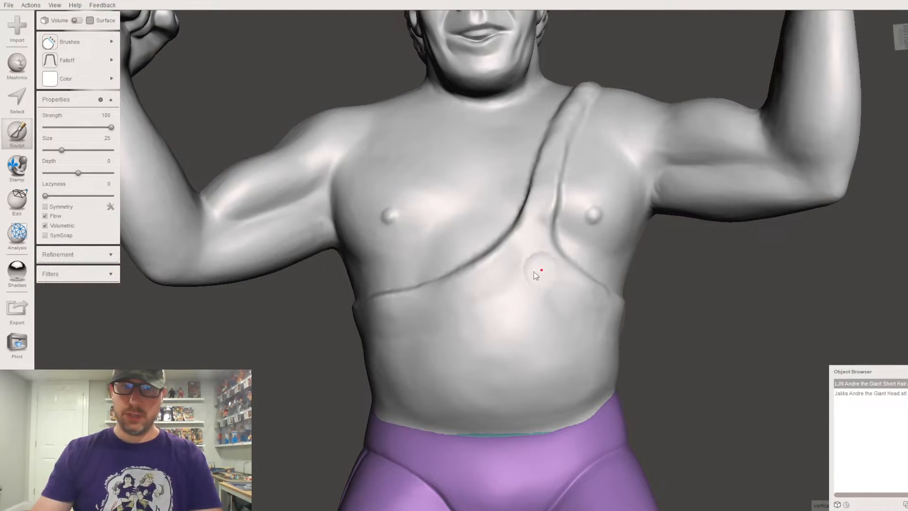
Flatten the chest strap from its branching point up to the front of the left shoulder
mouse_move(537, 214)
left_mouse_down()
mouse_move(539, 204)
mouse_move(534, 235)
mouse_move(547, 180)
mouse_move(552, 276)
mouse_move(544, 208)
left_mouse_up()
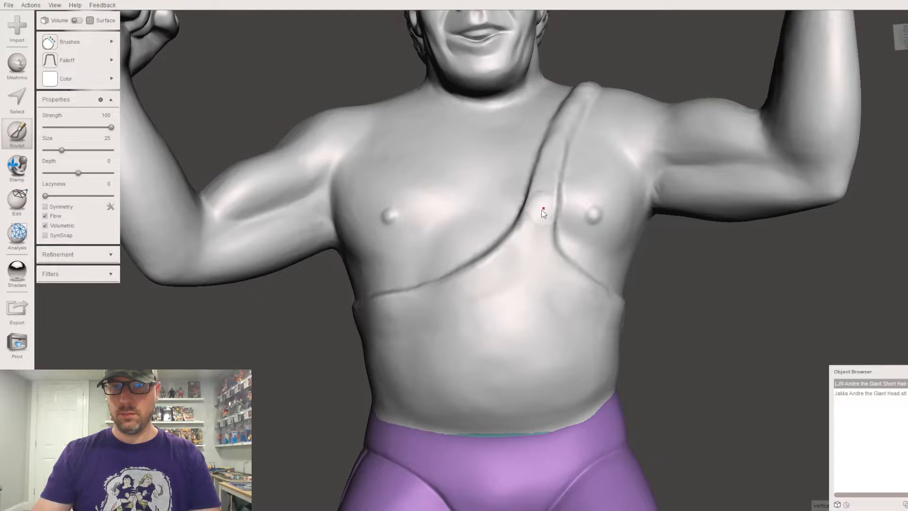
right_click_drag(577, 316, 666, 92)
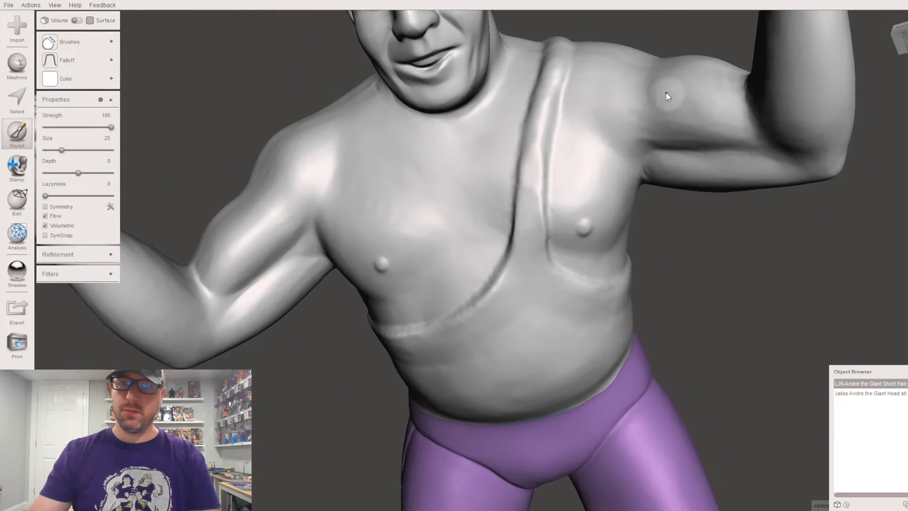
mouse_move(533, 157)
left_mouse_down()
mouse_move(534, 212)
mouse_move(549, 54)
left_mouse_up()
right_click_drag(549, 54, 581, 128)
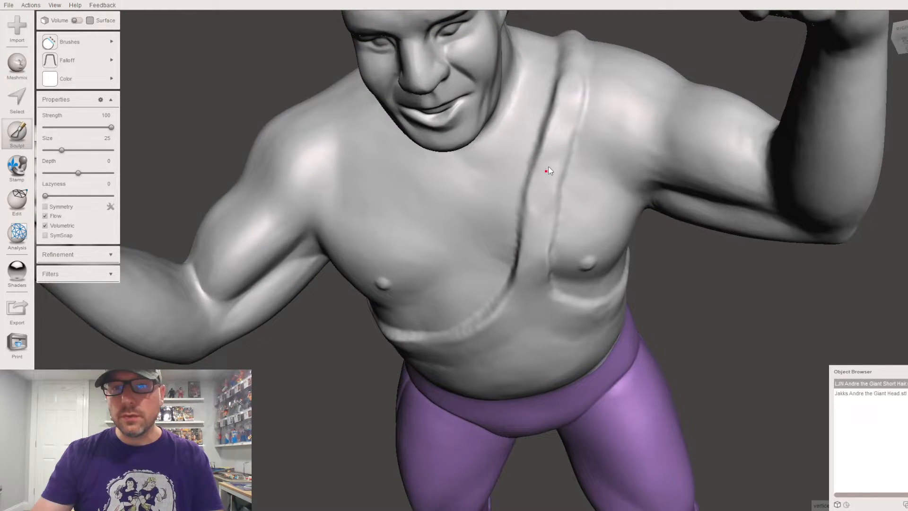
right_click_drag(614, 112, 563, 175)
mouse_move(561, 132)
left_mouse_down()
mouse_move(561, 107)
mouse_move(567, 151)
left_mouse_up()
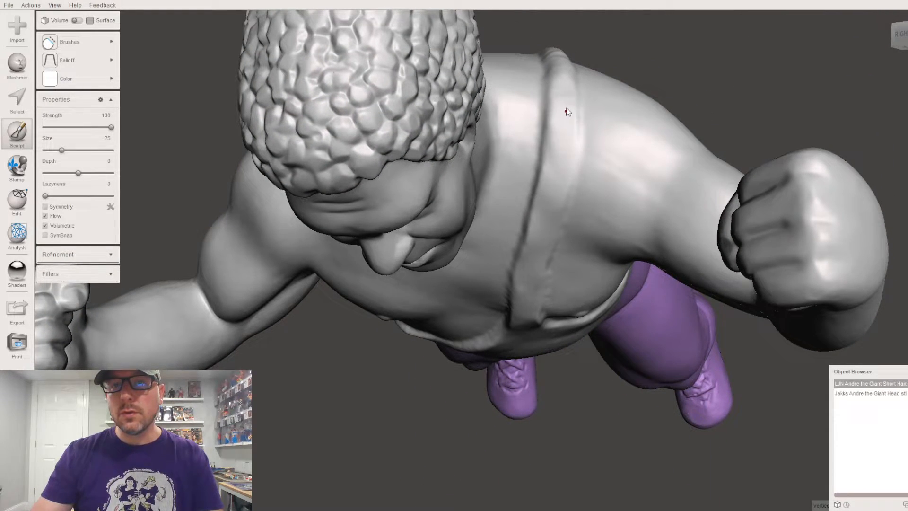
Flatten the back shoulder strap from the mid-back junction up along the left shoulder blade
right_click_drag(622, 116, 593, 208)
left_click_drag(479, 315, 474, 292)
right_click_drag(471, 298, 455, 285)
left_click_drag(434, 295, 401, 305)
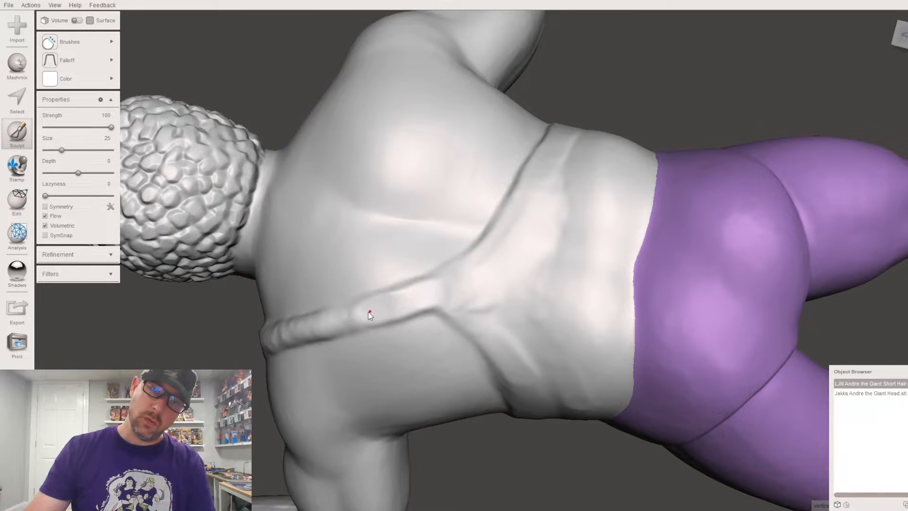
right_click_drag(431, 332, 436, 316)
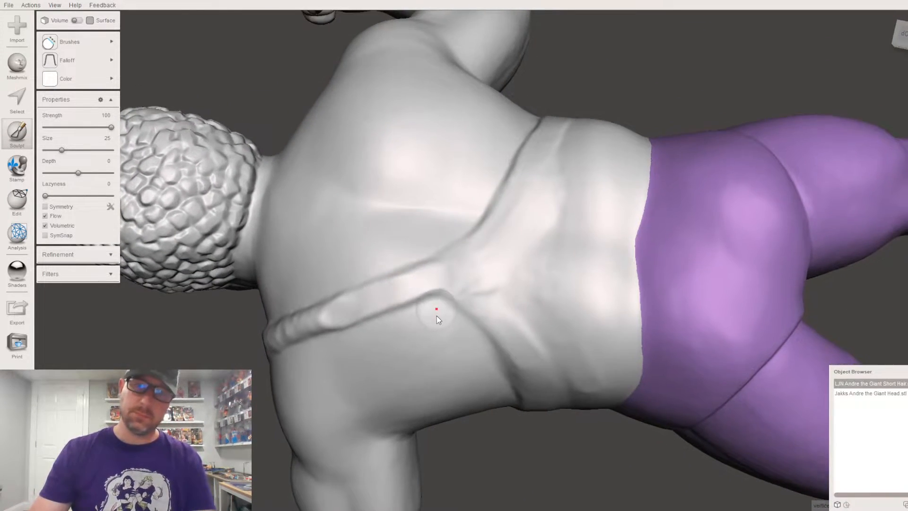
left_click_drag(349, 307, 409, 286)
right_click_drag(473, 267, 493, 277)
Flatten the strap over the top of the left shoulder, joining the back and front sections
mouse_move(370, 365)
right_mouse_down()
mouse_move(443, 307)
mouse_move(491, 306)
right_mouse_up()
mouse_move(519, 402)
left_mouse_down()
mouse_move(525, 324)
mouse_move(531, 396)
left_mouse_up()
mouse_move(531, 395)
right_mouse_down()
mouse_move(529, 410)
mouse_move(546, 372)
right_mouse_up()
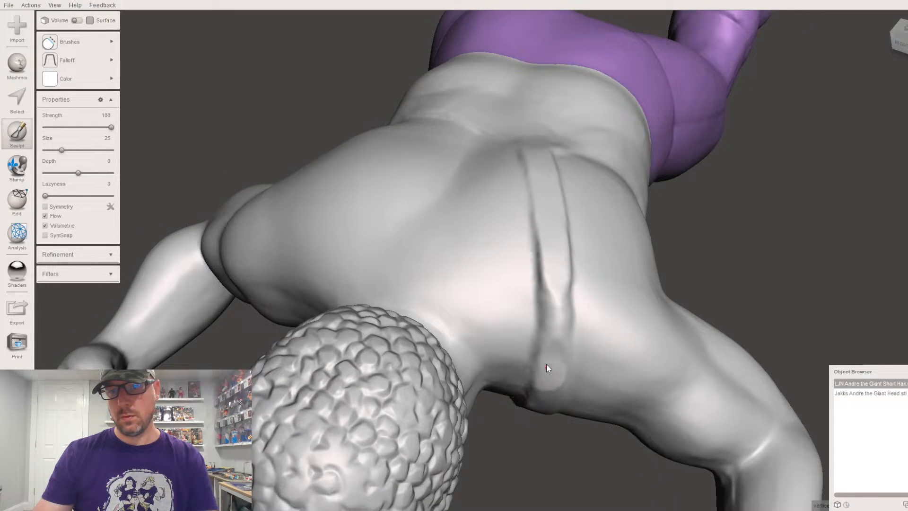
left_click_drag(559, 281, 556, 349)
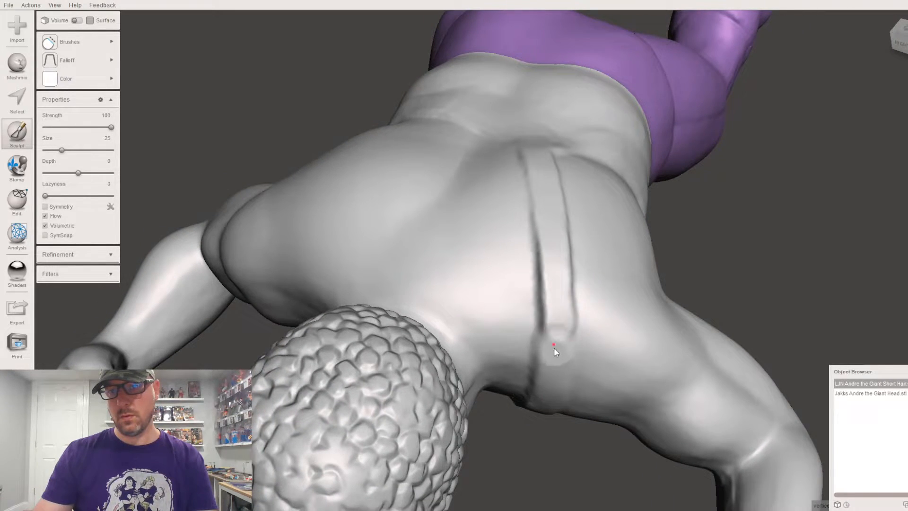
right_click_drag(587, 354, 582, 304)
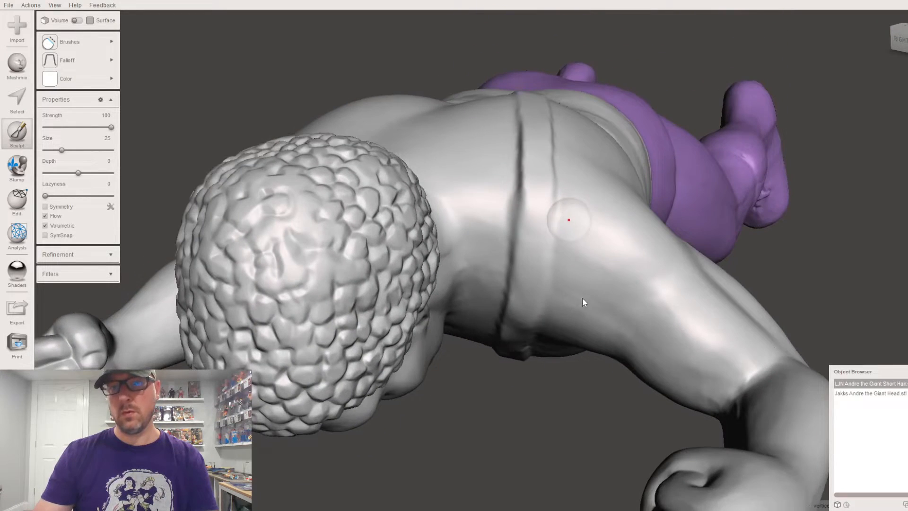
left_click_drag(530, 215, 538, 149)
Review the whole figure from front and back, and touch up the flattened strap at the front of the left shoulder
right_click_drag(526, 305, 621, 308)
scroll(610, 316, "down", 3)
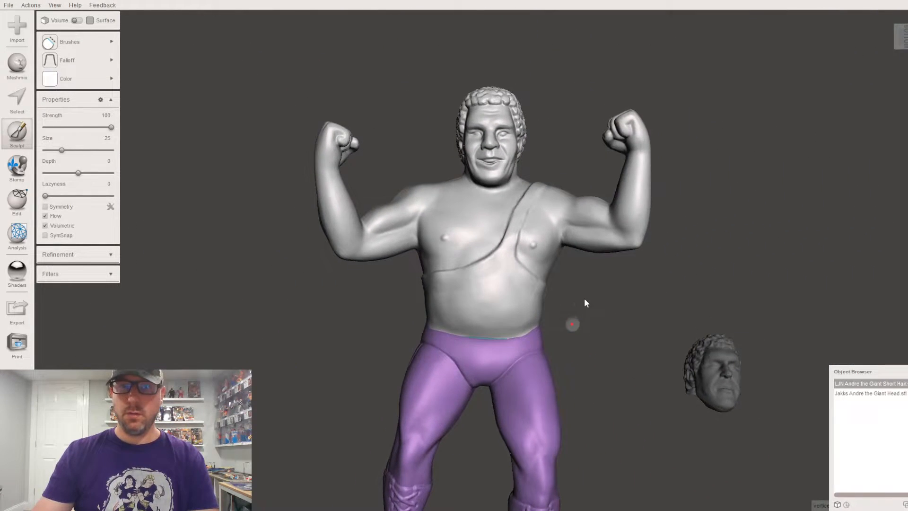
scroll(527, 314, "down", 5)
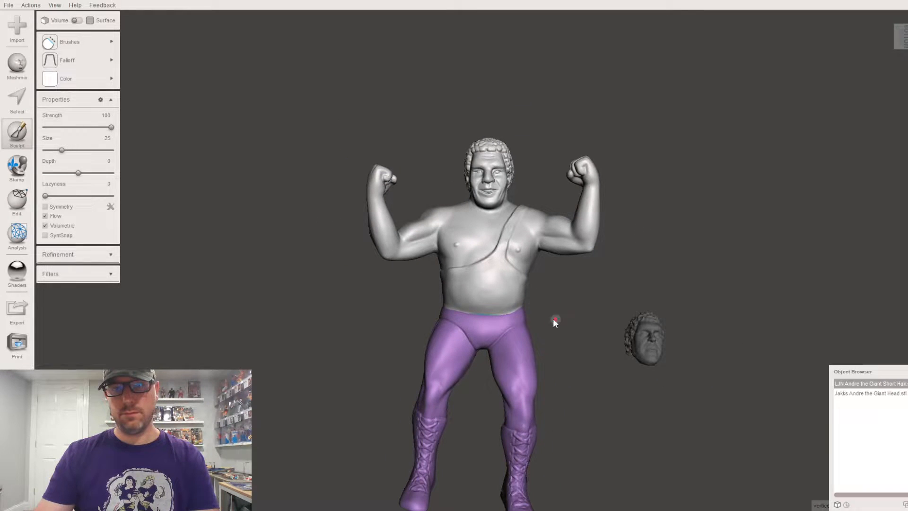
scroll(543, 310, "up", 8)
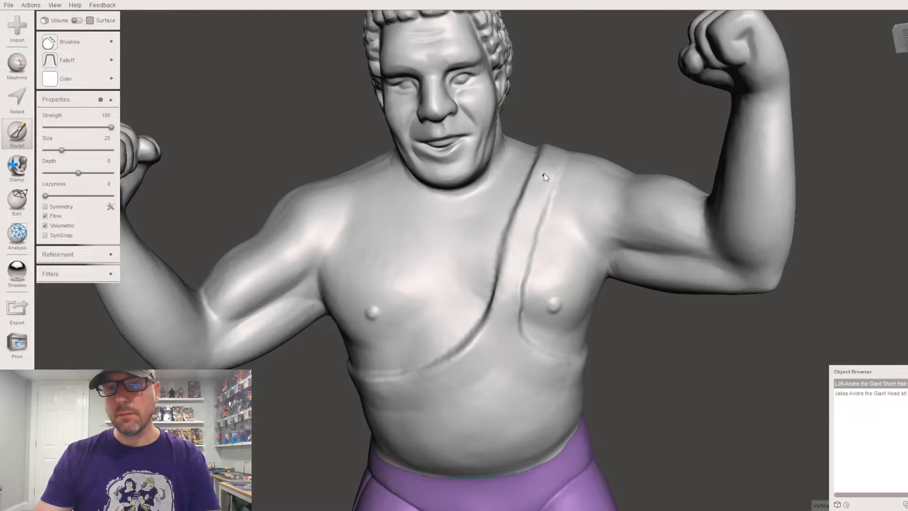
right_click_drag(548, 147, 538, 212)
left_click_drag(537, 212, 539, 171)
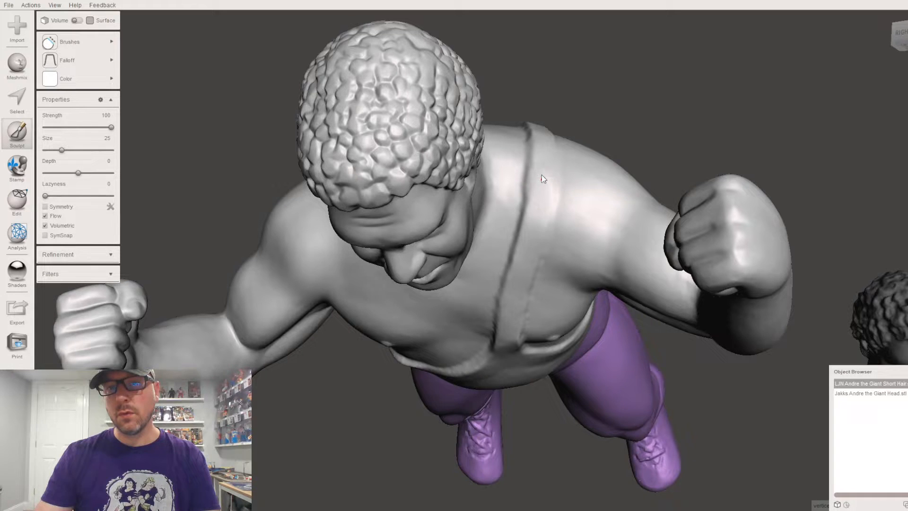
right_click_drag(625, 296, 526, 336)
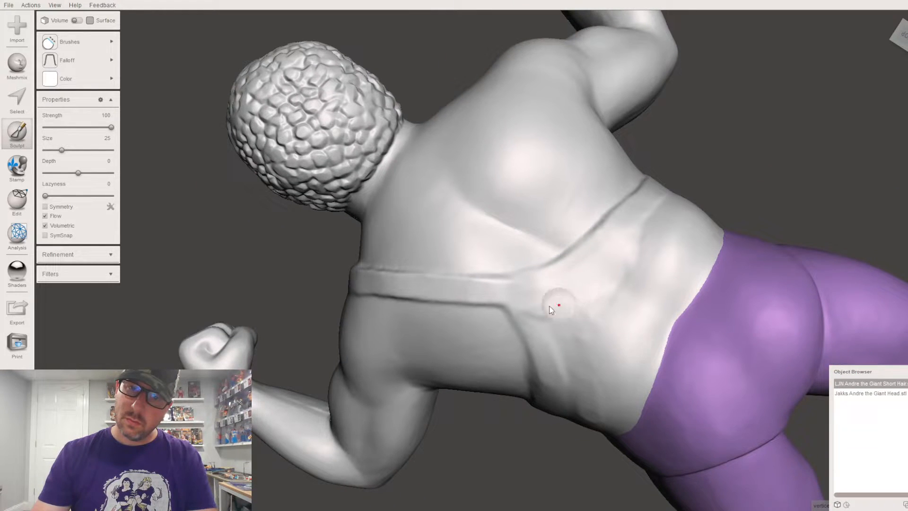
right_click_drag(594, 318, 249, 290)
Smooth the upper belly below the chest strap with the BubbleSmooth brush at size 30
left_click(71, 42)
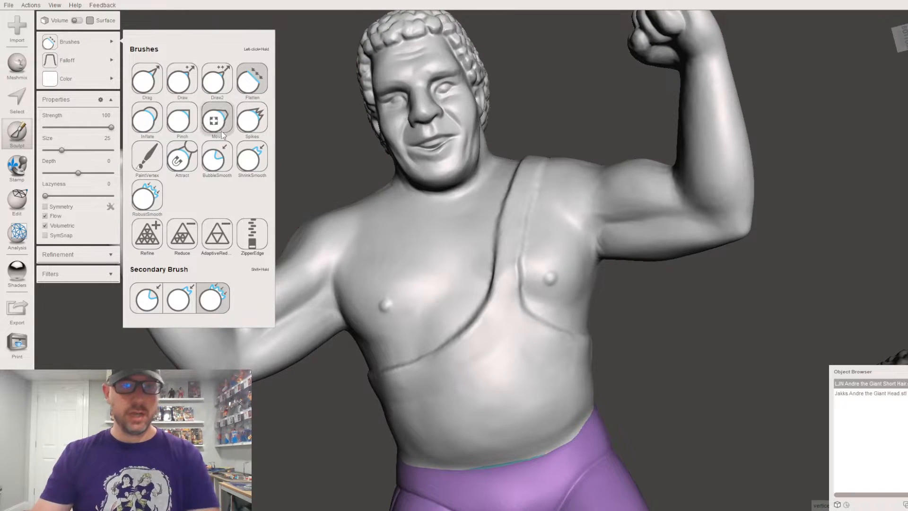
left_click(242, 163)
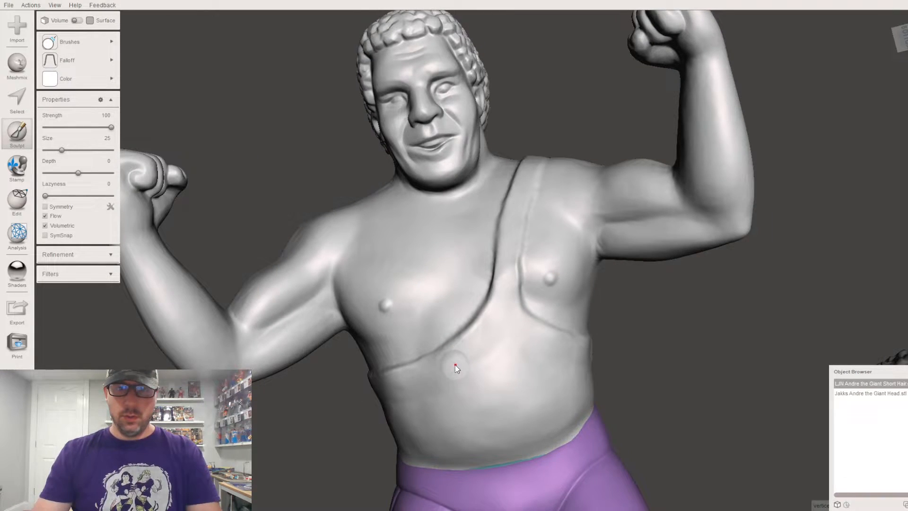
mouse_move(98, 44)
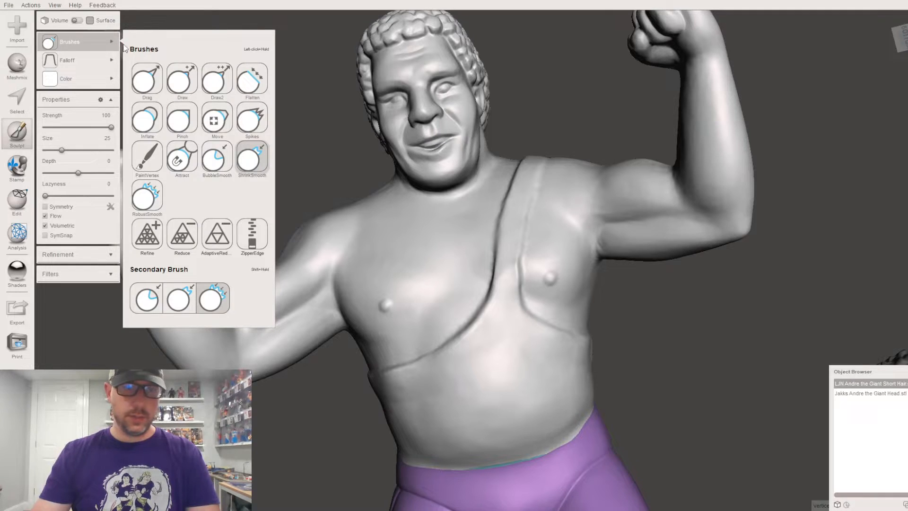
left_click(216, 166)
right_click_drag(458, 312, 486, 284)
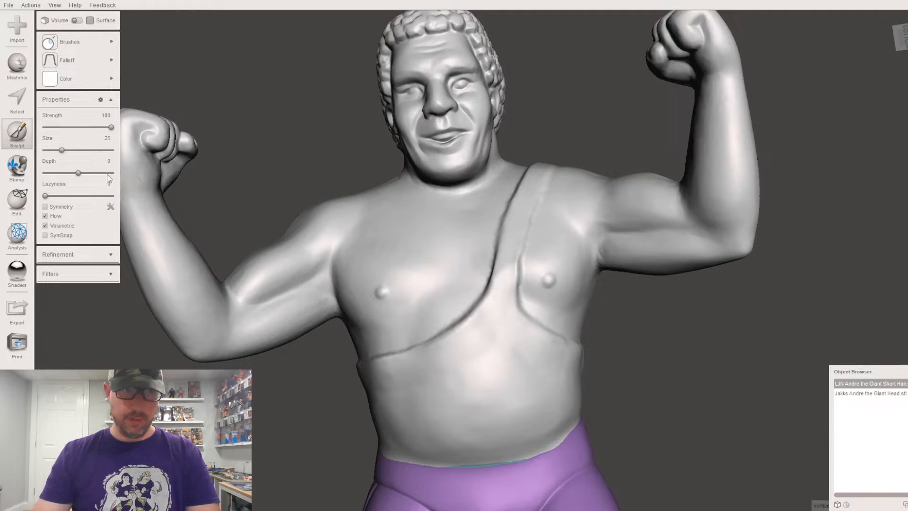
left_click(72, 150)
scroll(447, 341, "up", 1)
scroll(450, 346, "up", 2)
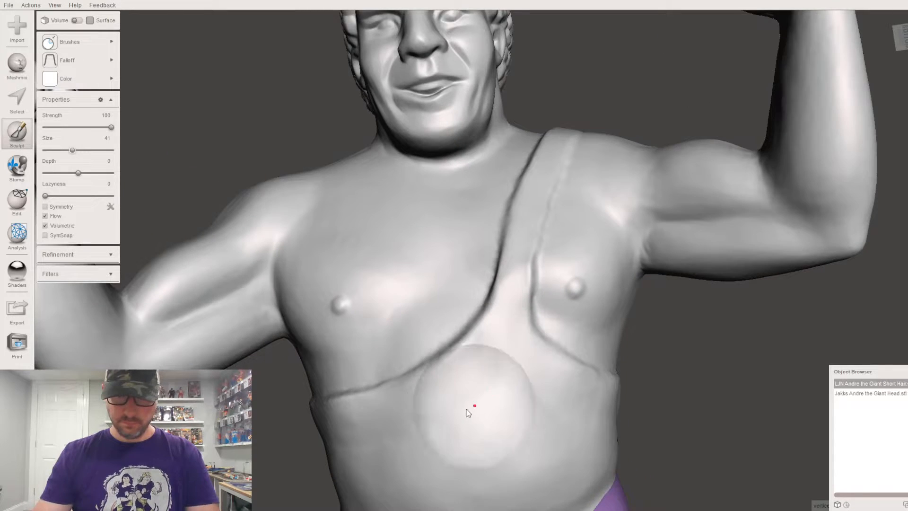
left_click(66, 150)
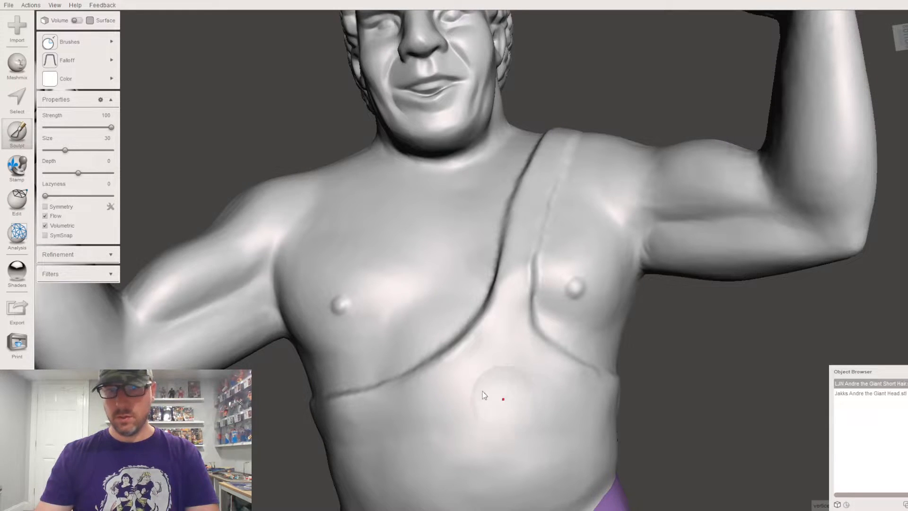
Smooth the singlet surface along the right side of the waist, between its upper edge and the purple legs
middle_click_drag(532, 391, 632, 322)
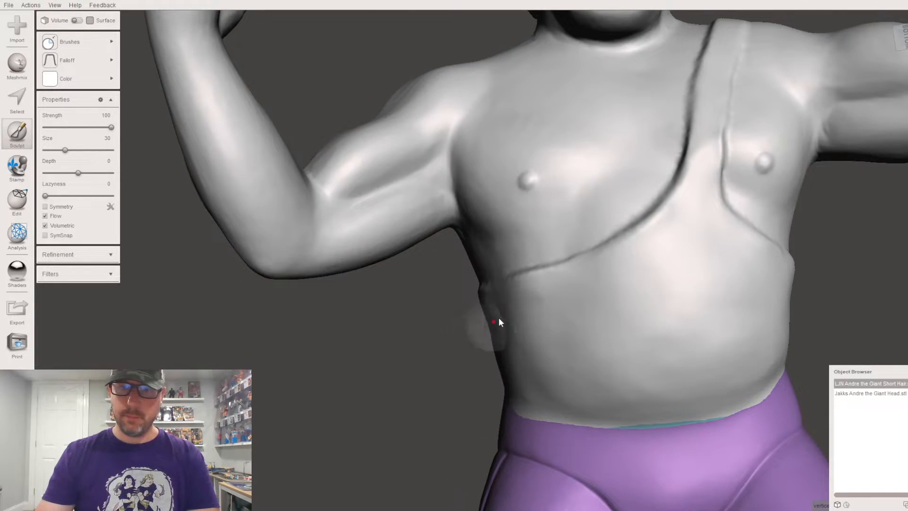
right_click_drag(632, 281, 476, 367)
right_click_drag(354, 386, 395, 268)
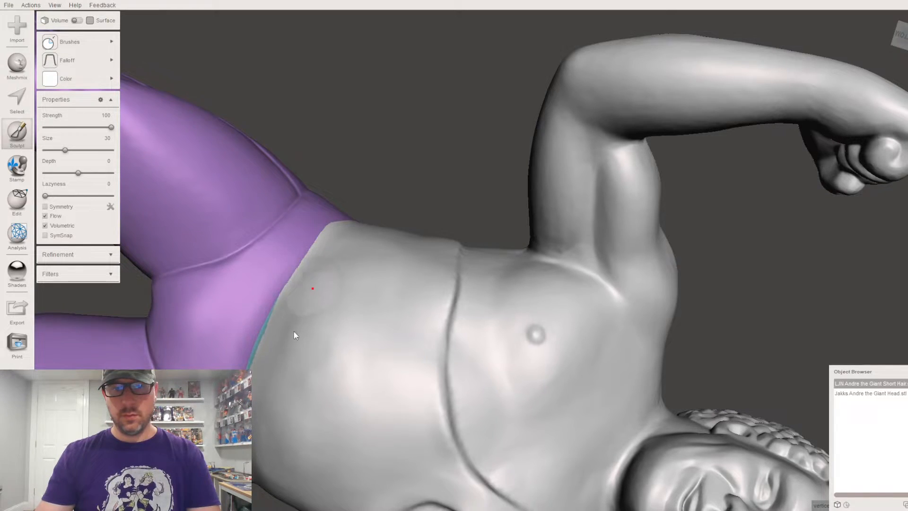
right_click_drag(325, 318, 309, 362)
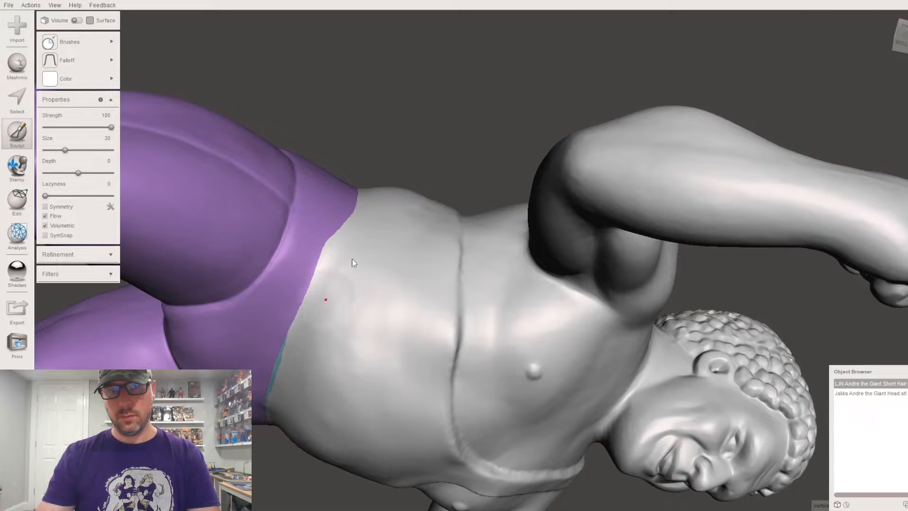
mouse_move(333, 265)
right_mouse_down()
mouse_move(379, 348)
mouse_move(408, 308)
mouse_move(501, 371)
mouse_move(368, 324)
mouse_move(404, 317)
right_mouse_up()
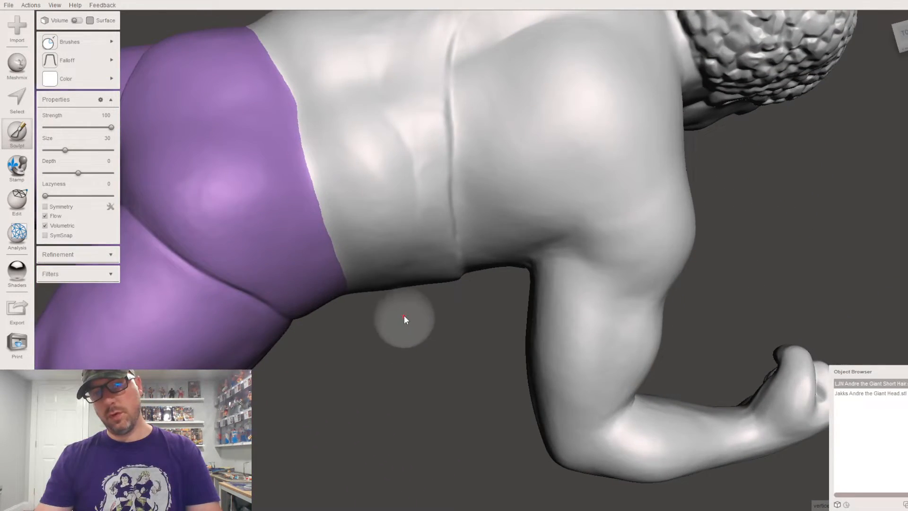
Smooth the folds on the right side and middle of the lower back, below the singlet's back edge
mouse_move(410, 181)
left_mouse_down()
mouse_move(391, 112)
mouse_move(393, 147)
mouse_move(367, 147)
mouse_move(387, 266)
mouse_move(413, 210)
mouse_move(429, 268)
mouse_move(407, 153)
left_mouse_up()
mouse_move(413, 177)
right_mouse_down()
mouse_move(483, 289)
mouse_move(364, 310)
right_mouse_up()
mouse_move(280, 289)
left_mouse_down()
mouse_move(354, 331)
mouse_move(253, 235)
mouse_move(356, 288)
left_mouse_up()
mouse_move(331, 290)
right_mouse_down()
mouse_move(336, 331)
mouse_move(448, 211)
right_mouse_up()
mouse_move(414, 284)
left_mouse_down()
mouse_move(462, 405)
mouse_move(469, 390)
mouse_move(439, 299)
mouse_move(495, 383)
mouse_move(541, 426)
mouse_move(491, 298)
mouse_move(561, 380)
left_mouse_up()
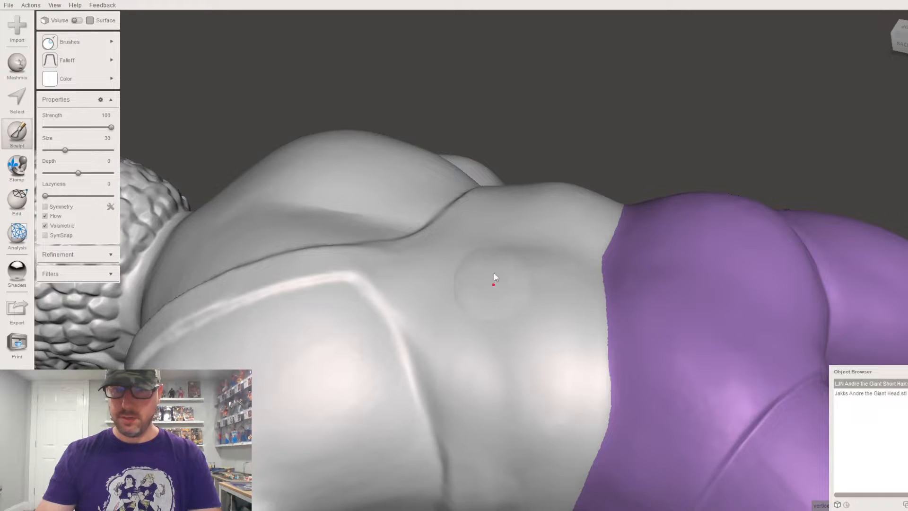
Smooth the left side of the lower back and carry the smoothing around the left flank
mouse_move(533, 302)
right_mouse_down()
mouse_move(562, 391)
mouse_move(507, 391)
right_mouse_up()
mouse_move(506, 390)
left_mouse_down()
mouse_move(460, 387)
mouse_move(506, 355)
mouse_move(498, 430)
mouse_move(548, 410)
left_mouse_up()
right_click_drag(548, 410, 557, 243)
mouse_move(546, 176)
left_mouse_down()
mouse_move(507, 100)
mouse_move(558, 190)
mouse_move(565, 284)
mouse_move(596, 213)
mouse_move(601, 138)
mouse_move(630, 249)
mouse_move(667, 185)
mouse_move(660, 179)
mouse_move(573, 281)
mouse_move(552, 243)
mouse_move(541, 345)
mouse_move(554, 321)
mouse_move(543, 284)
mouse_move(540, 375)
mouse_move(579, 311)
left_mouse_up()
mouse_move(579, 311)
right_mouse_down()
mouse_move(580, 218)
mouse_move(611, 260)
mouse_move(600, 264)
mouse_move(542, 400)
mouse_move(556, 366)
mouse_move(432, 365)
right_mouse_up()
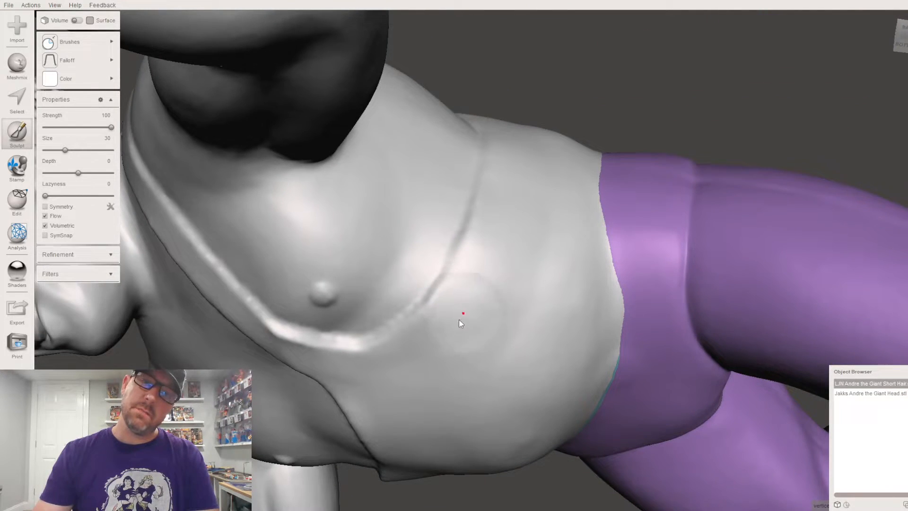
Smooth the left front and lower part of the belly, then check the smoothed torso from behind
mouse_move(385, 395)
right_mouse_down()
mouse_move(457, 357)
mouse_move(450, 215)
right_mouse_up()
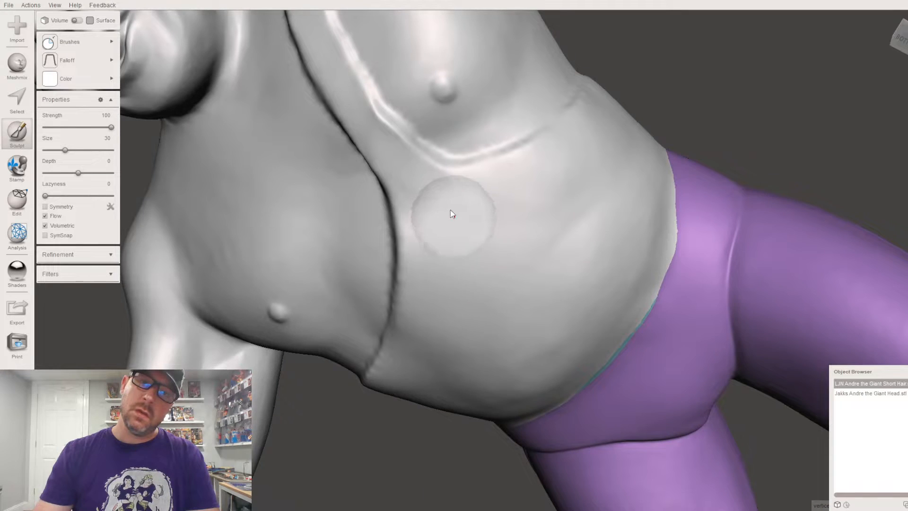
mouse_move(432, 225)
right_mouse_down()
mouse_move(578, 196)
mouse_move(618, 308)
right_mouse_up()
right_click_drag(596, 258, 622, 285)
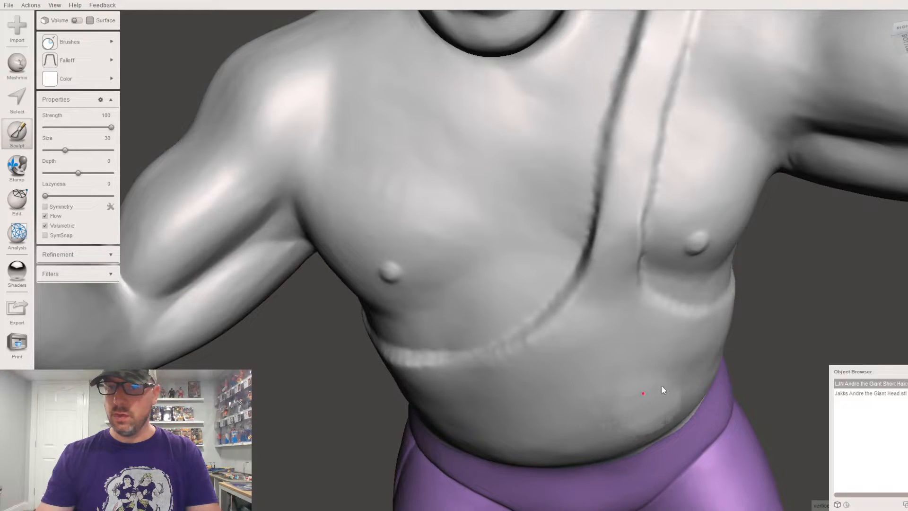
mouse_move(674, 355)
right_mouse_down()
mouse_move(671, 380)
mouse_move(634, 379)
mouse_move(678, 386)
mouse_move(645, 422)
mouse_move(646, 406)
mouse_move(587, 480)
mouse_move(577, 404)
mouse_move(505, 382)
mouse_move(494, 395)
mouse_move(402, 381)
right_mouse_up()
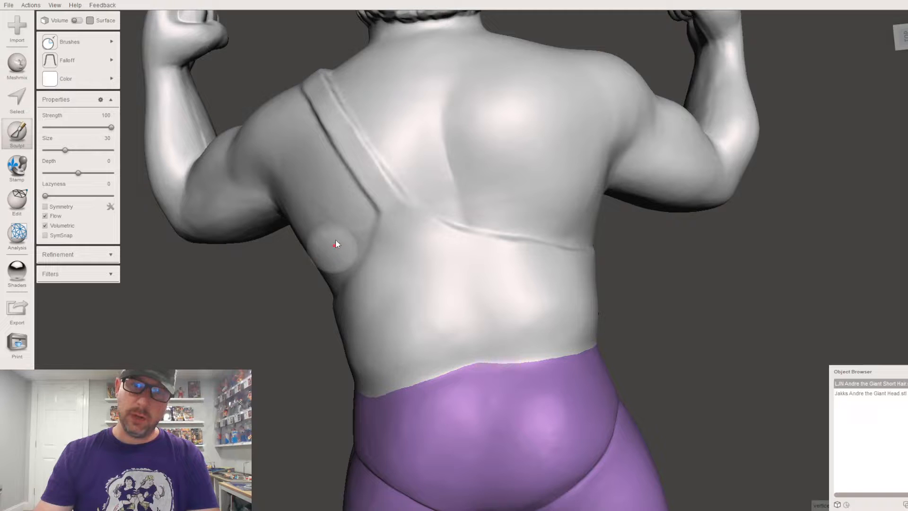
mouse_move(306, 335)
right_mouse_down()
mouse_move(388, 285)
mouse_move(420, 234)
mouse_move(435, 274)
mouse_move(531, 187)
right_mouse_up()
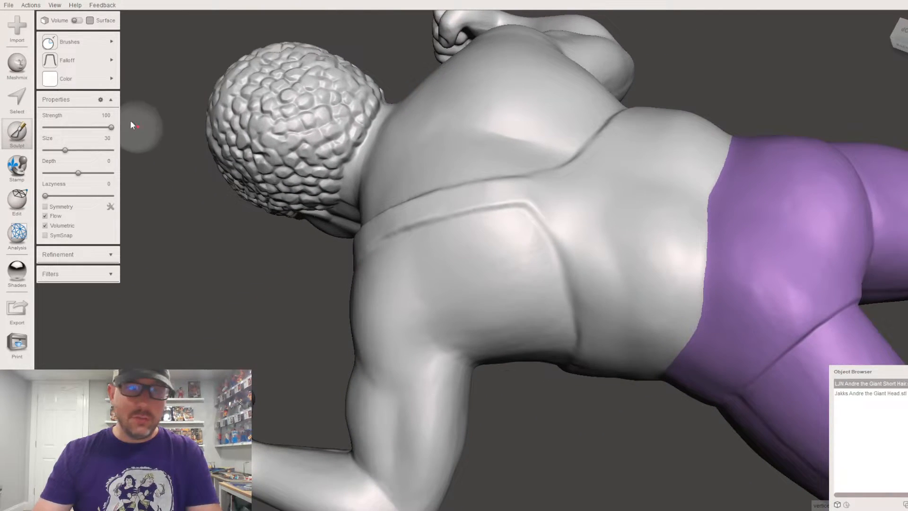
Switch to the ShrinkSmooth brush and examine the singlet's edges and surface around the back, right side, front and waist
mouse_move(92, 39)
left_click(257, 164)
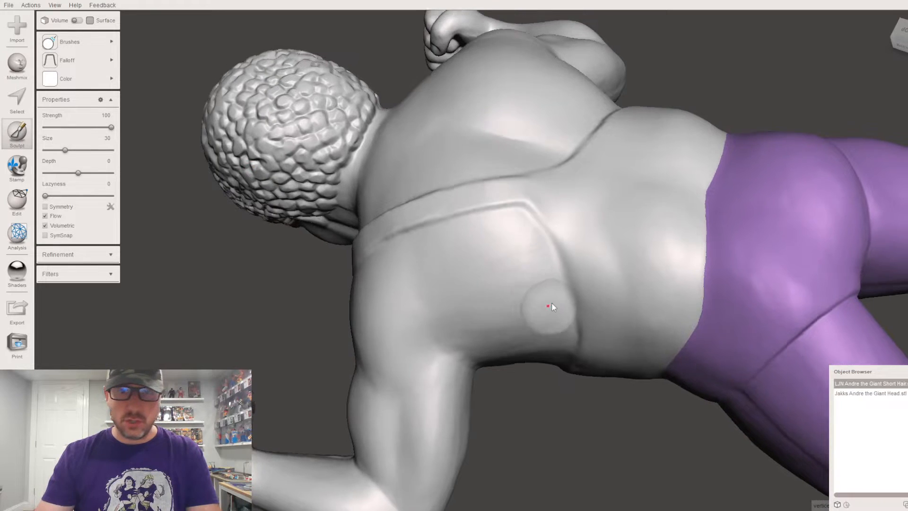
right_click_drag(546, 306, 523, 245)
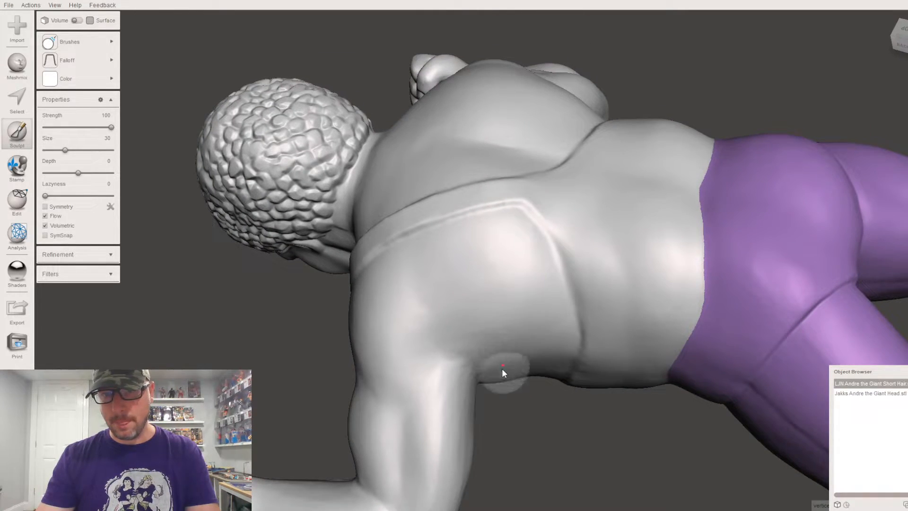
right_click_drag(497, 339, 555, 296)
middle_click_drag(554, 293, 542, 259)
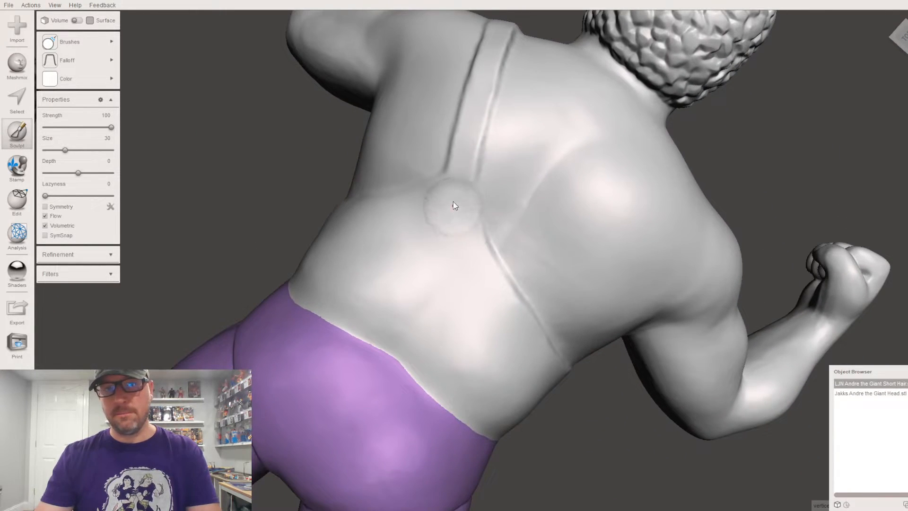
mouse_move(619, 331)
right_mouse_down()
mouse_move(575, 262)
mouse_move(545, 300)
right_mouse_up()
right_click_drag(580, 434, 587, 334)
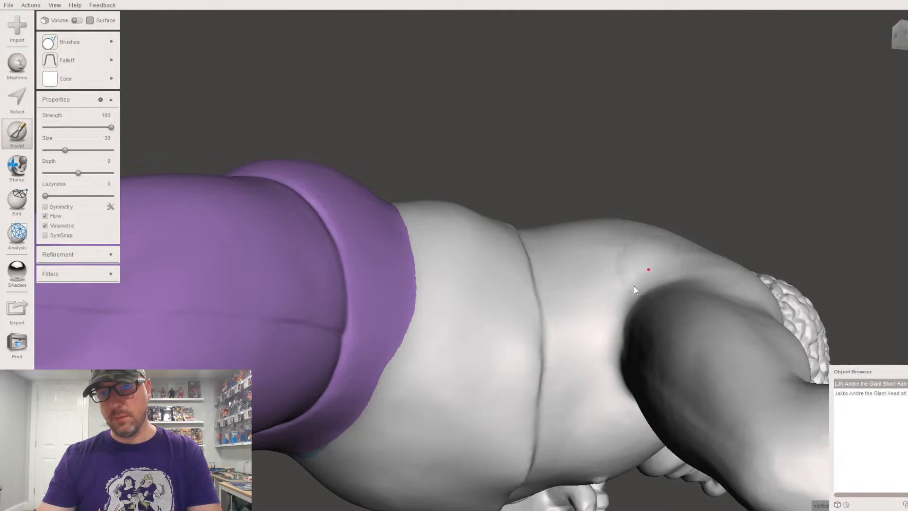
mouse_move(634, 305)
right_mouse_down()
mouse_move(580, 241)
mouse_move(494, 214)
mouse_move(525, 282)
mouse_move(514, 210)
mouse_move(608, 270)
mouse_move(592, 229)
mouse_move(580, 297)
right_mouse_up()
scroll(579, 303, "down", 10)
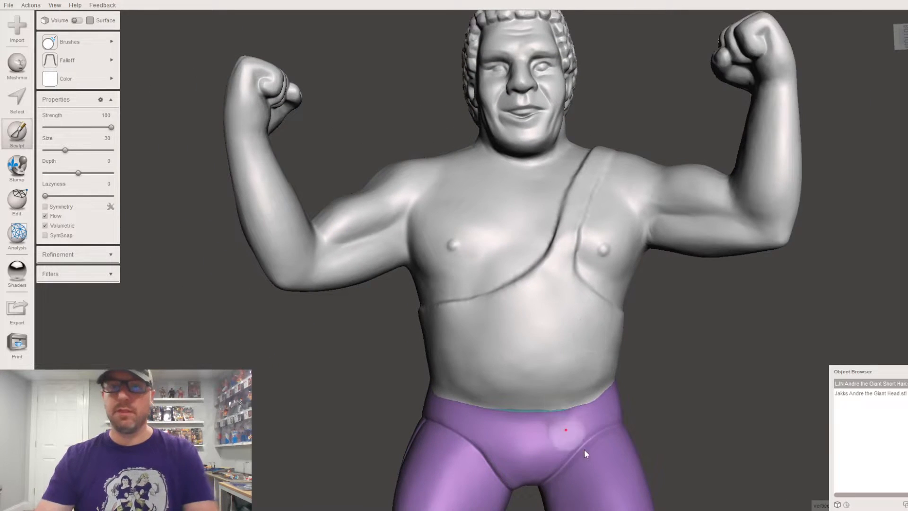
scroll(575, 388, "up", 4)
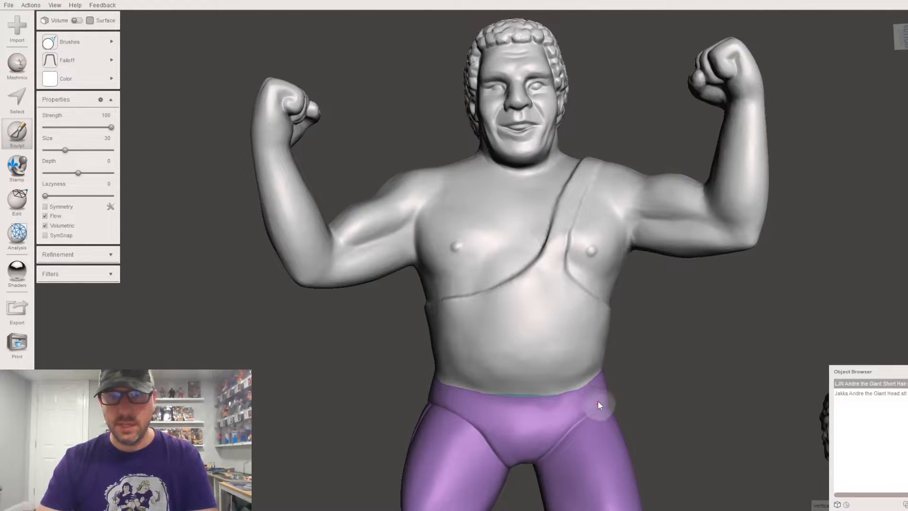
scroll(591, 390, "up", 3)
middle_click_drag(562, 367, 521, 171)
right_click_drag(591, 308, 574, 236)
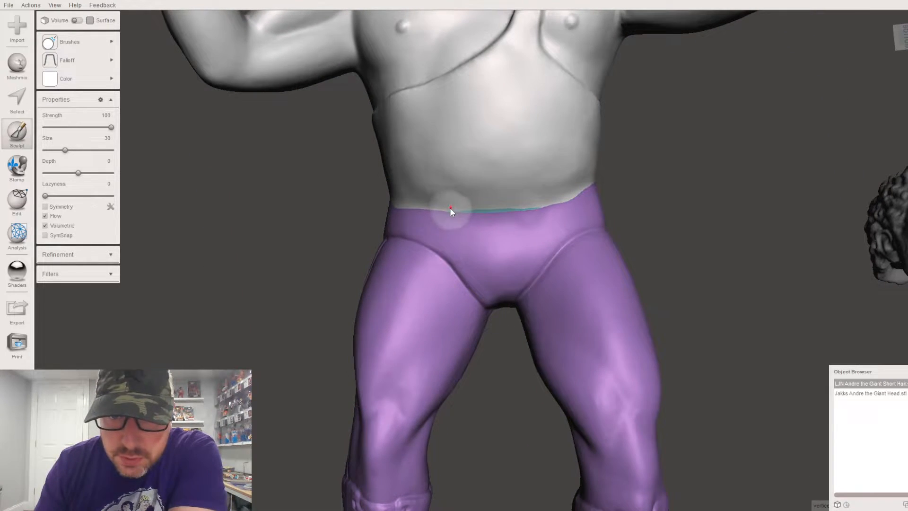
Smooth the front waist seam between the torso and the purple legs with the BubbleSmooth brush
mouse_move(77, 43)
left_click(217, 150)
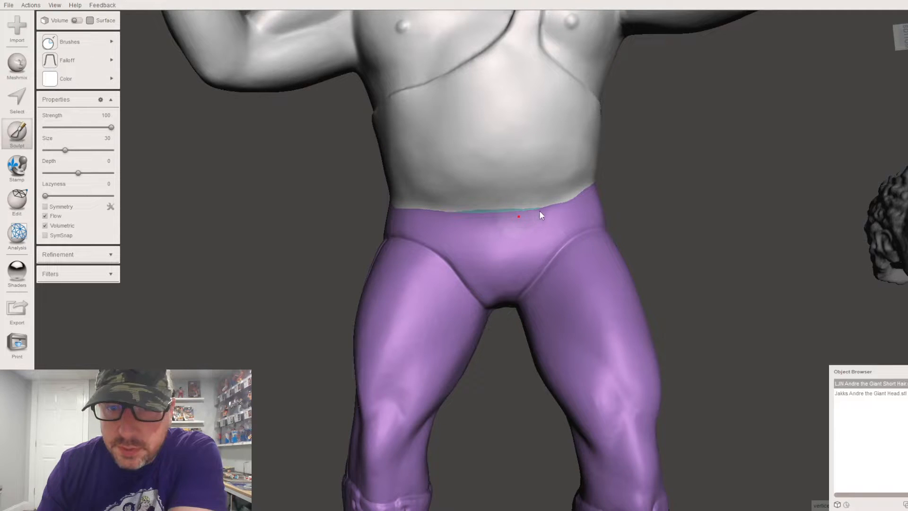
left_click_drag(524, 212, 423, 201)
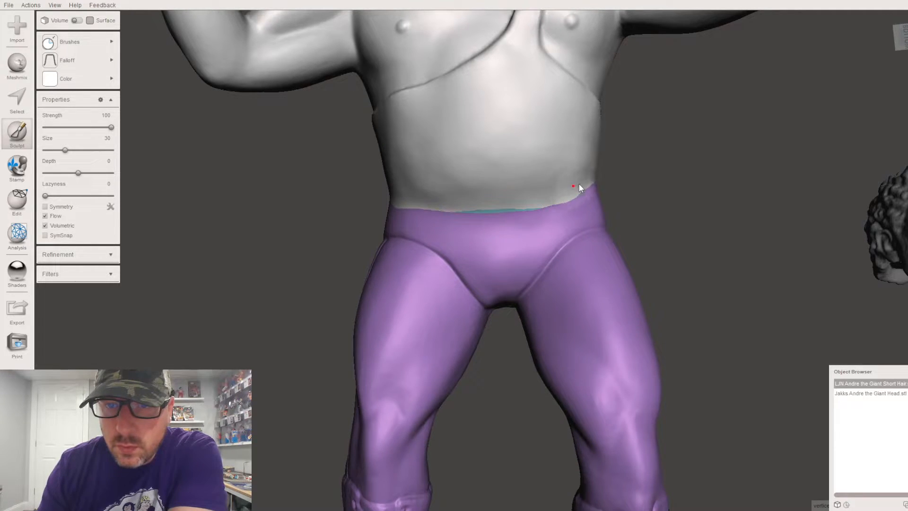
mouse_move(588, 179)
left_mouse_down()
mouse_move(526, 206)
mouse_move(451, 214)
left_mouse_up()
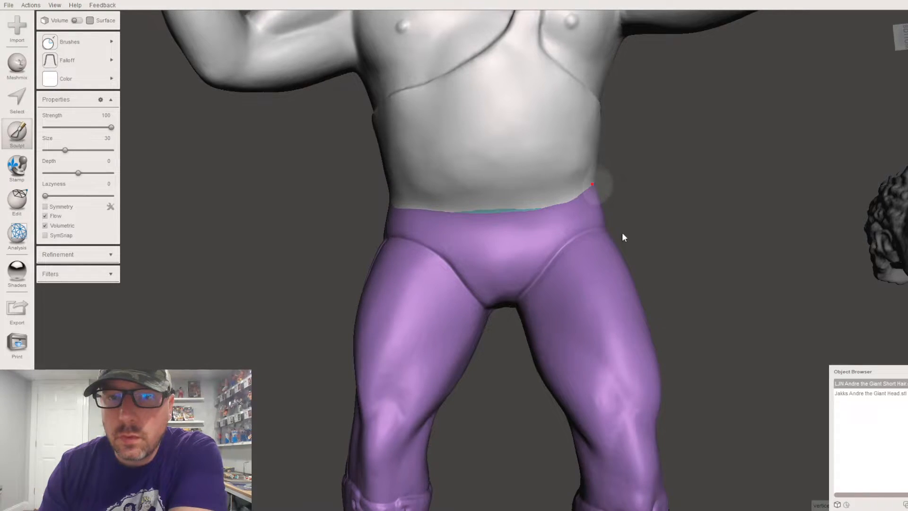
Sharpen the outer edge of the chest strap above the left nipple with the Pinch brush
scroll(662, 326, "down", 8)
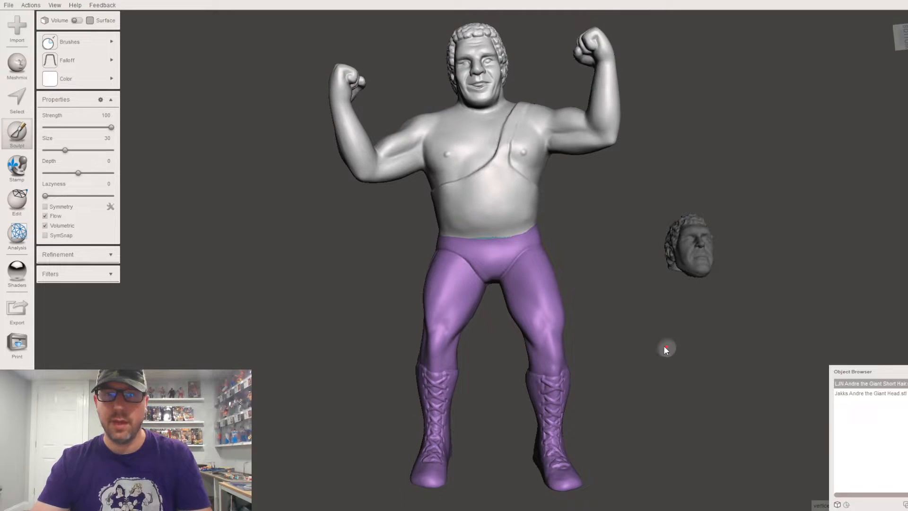
scroll(547, 285, "up", 10)
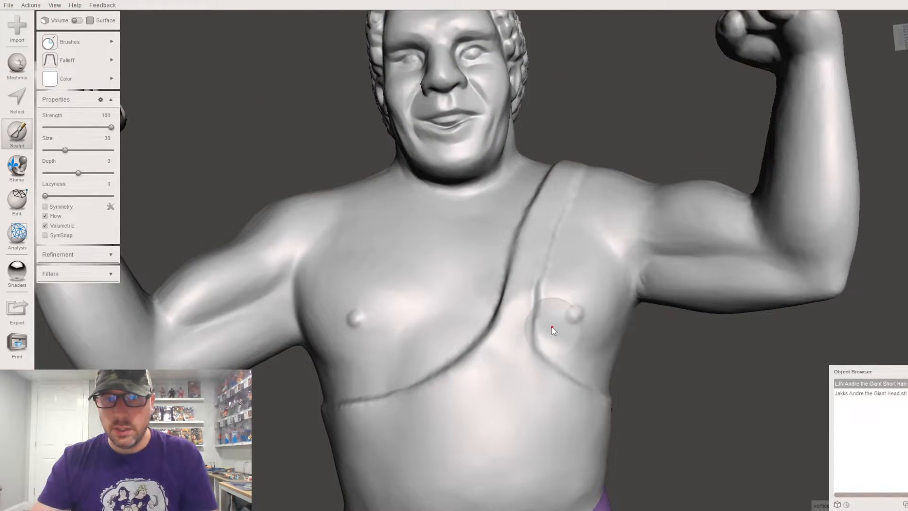
scroll(553, 332, "up", 2)
mouse_move(65, 41)
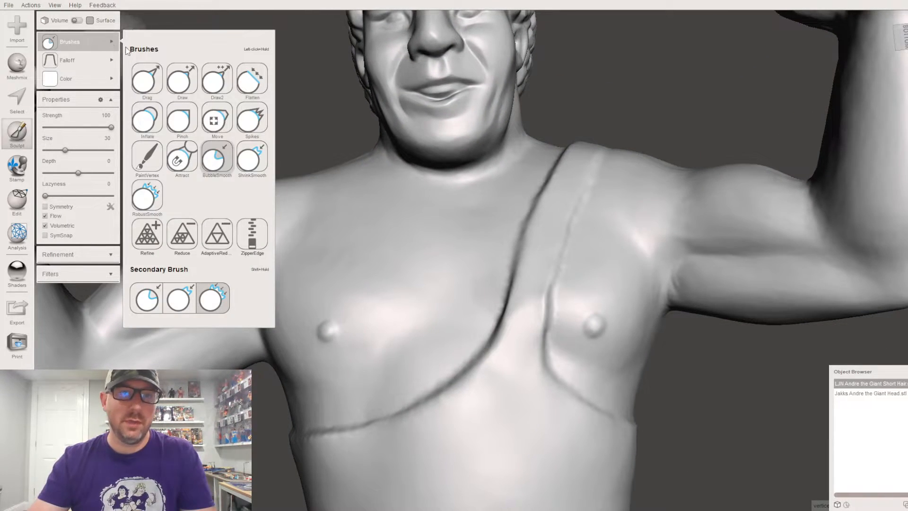
left_click(189, 124)
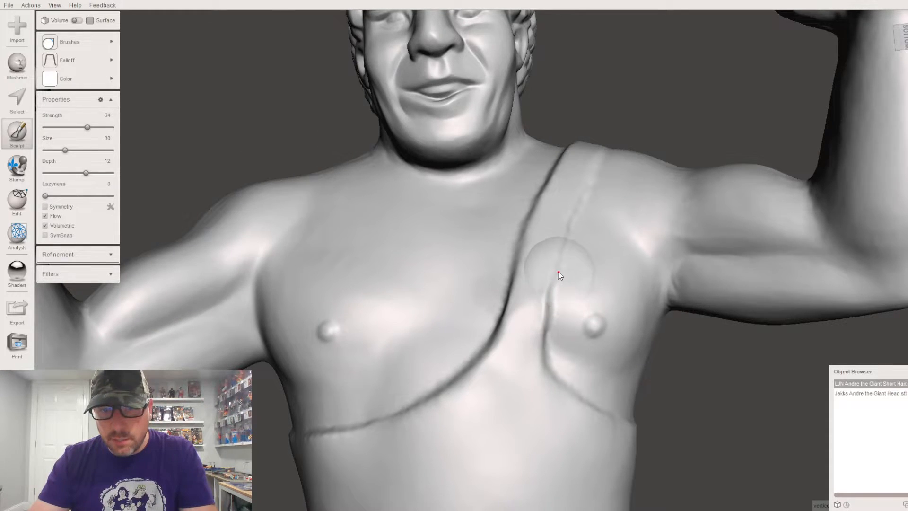
left_click_drag(561, 250, 582, 207)
mouse_move(632, 212)
right_mouse_down()
mouse_move(592, 264)
mouse_move(577, 320)
mouse_move(581, 389)
mouse_move(602, 287)
mouse_move(558, 350)
right_mouse_up()
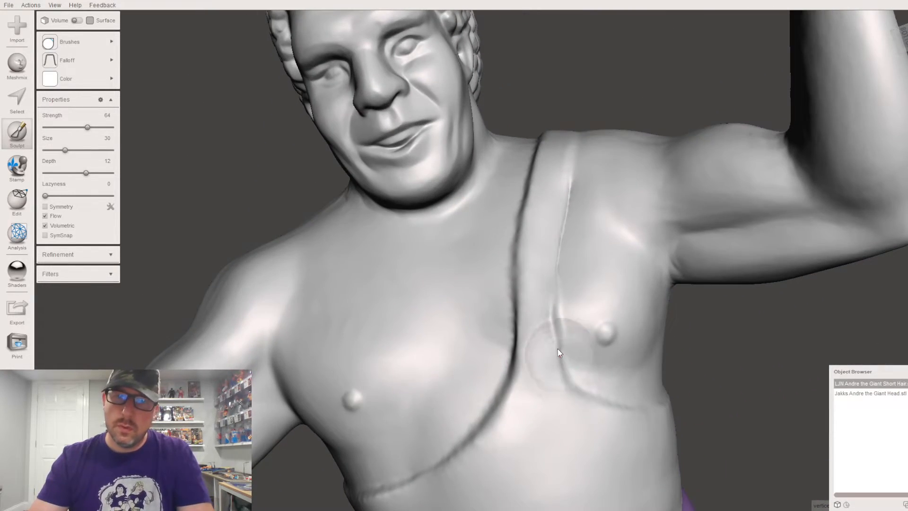
Reduce the Pinch brush strength to 47 and sharpen the strap's outer edge from the left nipple up to the shoulder
mouse_move(614, 251)
right_mouse_down()
mouse_move(653, 263)
mouse_move(825, 203)
right_mouse_up()
right_click_drag(571, 416, 473, 378)
right_click_drag(405, 376, 348, 330)
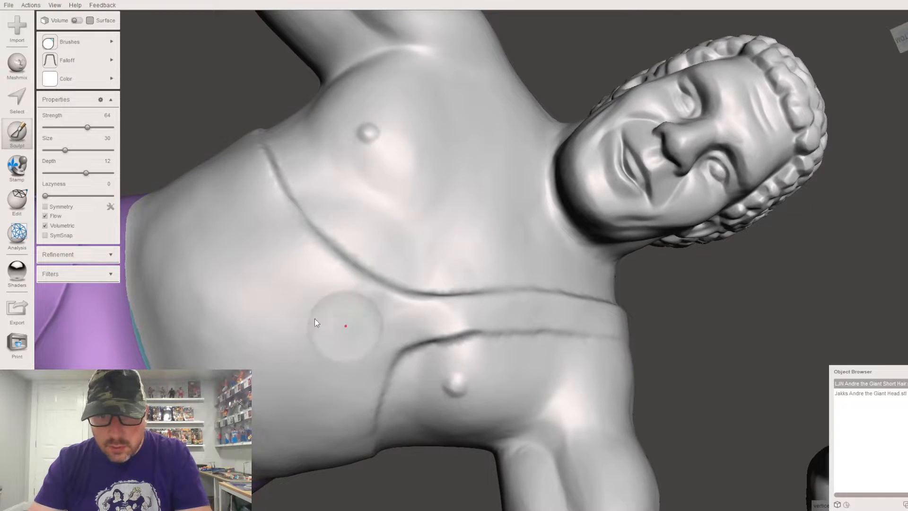
scroll(354, 300, "up", 1)
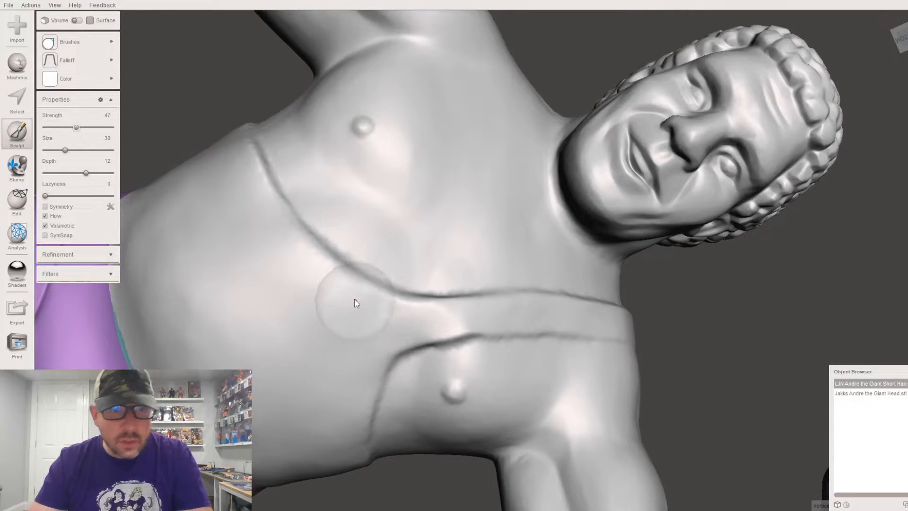
middle_click_drag(351, 269, 279, 250)
right_click_drag(433, 362, 382, 308)
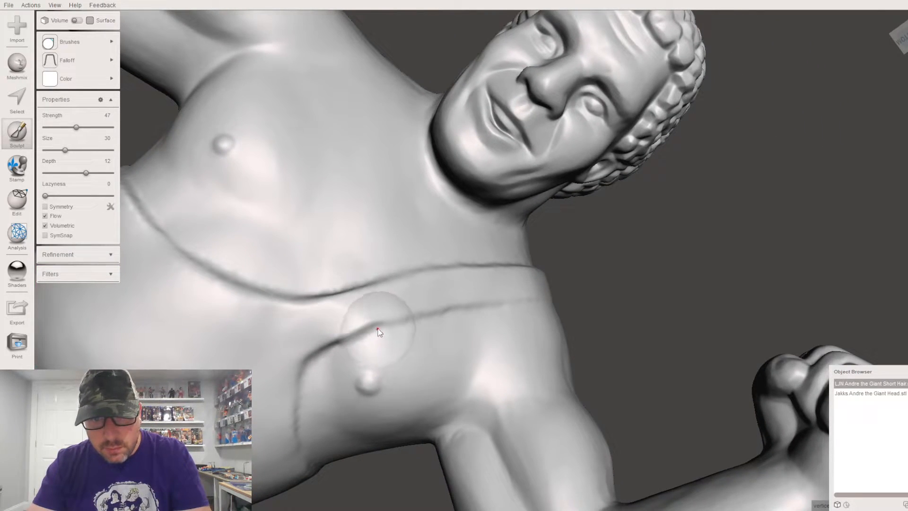
left_click_drag(376, 329, 408, 321)
left_click_drag(509, 304, 538, 300)
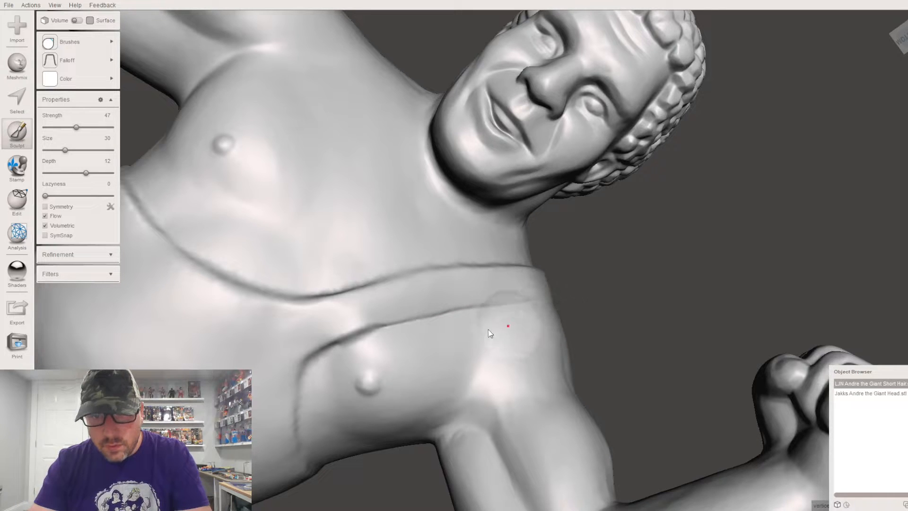
Sharpen both edges of the singlet strap from the chest up over the left shoulder with the Pinch brush
left_click_drag(338, 293, 426, 274)
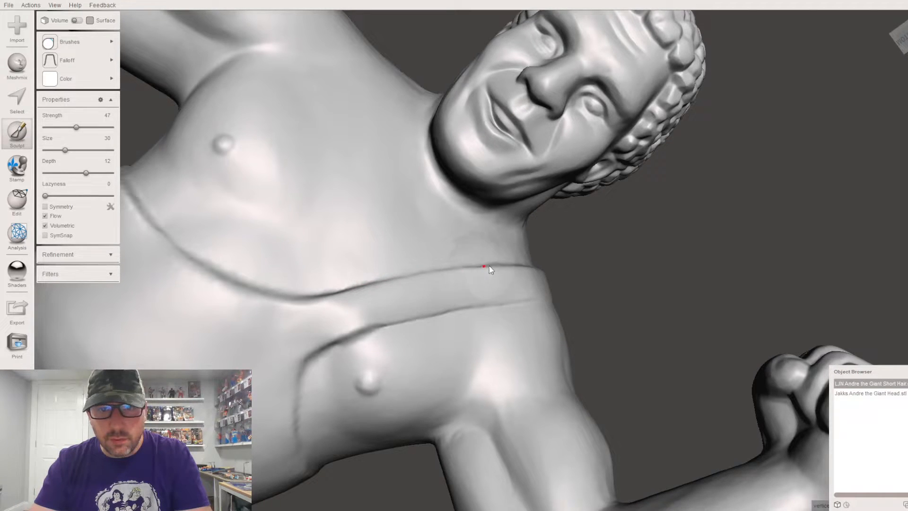
mouse_move(558, 297)
right_mouse_down()
mouse_move(446, 396)
mouse_move(503, 439)
mouse_move(385, 486)
mouse_move(454, 454)
mouse_move(554, 354)
mouse_move(528, 392)
right_mouse_up()
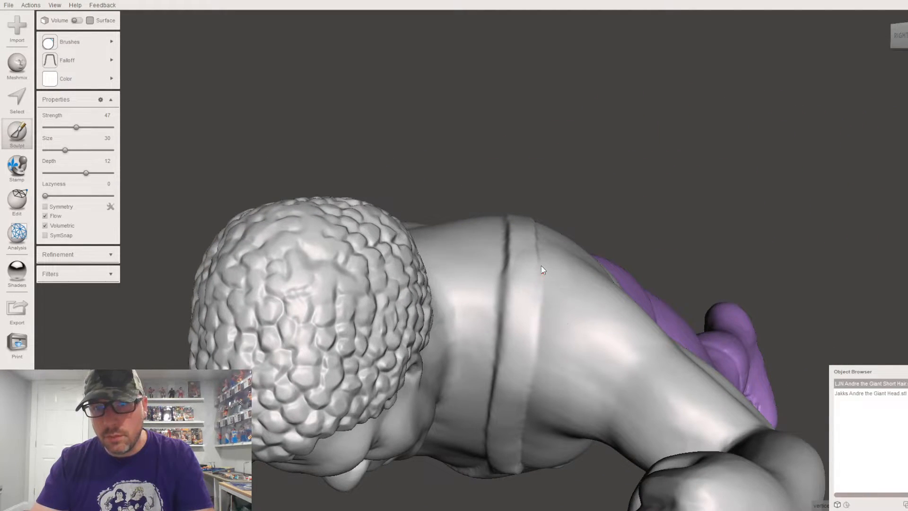
mouse_move(603, 297)
right_mouse_down()
mouse_move(523, 412)
mouse_move(492, 303)
mouse_move(590, 155)
mouse_move(594, 188)
right_mouse_up()
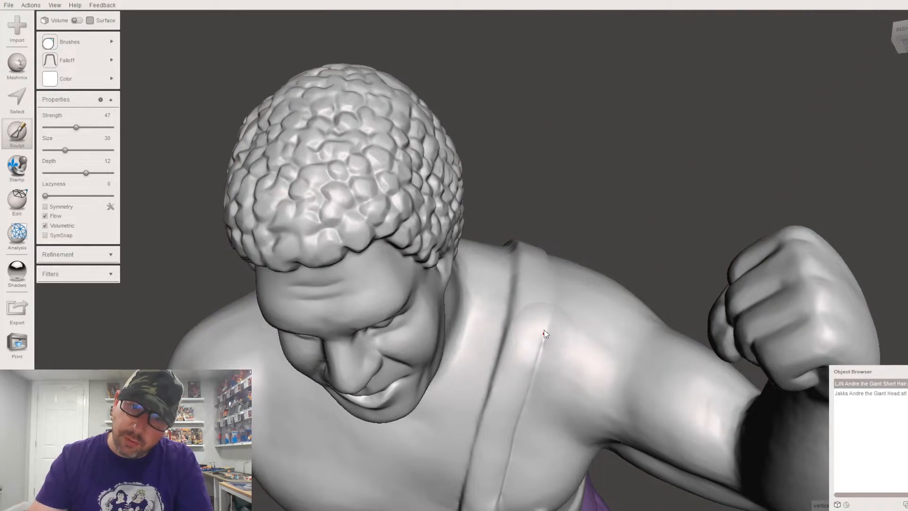
right_click_drag(566, 322, 579, 225)
scroll(573, 326, "up", 5)
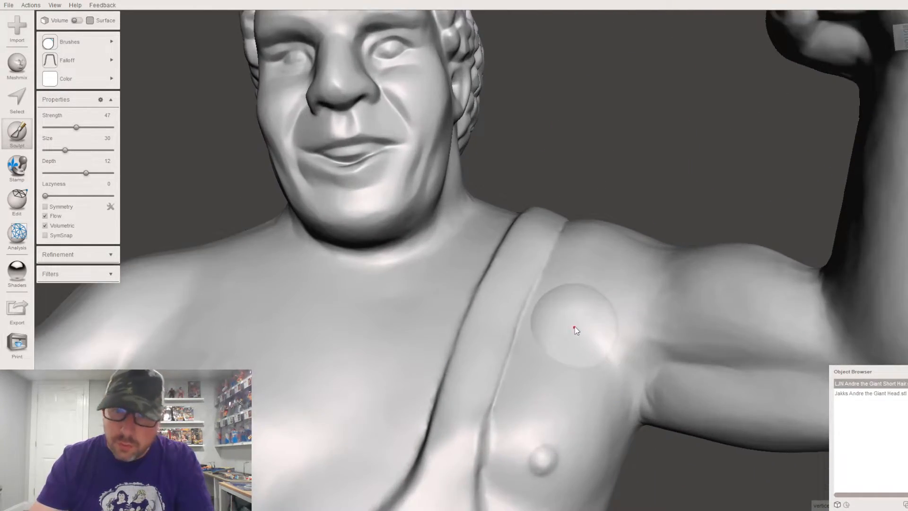
right_click_drag(678, 321, 662, 398)
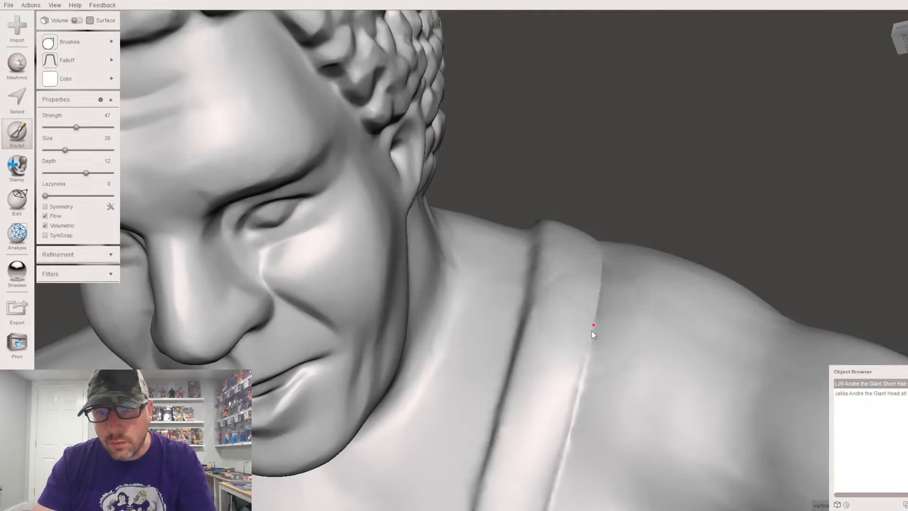
mouse_move(634, 413)
right_mouse_down()
mouse_move(760, 359)
mouse_move(599, 482)
mouse_move(482, 416)
mouse_move(477, 383)
right_mouse_up()
mouse_move(532, 312)
right_mouse_down()
mouse_move(603, 351)
mouse_move(570, 247)
right_mouse_up()
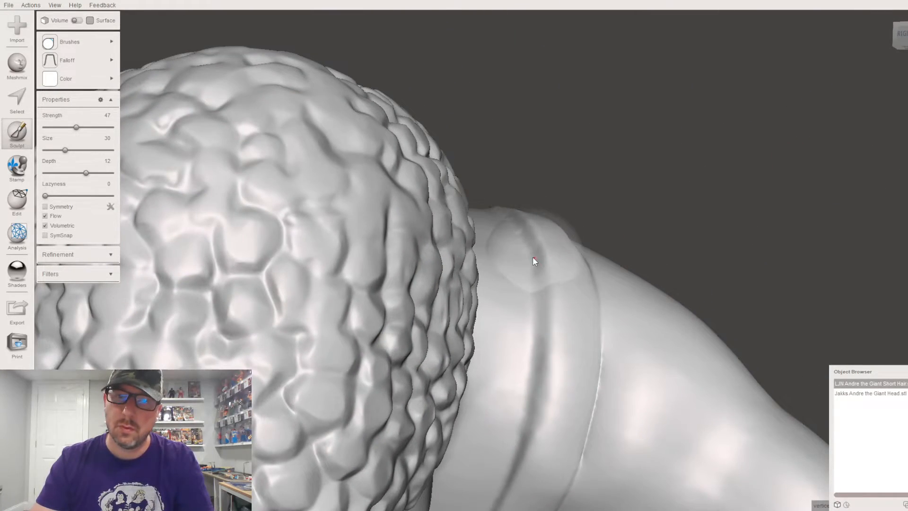
mouse_move(527, 458)
right_mouse_down()
mouse_move(611, 353)
mouse_move(573, 283)
right_mouse_up()
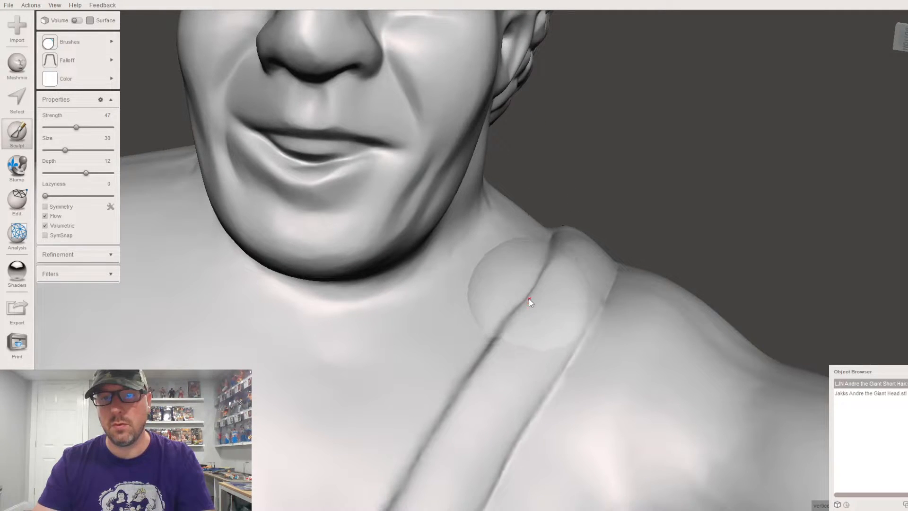
right_click_drag(562, 367, 391, 278)
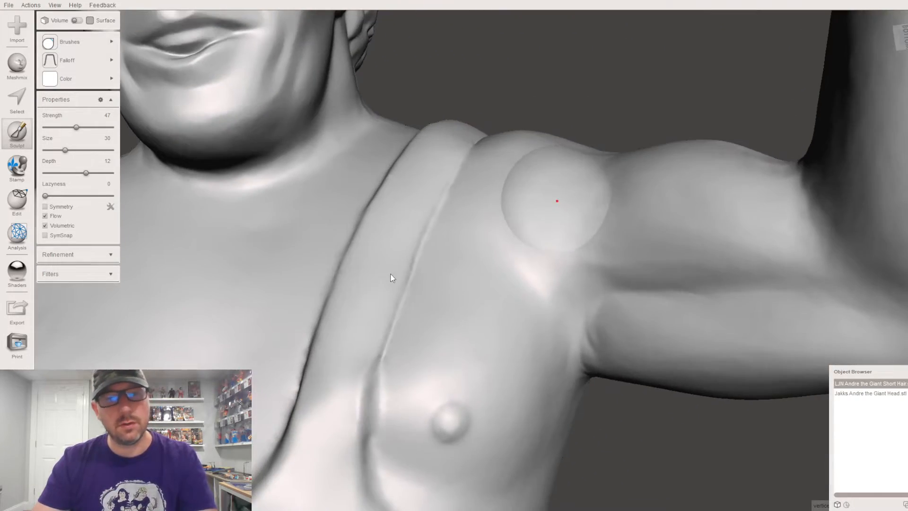
Examine the strap's edges across the chest and left shoulder, both from a distance and close up
right_click_drag(399, 378, 537, 416)
mouse_move(580, 399)
left_mouse_down()
mouse_move(574, 410)
mouse_move(612, 407)
mouse_move(702, 349)
mouse_move(665, 396)
mouse_move(591, 413)
left_mouse_up()
mouse_move(615, 466)
right_mouse_down()
mouse_move(734, 396)
mouse_move(689, 410)
mouse_move(711, 428)
right_mouse_up()
scroll(688, 412, "down", 5)
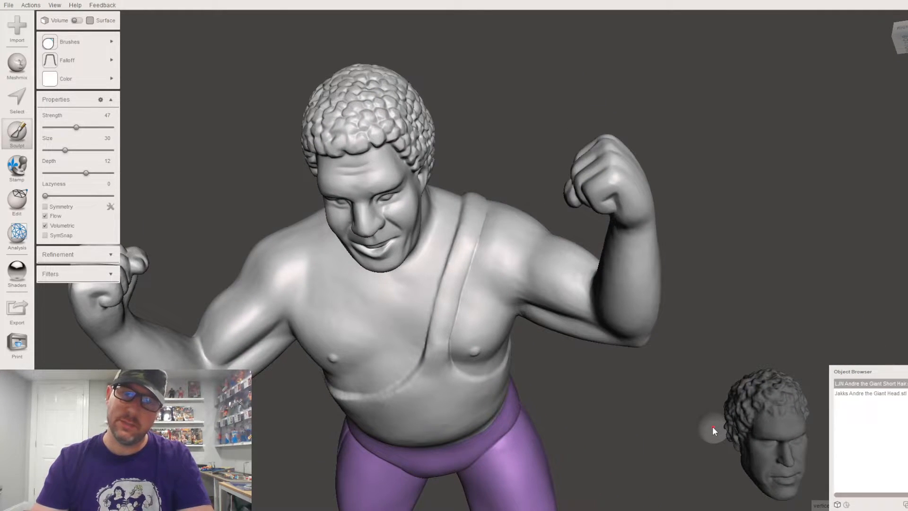
right_click_drag(572, 443, 567, 280)
right_click_drag(463, 359, 492, 375)
scroll(512, 331, "up", 5)
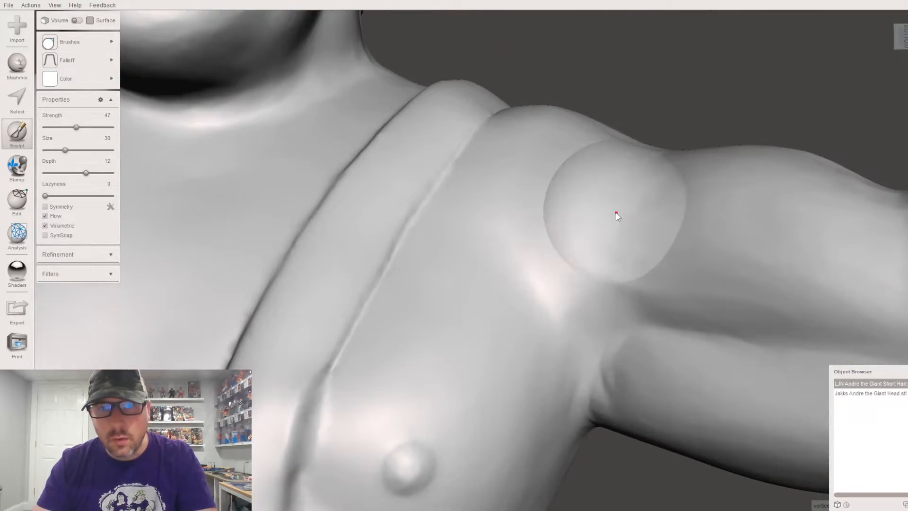
mouse_move(616, 212)
right_mouse_down()
mouse_move(600, 304)
mouse_move(567, 364)
mouse_move(509, 428)
mouse_move(408, 477)
mouse_move(538, 280)
right_mouse_up()
scroll(526, 326, "up", 2)
right_click_drag(525, 324, 605, 274)
Even out the strap's face from its chest base toward the shoulder with the Flatten brush at strength 100 and size 20
mouse_move(106, 61)
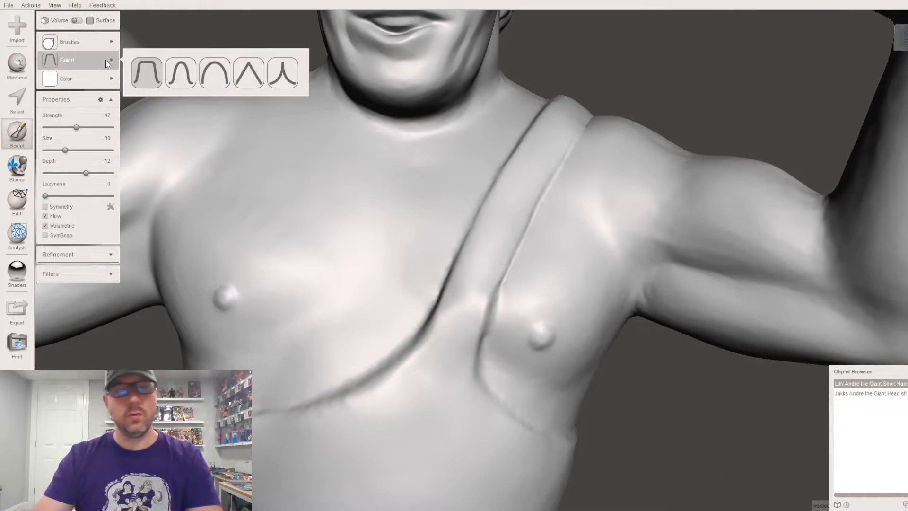
mouse_move(108, 42)
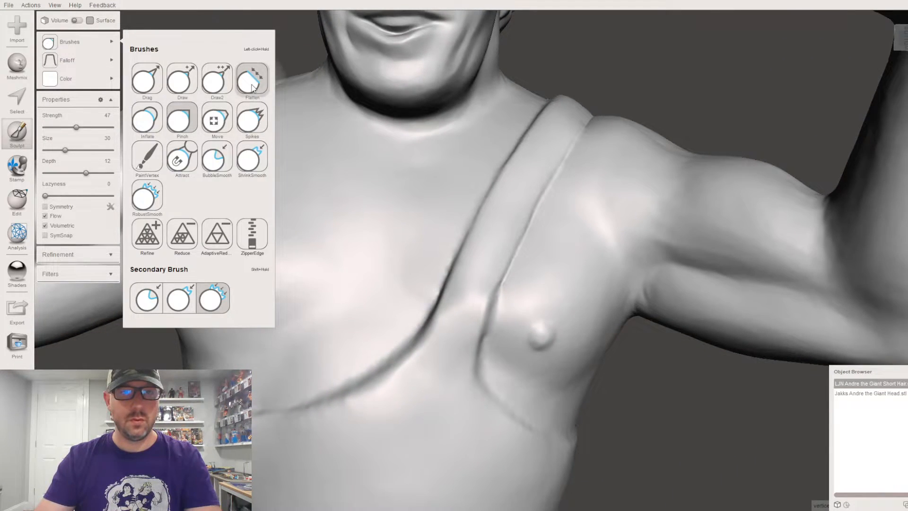
left_click(217, 122)
mouse_move(474, 277)
left_mouse_down()
mouse_move(449, 336)
mouse_move(461, 302)
mouse_move(449, 354)
mouse_move(456, 373)
mouse_move(462, 320)
left_mouse_up()
mouse_move(465, 422)
left_mouse_down()
mouse_move(492, 435)
mouse_move(469, 373)
mouse_move(510, 430)
mouse_move(467, 328)
mouse_move(482, 257)
left_mouse_up()
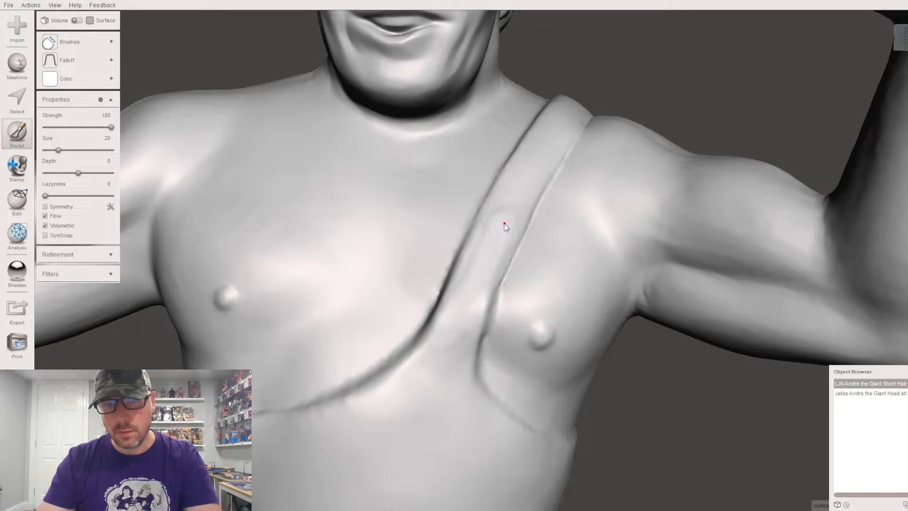
mouse_move(484, 283)
left_mouse_down()
mouse_move(475, 312)
mouse_move(495, 251)
left_mouse_up()
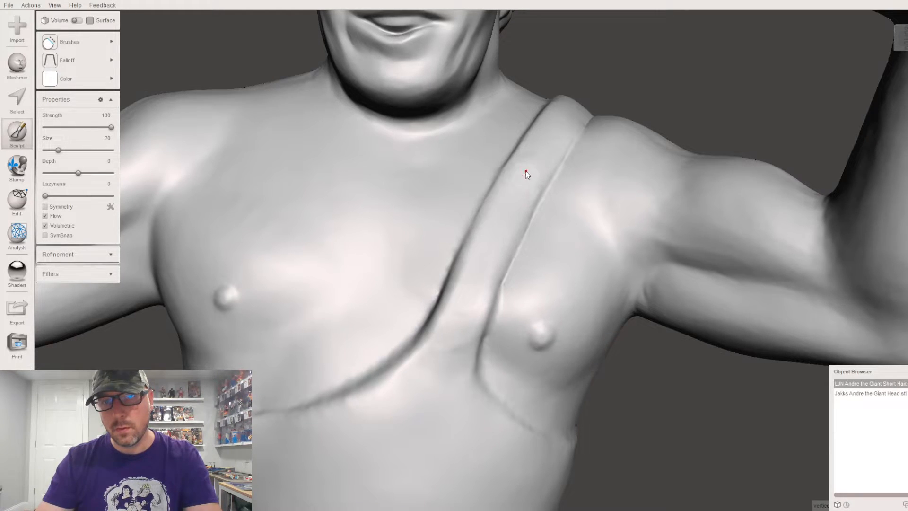
left_click_drag(463, 280, 433, 369)
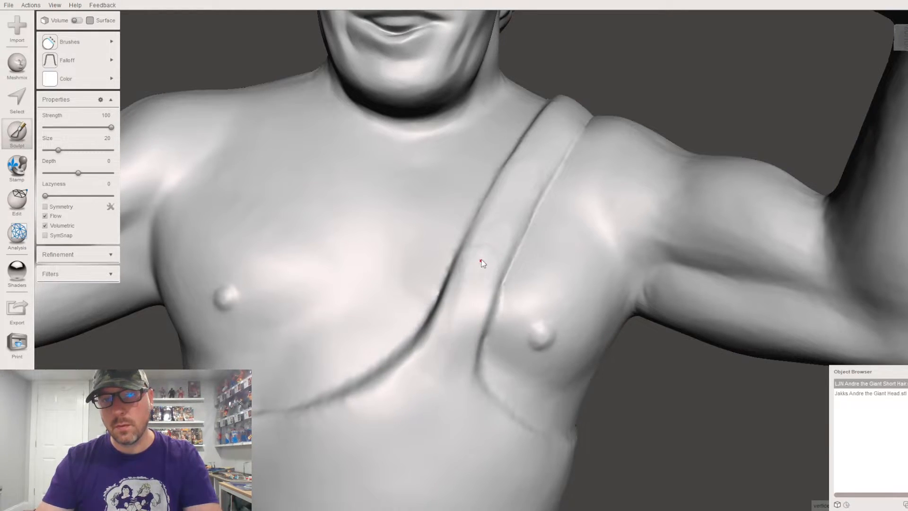
Switch to the ShrinkSmooth brush and smooth the strap's base on the chest beside the left nipple
scroll(450, 391, "down", 3)
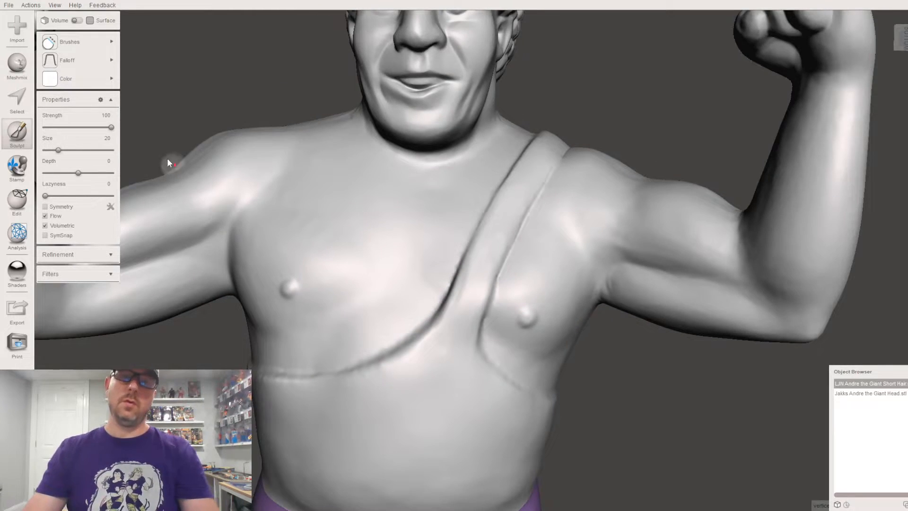
left_click(71, 42)
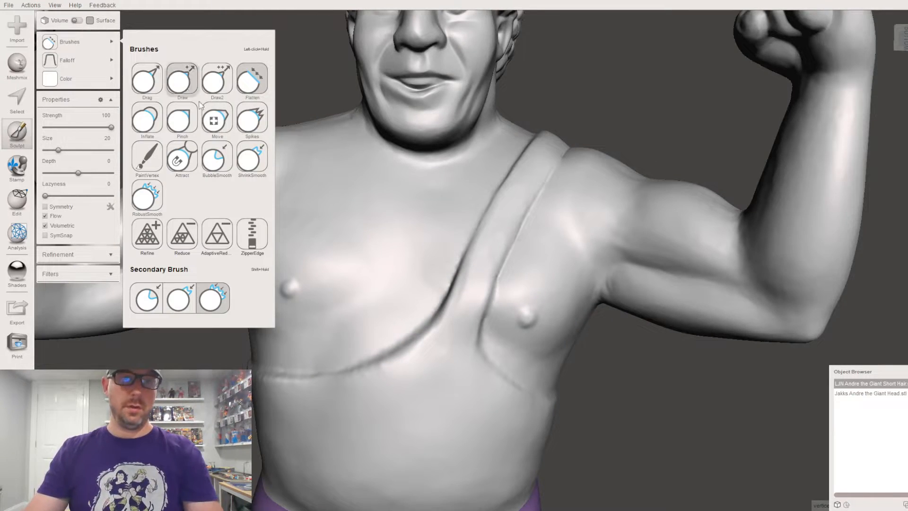
left_click(252, 158)
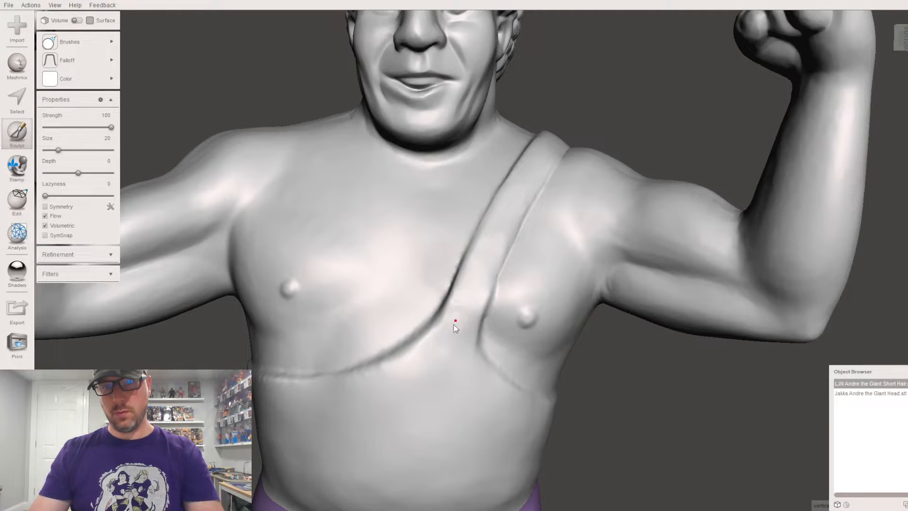
Smooth the singlet's edge below the strap on the left side of the back and increase the smoothing brush size to 31
scroll(475, 413, "down", 5)
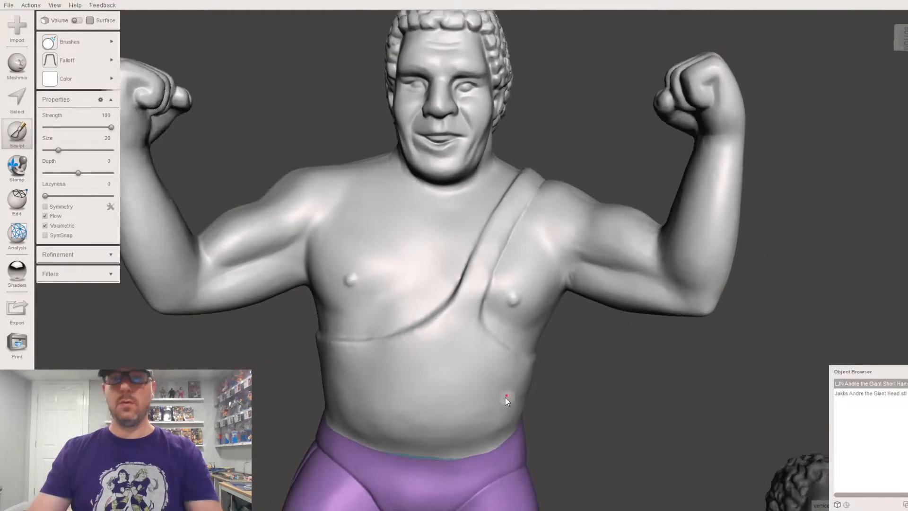
right_click_drag(524, 405, 518, 368)
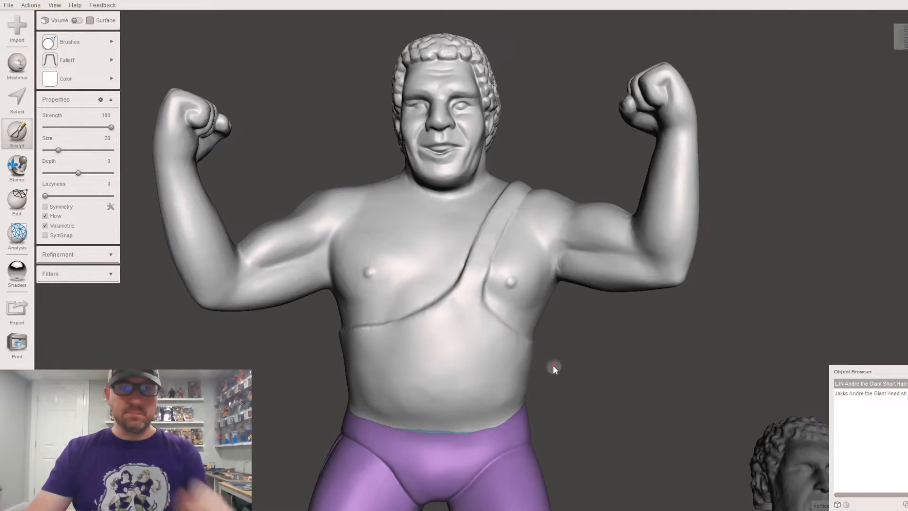
scroll(553, 367, "down", 5)
middle_click_drag(556, 373, 549, 300)
right_click_drag(631, 350, 491, 384)
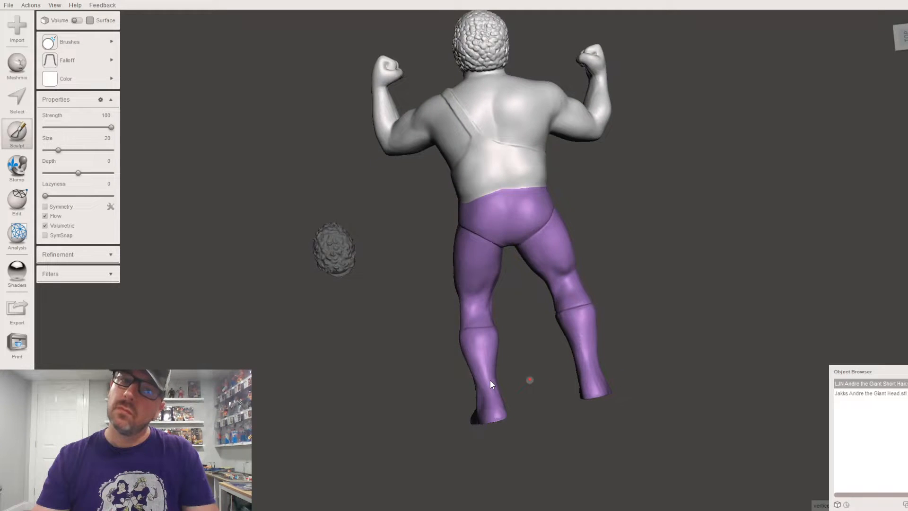
scroll(640, 284, "up", 5)
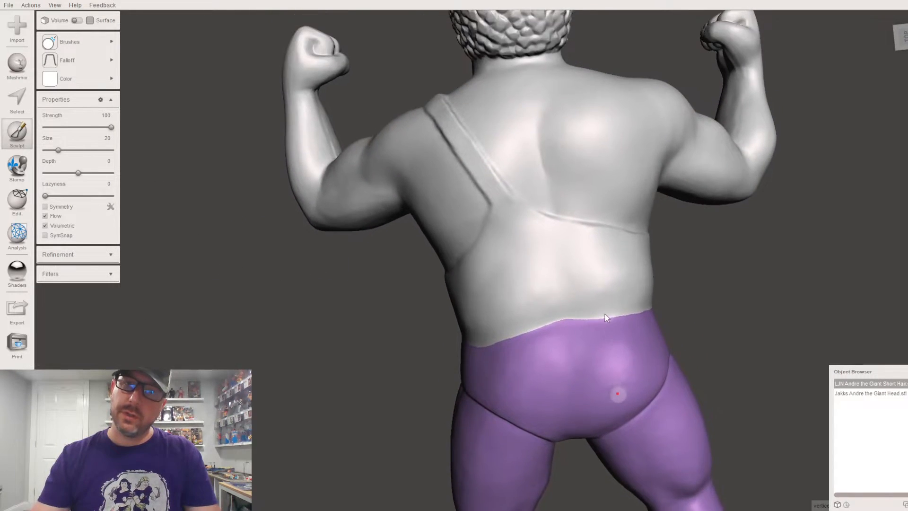
scroll(607, 316, "up", 4)
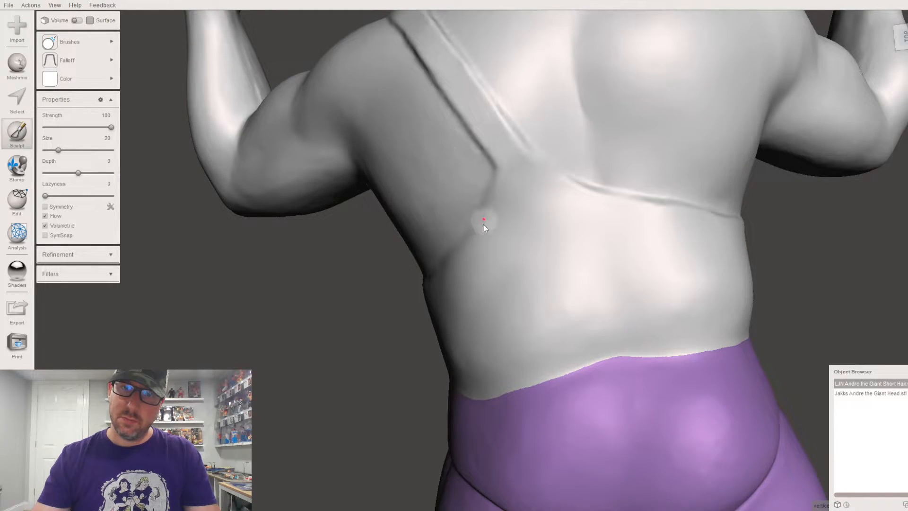
mouse_move(57, 61)
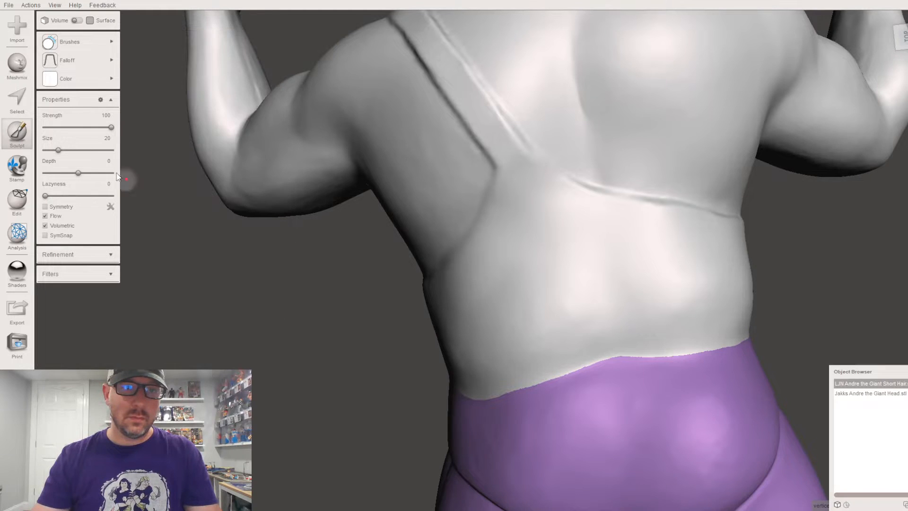
left_click_drag(57, 150, 66, 150)
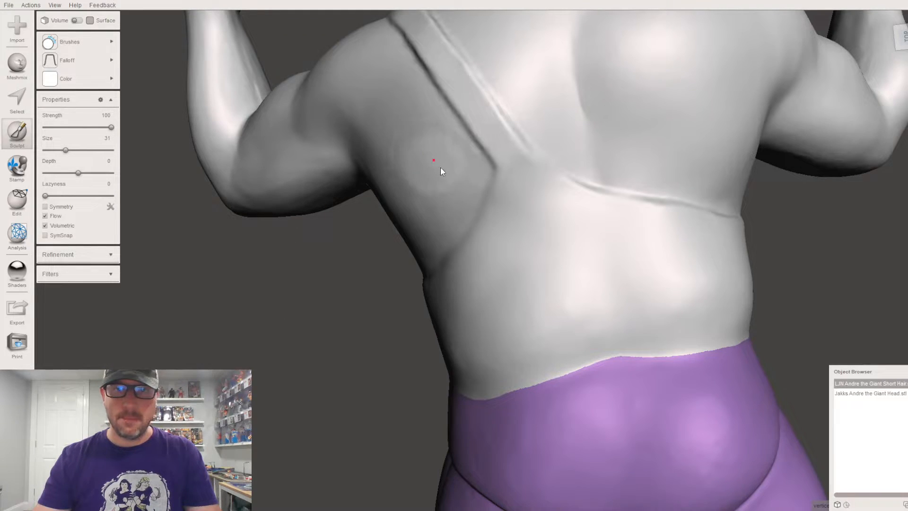
Examine the whole figure from the front, checking the singlet, waist, legs and boots
mouse_move(442, 175)
right_mouse_down()
mouse_move(481, 185)
mouse_move(439, 229)
mouse_move(453, 37)
mouse_move(423, 146)
mouse_move(457, 158)
mouse_move(437, 185)
right_mouse_up()
scroll(679, 343, "down", 6)
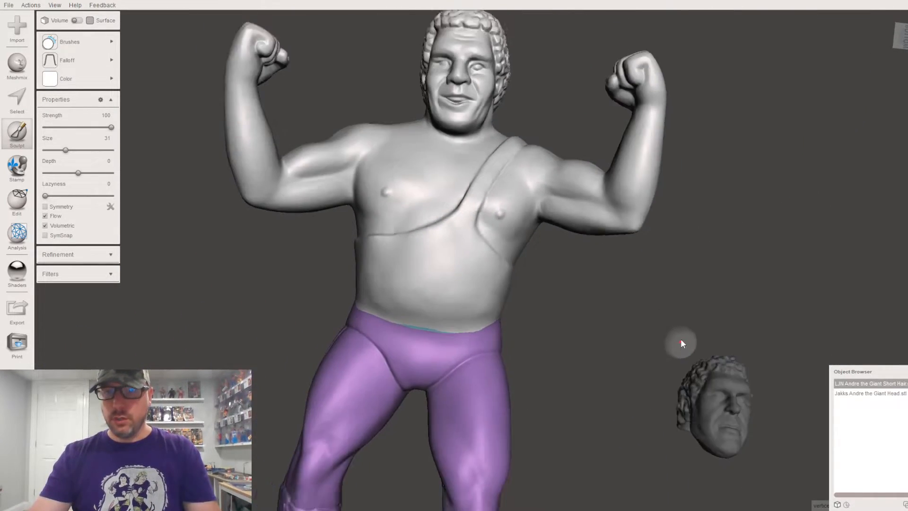
scroll(671, 373, "down", 8)
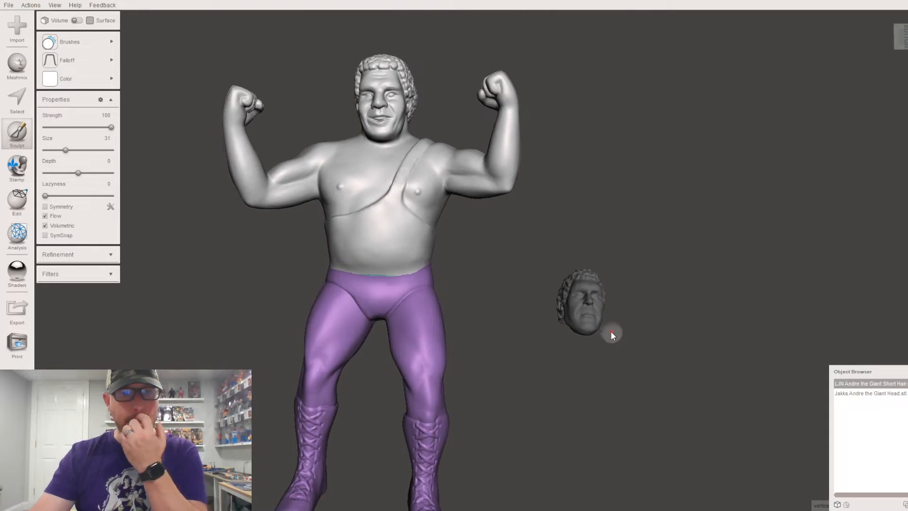
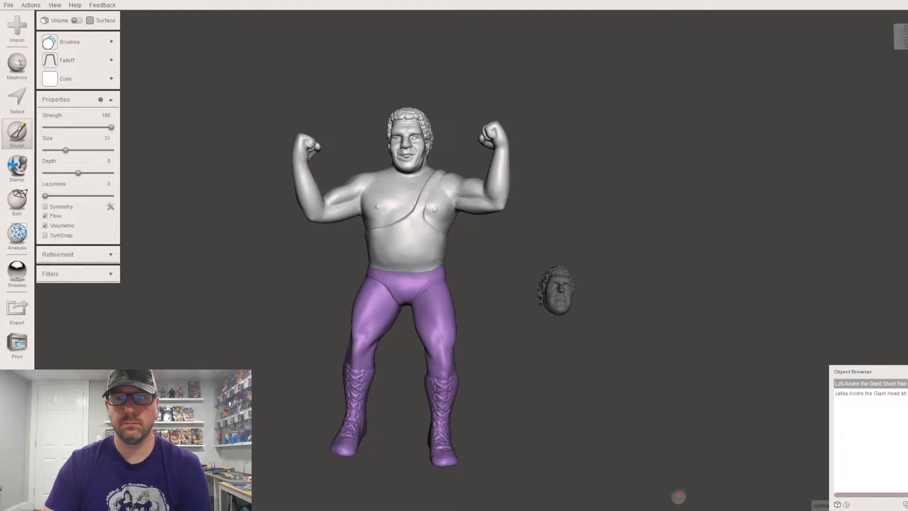
right_click_drag(482, 384, 479, 449)
scroll(454, 364, "up", 5)
right_click_drag(429, 306, 410, 189)
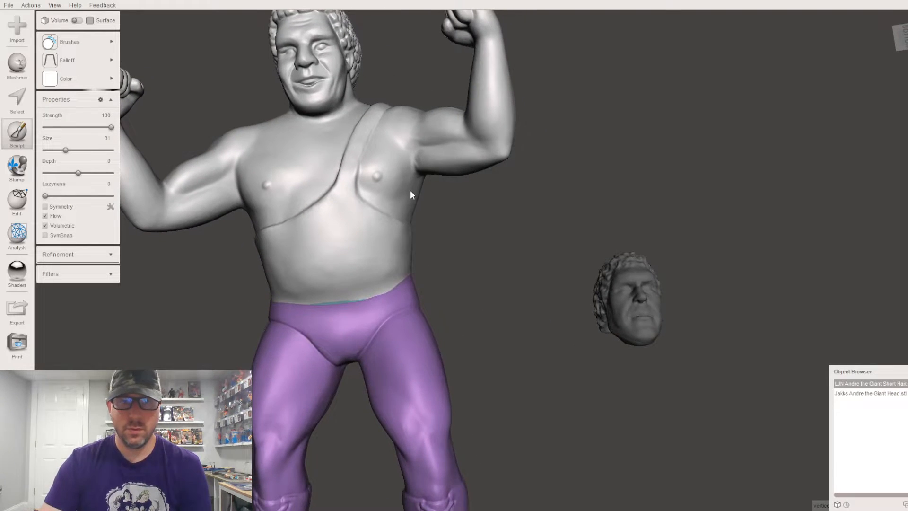
right_click_drag(349, 347, 442, 327)
scroll(443, 326, "down", 5)
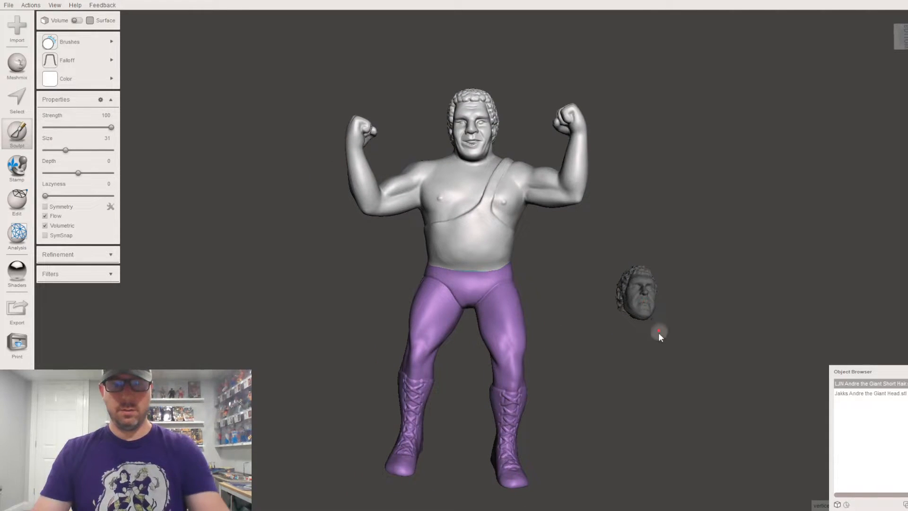
Select the Jakks Andre the Giant head and move it onto the figure's head with Transform
left_click(862, 395)
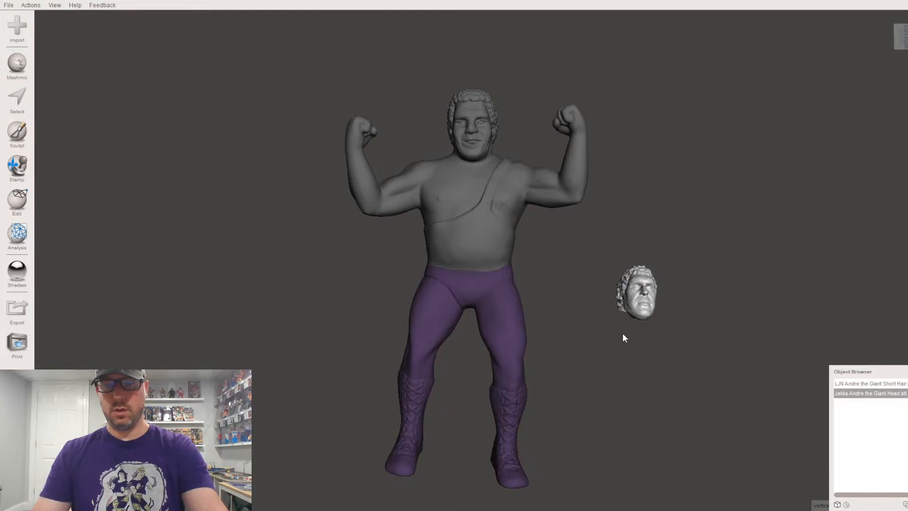
key("t")
right_click_drag(682, 286, 542, 261)
left_click_drag(541, 261, 434, 280)
right_click_drag(434, 280, 541, 79)
left_click_drag(658, 196, 466, 99)
right_click_drag(466, 99, 363, 300)
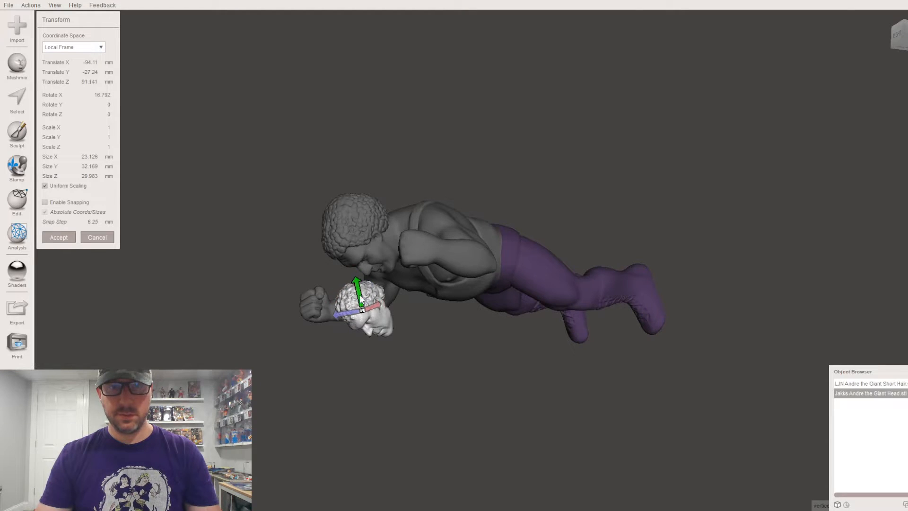
left_click_drag(360, 303, 357, 237)
right_click_drag(357, 238, 450, 177)
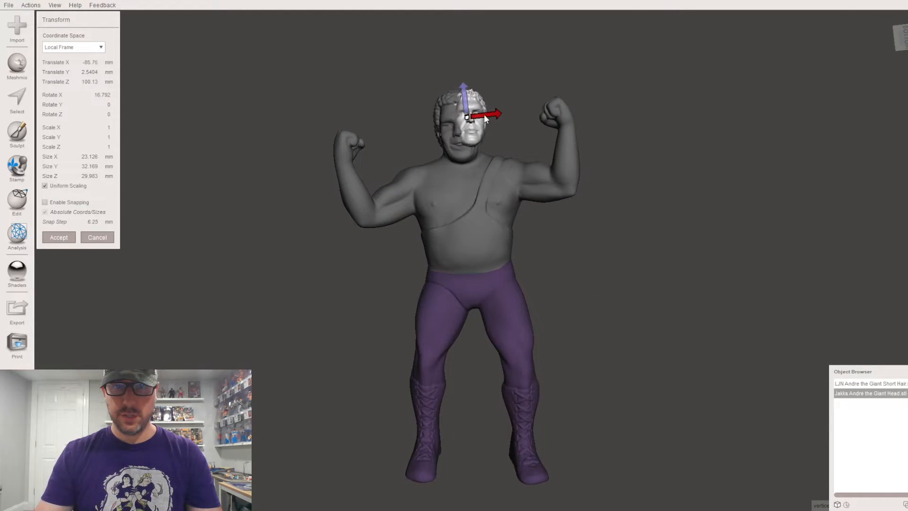
Scale the Jakks head uniformly to about 1.245 and rotate it to follow the angle of the figure's head
left_click_drag(461, 112, 479, 120)
right_click_drag(479, 120, 486, 165)
left_click_drag(488, 172, 490, 171)
right_click_drag(493, 196, 469, 118)
mouse_move(469, 125)
left_mouse_down()
mouse_move(476, 99)
mouse_move(497, 115)
mouse_move(466, 122)
left_mouse_up()
right_click_drag(499, 146, 384, 236)
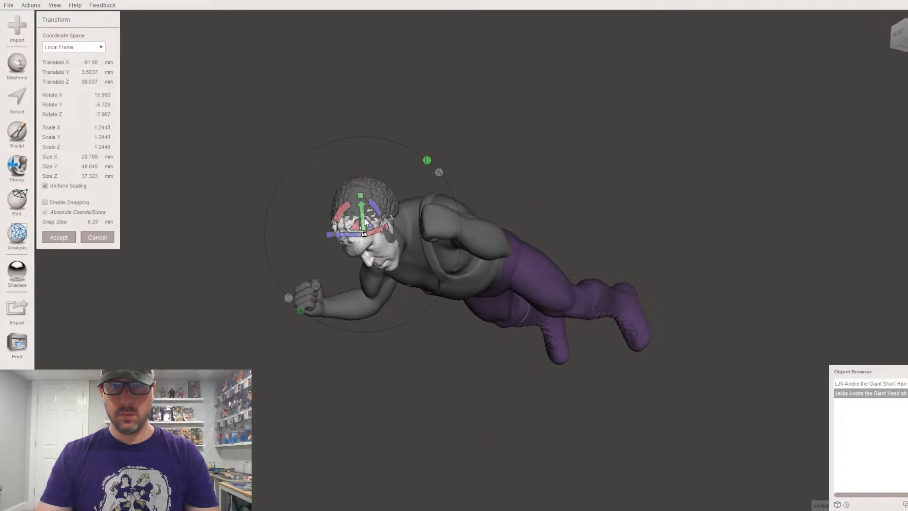
Reposition the Jakks head on the neck, tilt it to about 23.8° around X, and scale it uniformly to about 1.269
left_click_drag(364, 221, 364, 206)
right_click_drag(367, 207, 447, 140)
left_click_drag(462, 122, 461, 120)
right_click_drag(522, 137, 422, 274)
left_click_drag(314, 242, 312, 247)
right_click_drag(397, 222, 498, 83)
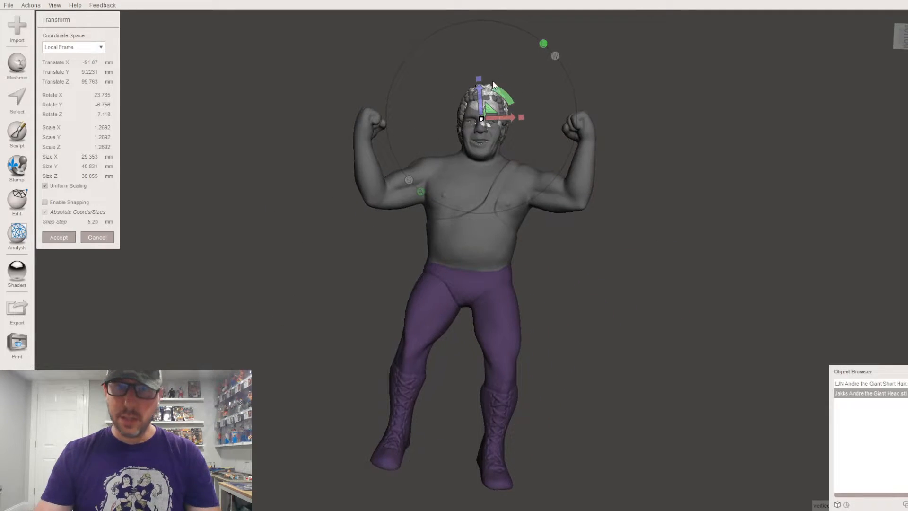
scroll(498, 83, "up", 2)
left_click_drag(479, 80, 500, 101)
right_click_drag(500, 101, 506, 149)
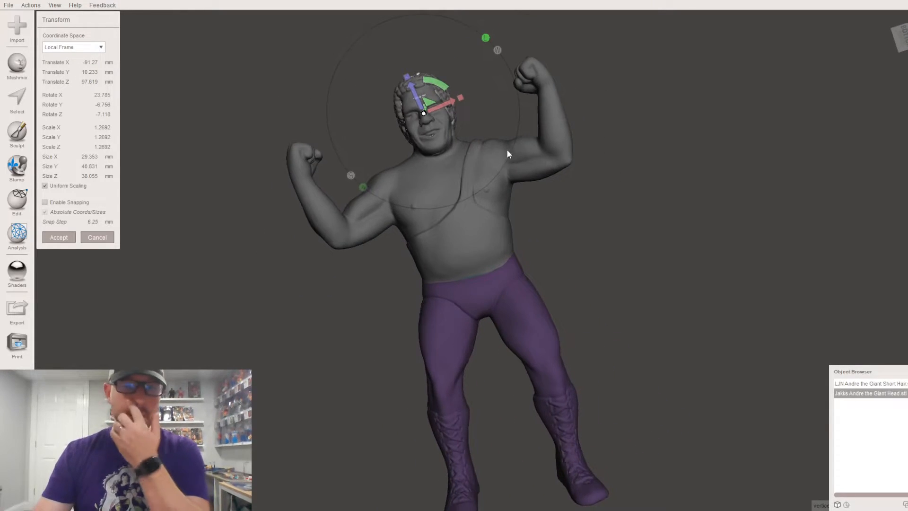
right_click_drag(535, 180, 438, 322)
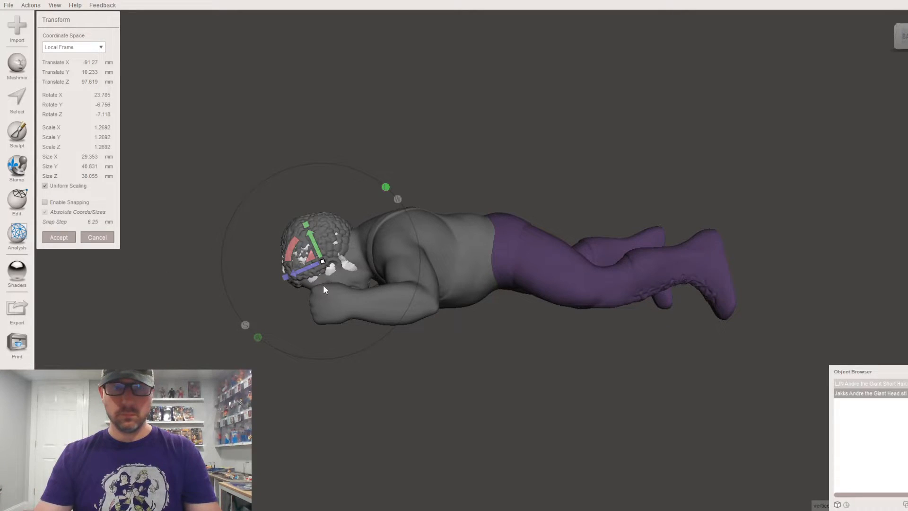
Select the LJN figure and lasso-select its original head, neck and the upper chest around the collar
left_click(352, 298)
right_click_drag(303, 319, 475, 144)
scroll(634, 322, "up", 6)
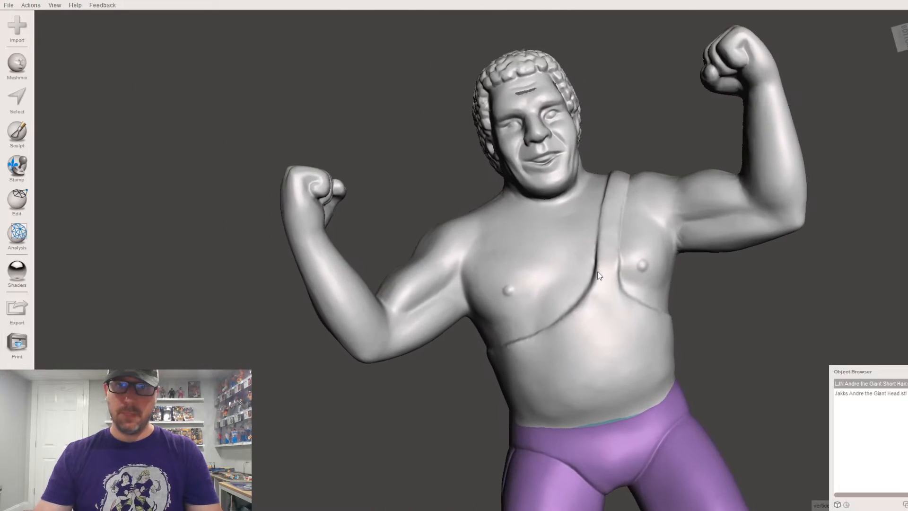
scroll(597, 276, "down", 4)
right_click_drag(626, 250, 764, 380)
right_click_drag(536, 327, 439, 313)
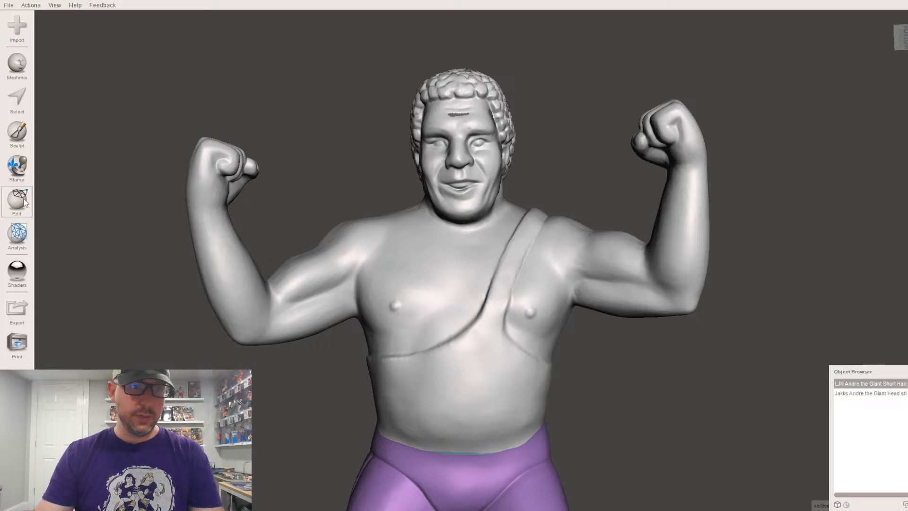
left_click(17, 100)
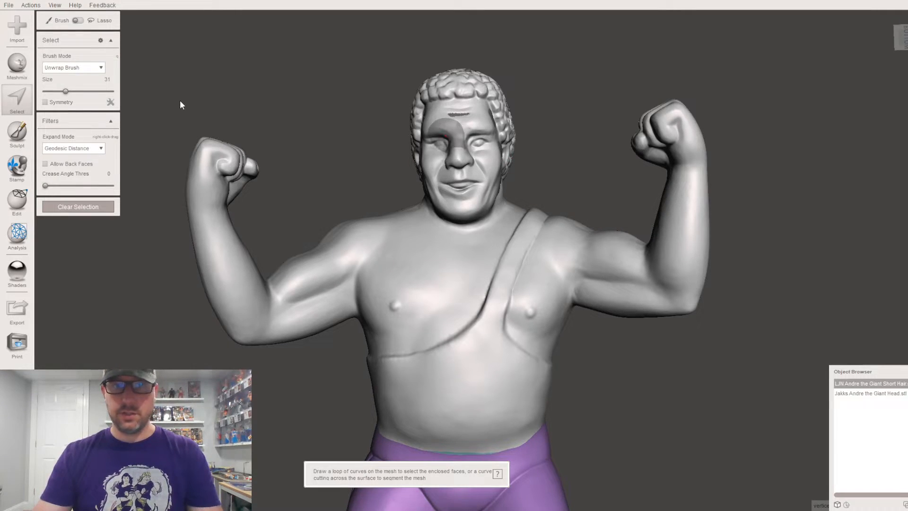
left_click_drag(537, 191, 533, 84)
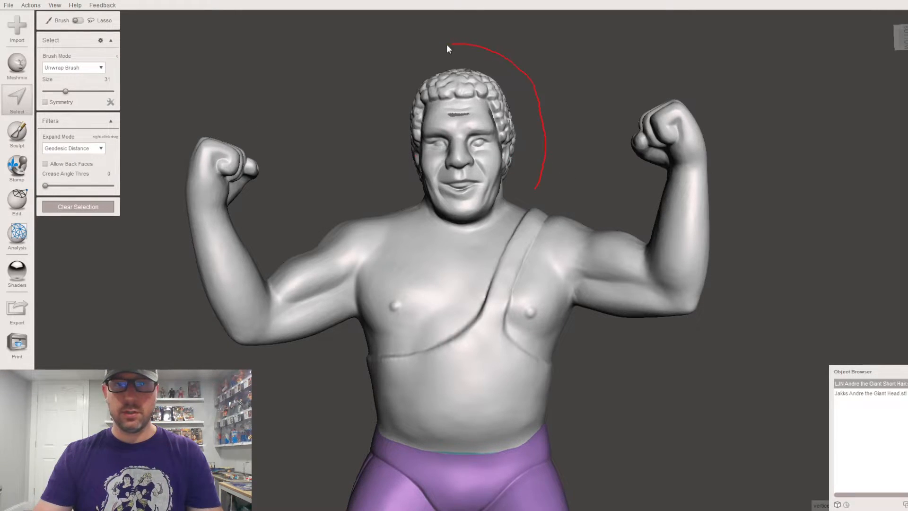
left_click_drag(393, 218, 467, 277)
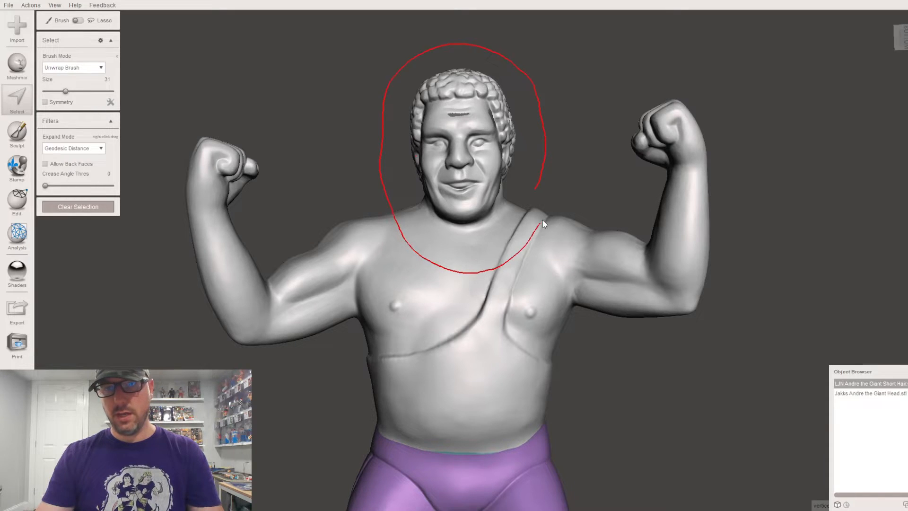
left_click_drag(520, 204, 517, 203)
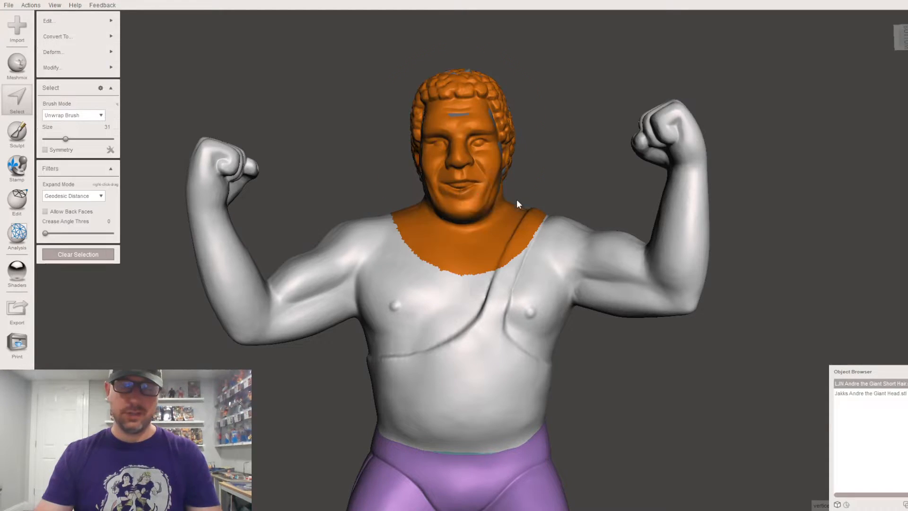
mouse_move(466, 219)
right_mouse_down()
mouse_move(371, 279)
mouse_move(435, 389)
mouse_move(482, 348)
mouse_move(327, 181)
right_mouse_up()
Start a Plane Cut on the selection with a slanted cut line running from the back of the head to the jaw
left_click(69, 20)
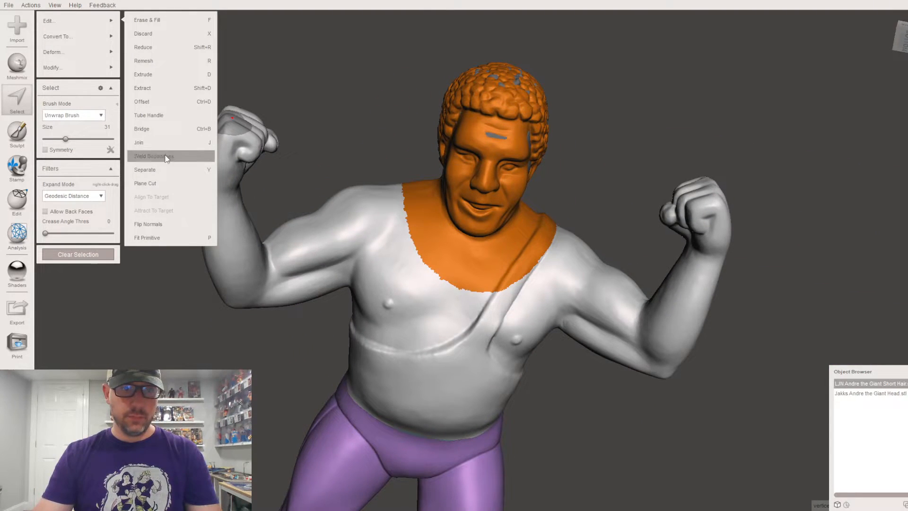
right_click_drag(520, 225, 546, 238)
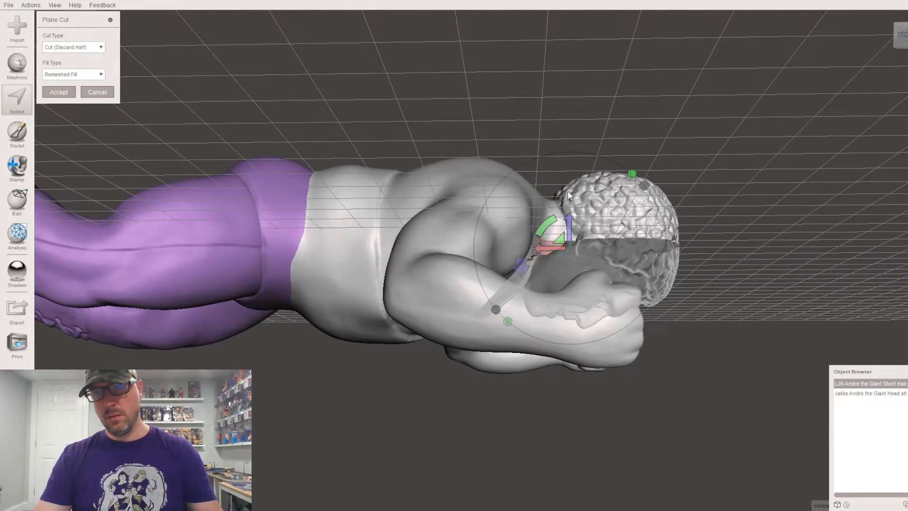
right_click_drag(568, 177, 312, 222)
left_click_drag(385, 180, 442, 305)
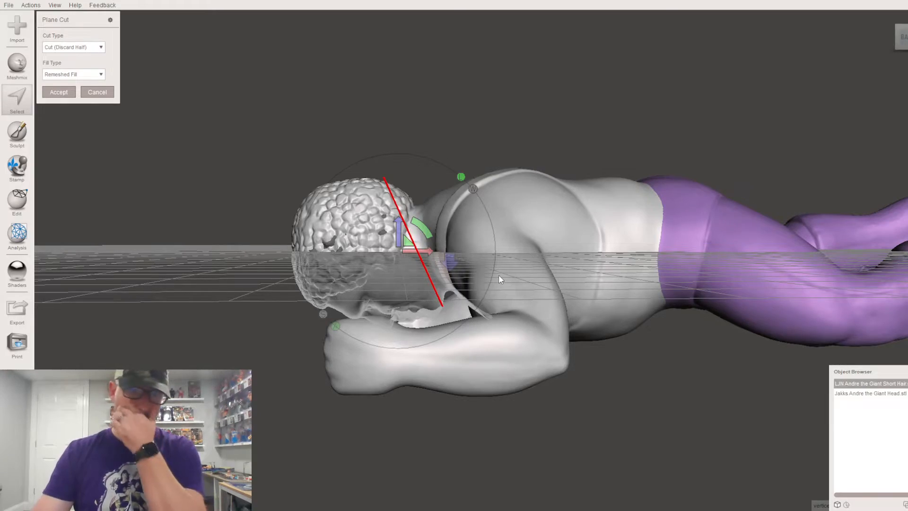
mouse_move(475, 313)
right_mouse_down()
mouse_move(524, 186)
mouse_move(606, 92)
mouse_move(598, 113)
right_mouse_up()
left_click(538, 177)
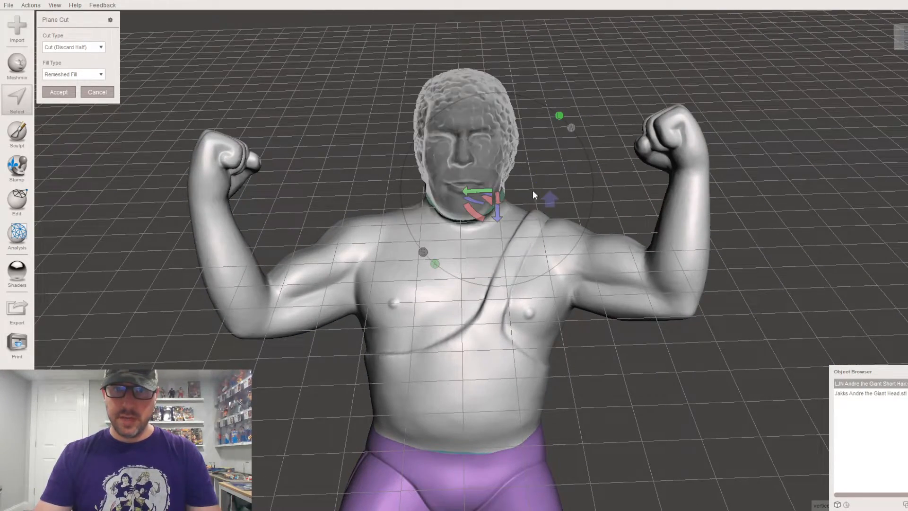
Shift the cut plane up toward the face and accept the cut, discarding the front of the original head with Remeshed Fill
right_click_drag(506, 225, 394, 351)
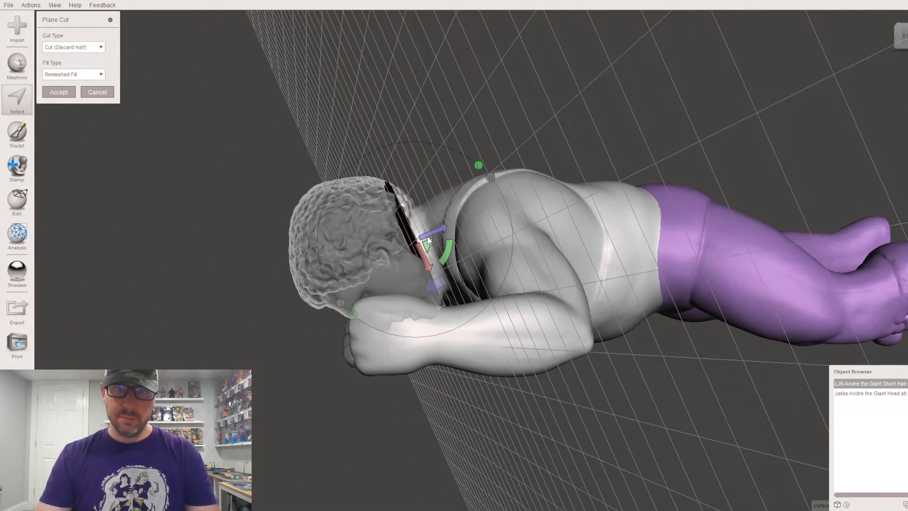
left_click_drag(433, 234, 406, 250)
right_click_drag(406, 250, 363, 76)
right_click_drag(518, 222, 639, 310)
scroll(639, 311, "up", 5)
right_click_drag(584, 248, 476, 244)
scroll(329, 200, "down", 6)
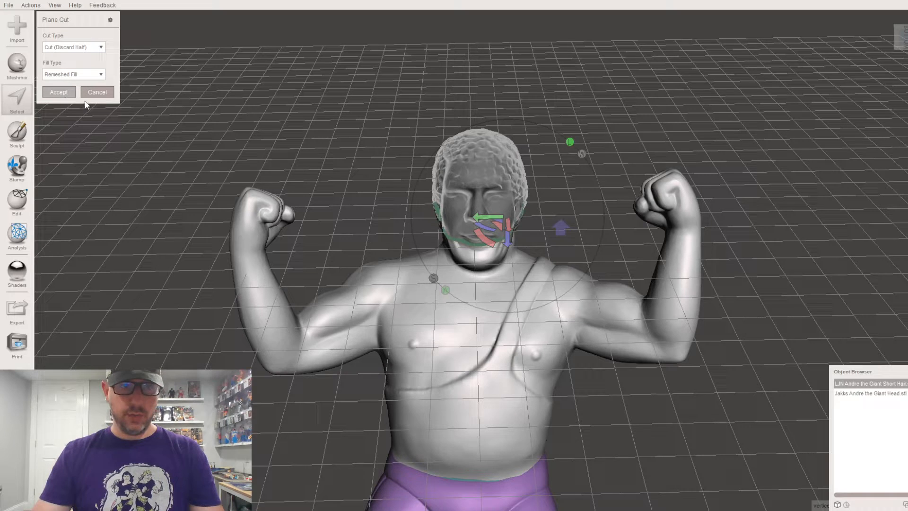
key("Return")
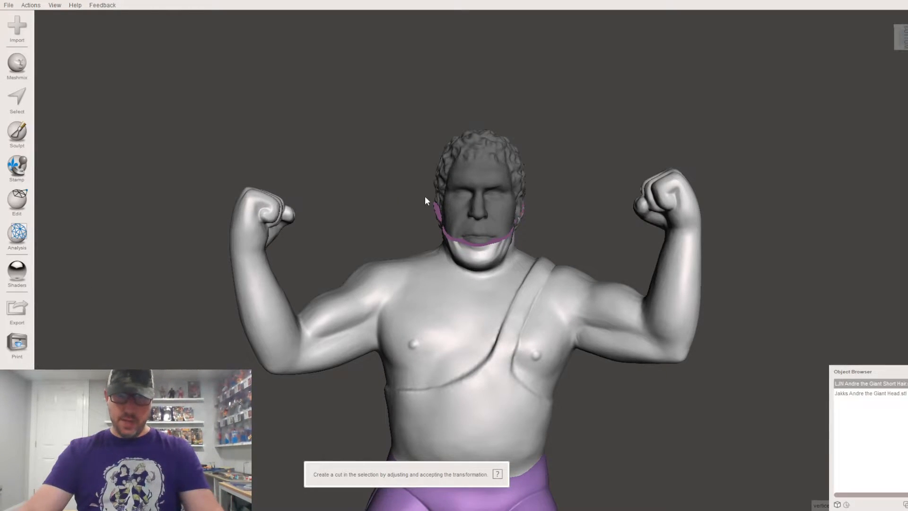
Select the Jakks head and enlarge it uniformly by a factor of 1.018 with Transform
scroll(473, 227, "up", 3)
right_click_drag(501, 243, 597, 228)
scroll(610, 236, "down", 5)
middle_click_drag(651, 307, 663, 226)
right_click_drag(663, 226, 661, 248)
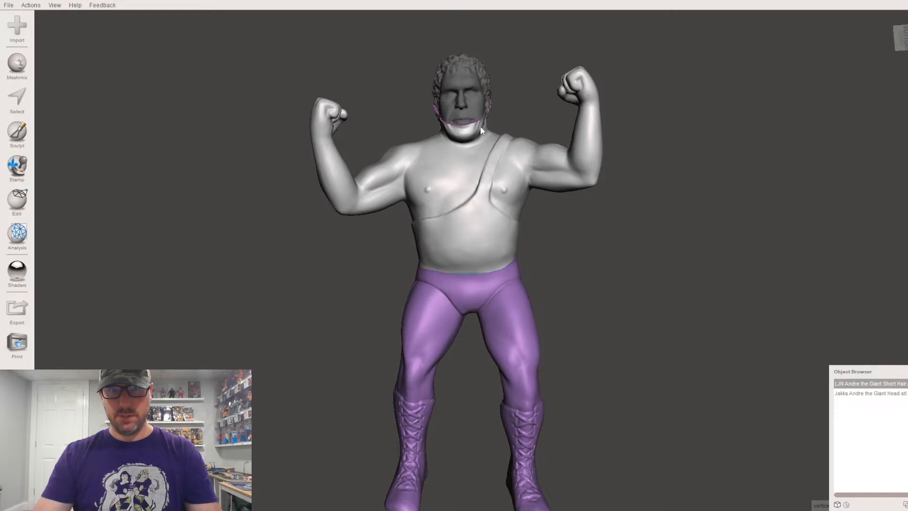
left_click(472, 109)
key("t")
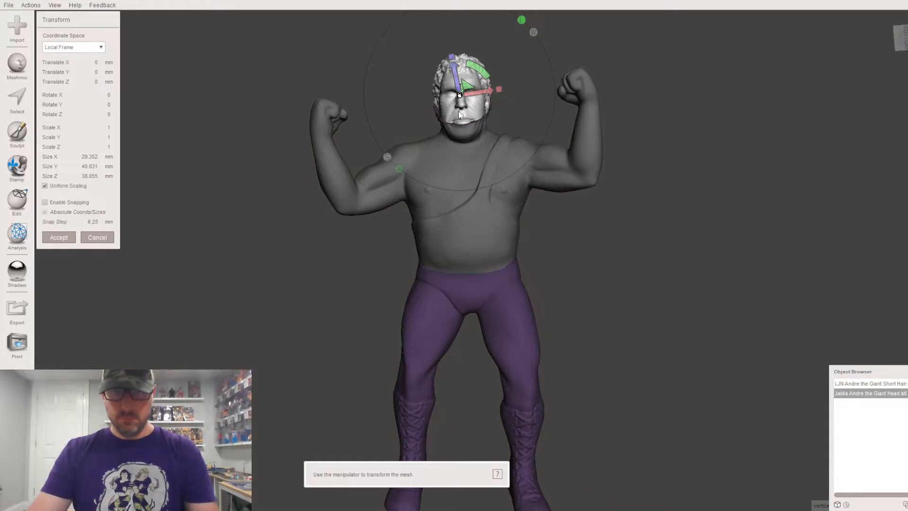
left_click_drag(460, 97, 460, 96)
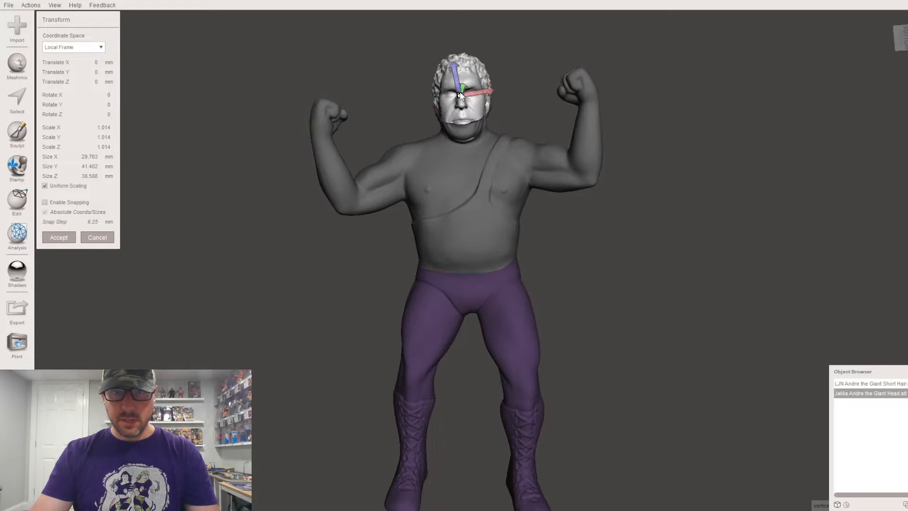
left_click_drag(460, 96, 460, 96)
scroll(487, 220, "up", 5)
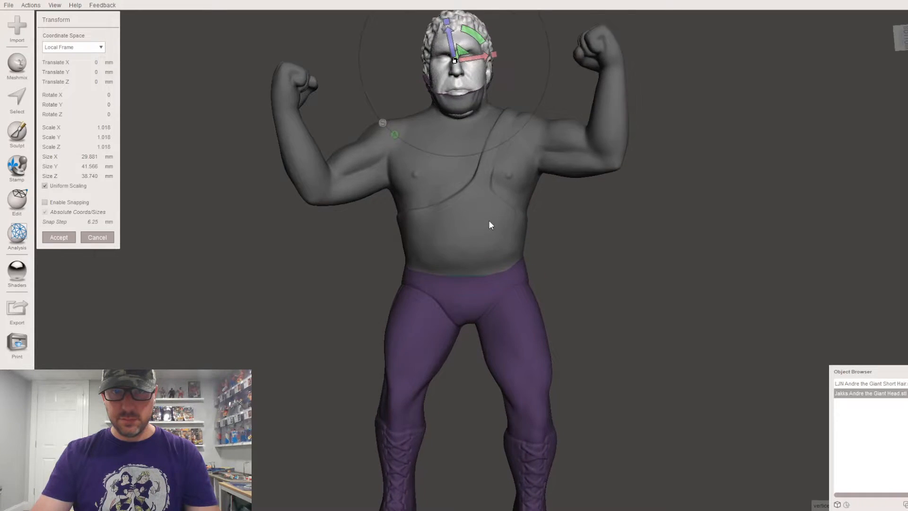
right_click_drag(515, 248, 553, 144)
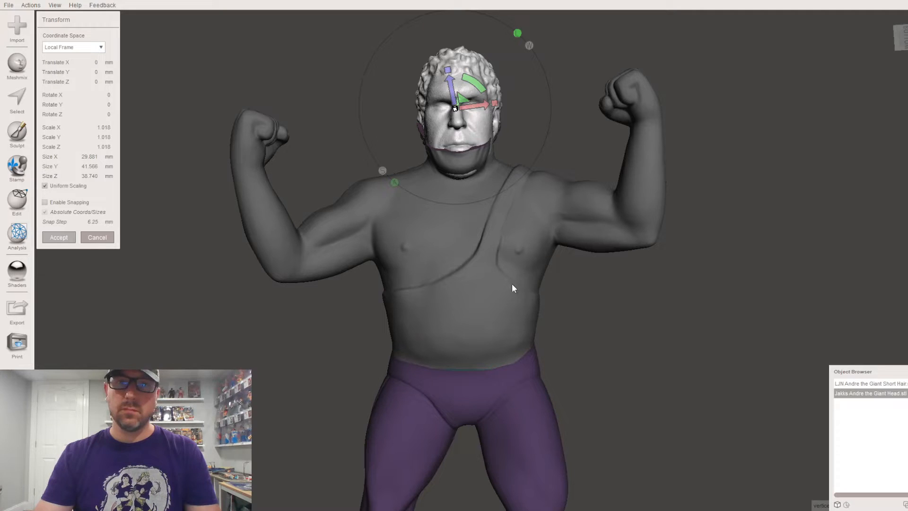
key("Return")
Select the LJN figure and smooth the leftover hair and neck on the figure's left side with the ShrinkSmooth brush
scroll(514, 283, "up", 5)
scroll(509, 284, "down", 8)
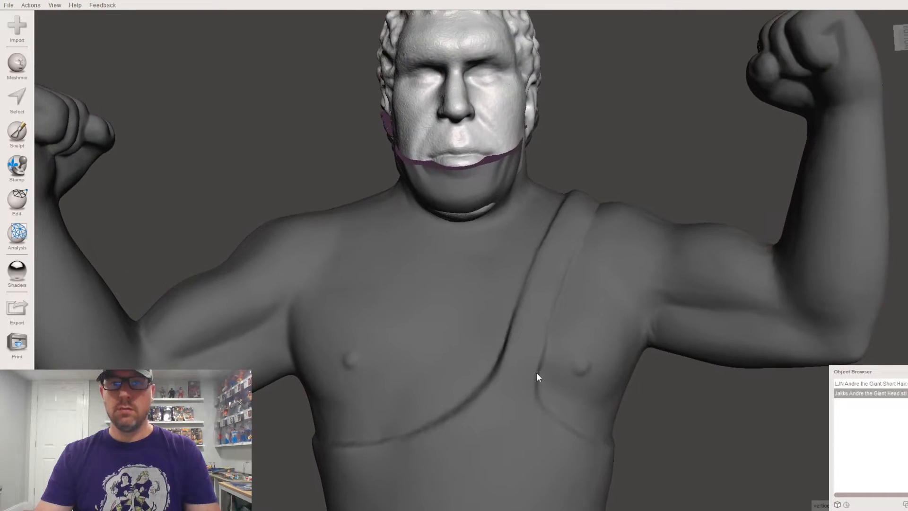
right_click_drag(574, 270, 445, 416)
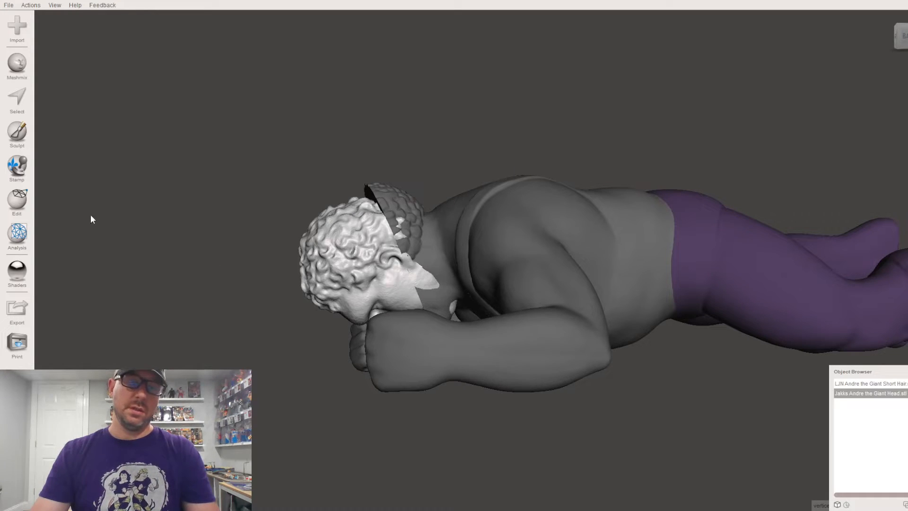
left_click(468, 306)
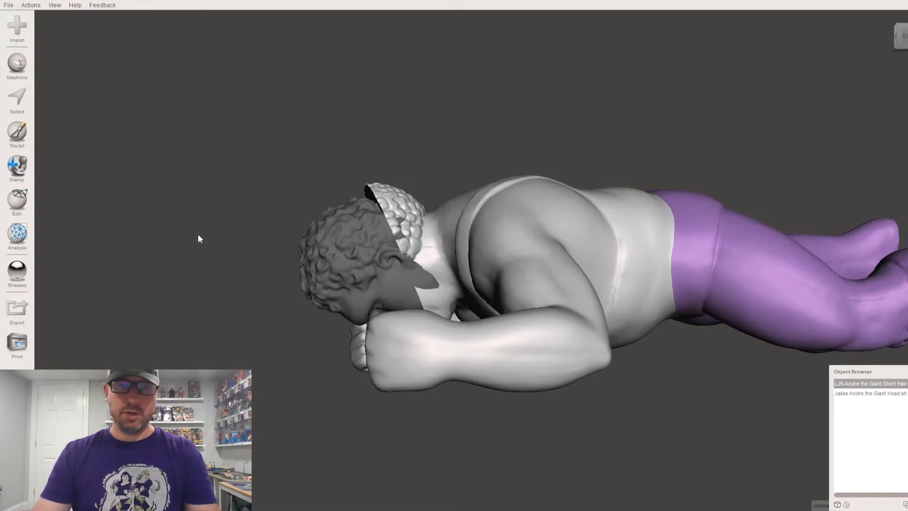
left_click(29, 142)
left_click(67, 42)
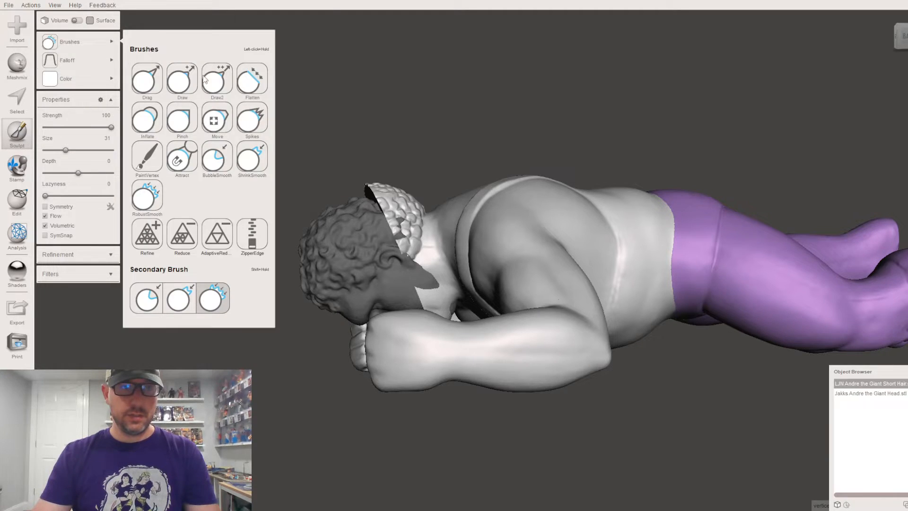
left_click(252, 158)
scroll(396, 250, "up", 3)
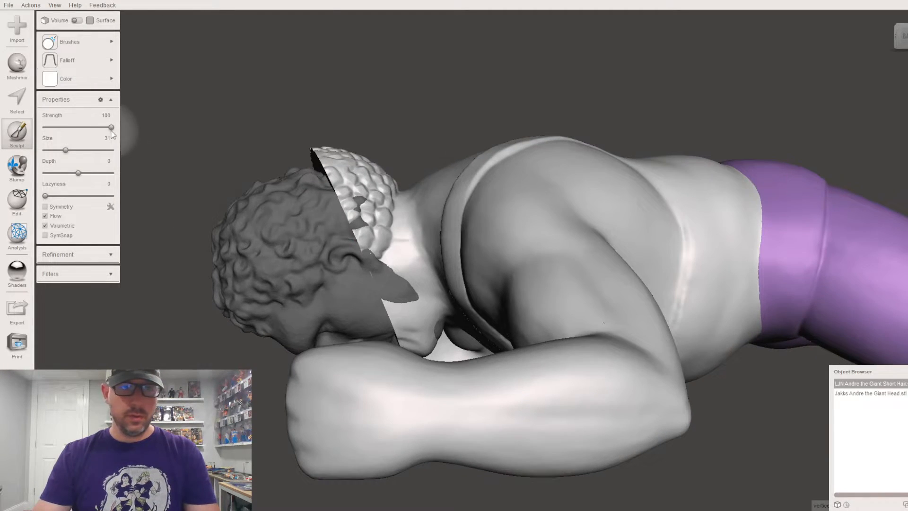
mouse_move(330, 229)
left_mouse_down()
mouse_move(365, 250)
mouse_move(364, 237)
mouse_move(386, 267)
mouse_move(379, 241)
left_mouse_up()
left_click_drag(363, 204, 382, 211)
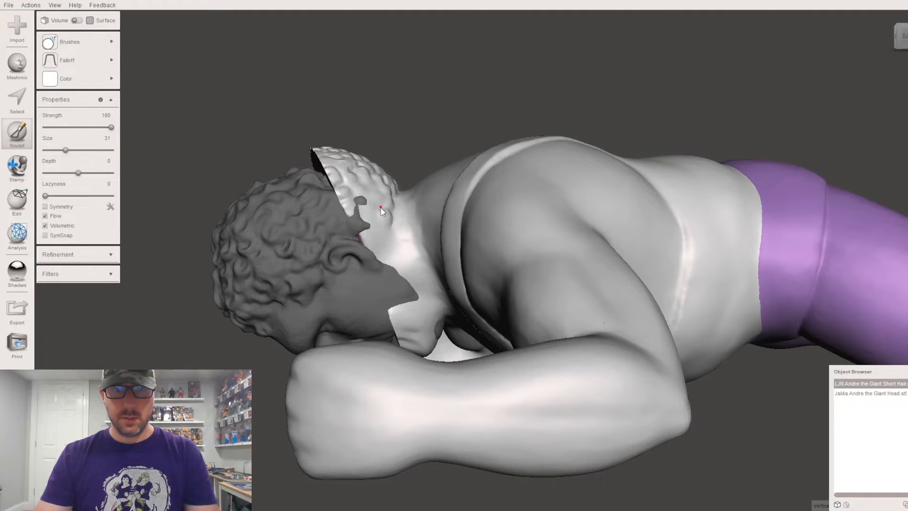
mouse_move(394, 180)
left_mouse_down()
mouse_move(321, 142)
mouse_move(327, 175)
mouse_move(347, 189)
mouse_move(376, 255)
mouse_move(407, 288)
mouse_move(403, 231)
mouse_move(408, 313)
left_mouse_up()
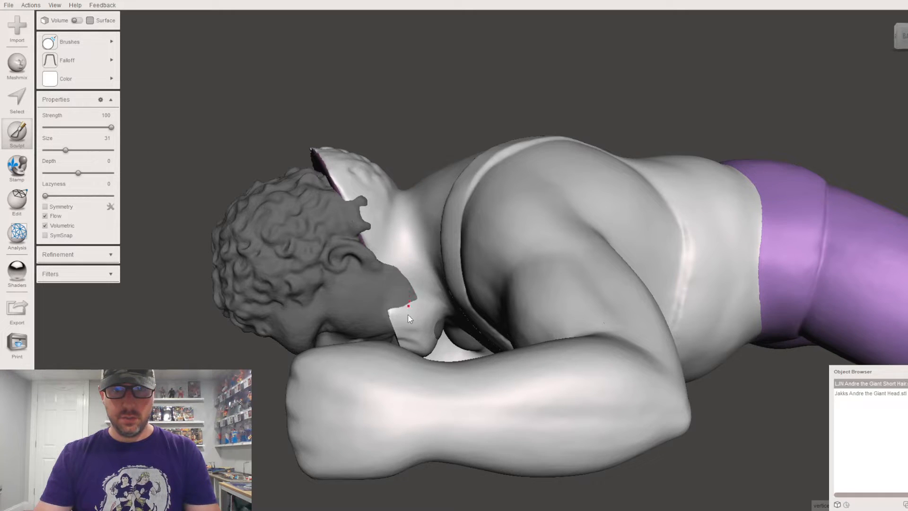
Shrink the original jaw and chin with the smoothing brush so they sink beneath the Jakks face
right_click_drag(402, 314, 378, 160)
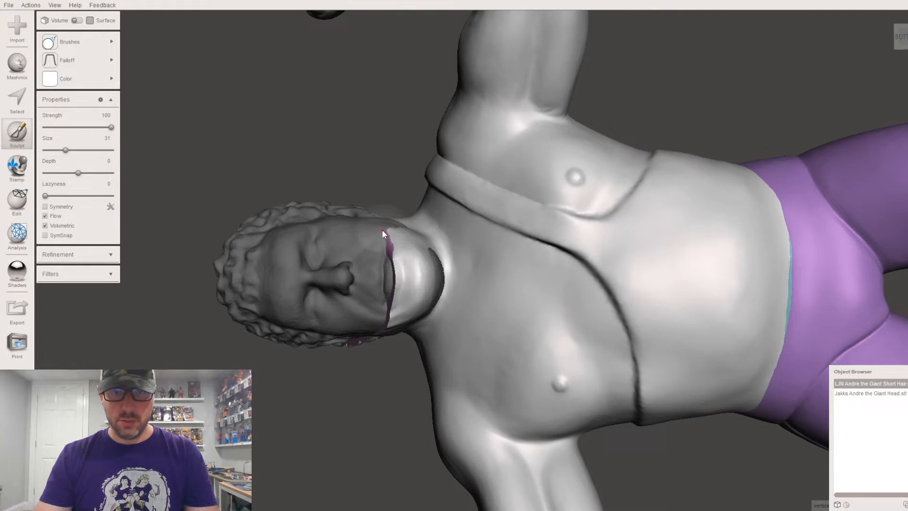
left_click_drag(398, 251, 405, 232)
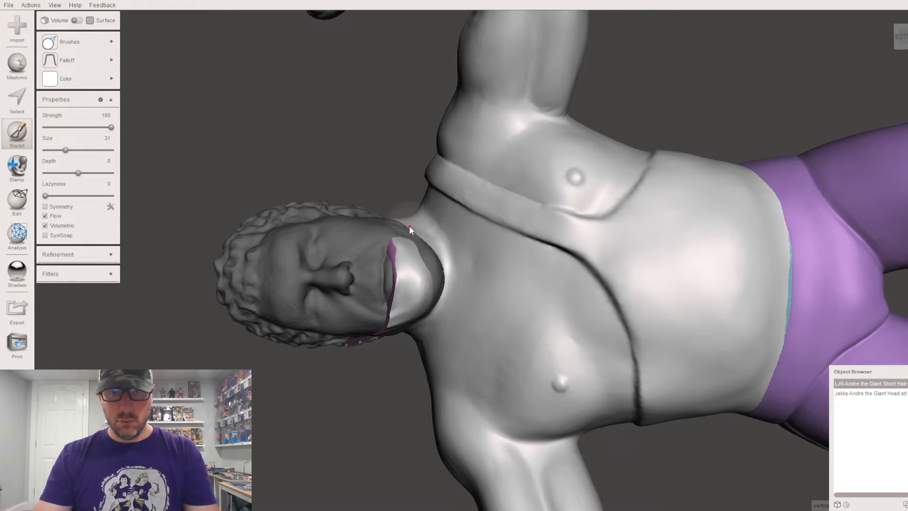
mouse_move(437, 289)
left_mouse_down()
mouse_move(416, 316)
mouse_move(387, 326)
mouse_move(399, 245)
mouse_move(398, 255)
left_mouse_up()
right_click_drag(399, 282, 581, 259)
mouse_move(552, 259)
left_mouse_down()
mouse_move(617, 217)
mouse_move(563, 329)
left_mouse_up()
right_click_drag(554, 304, 441, 215)
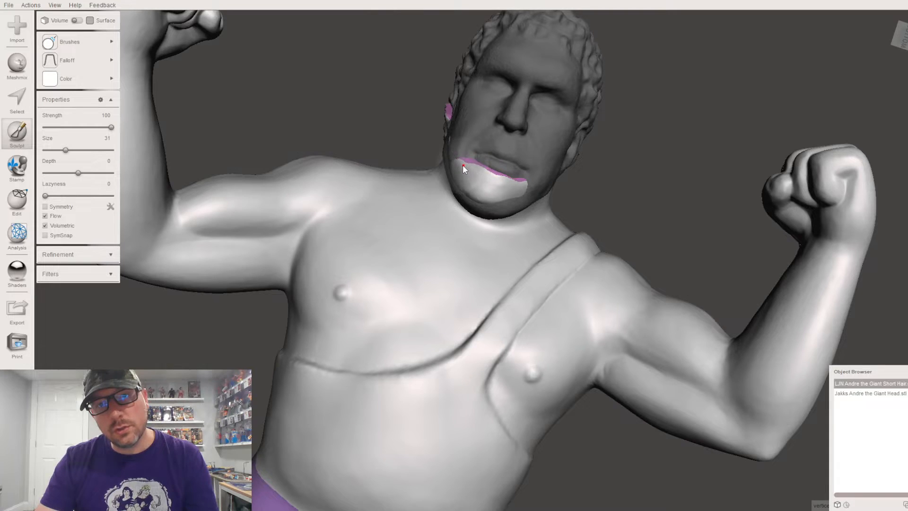
mouse_move(471, 181)
left_mouse_down()
mouse_move(523, 183)
mouse_move(471, 186)
left_mouse_up()
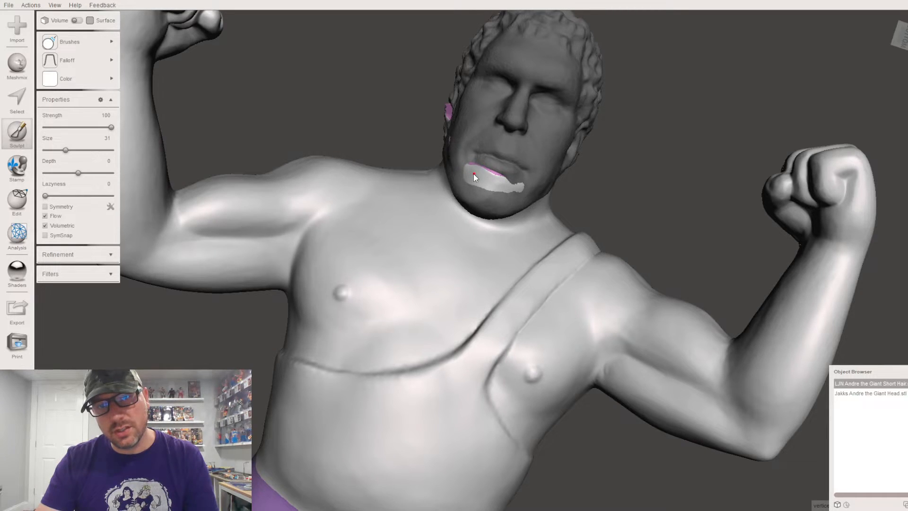
left_click_drag(475, 172, 498, 182)
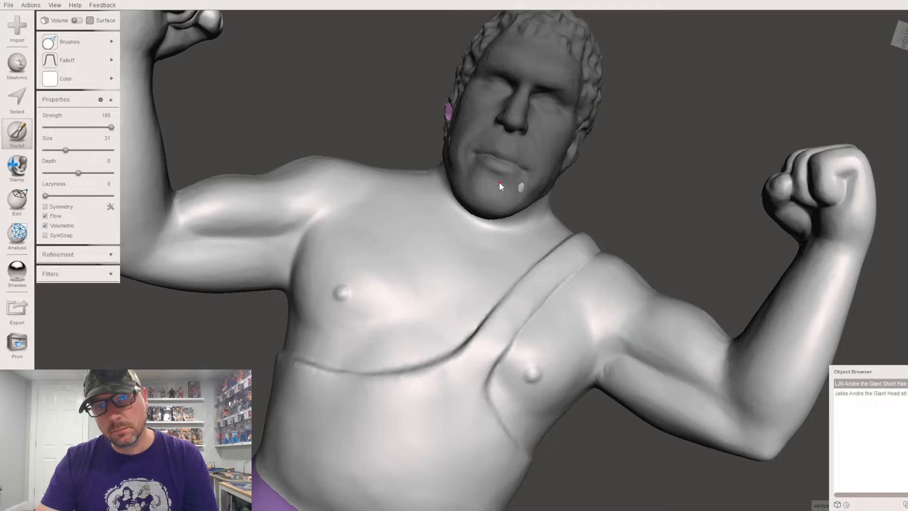
Smooth away the leftover original hair at the sides and back of the LJN figure's neck with the ShrinkSmooth brush
right_click_drag(523, 186, 527, 269)
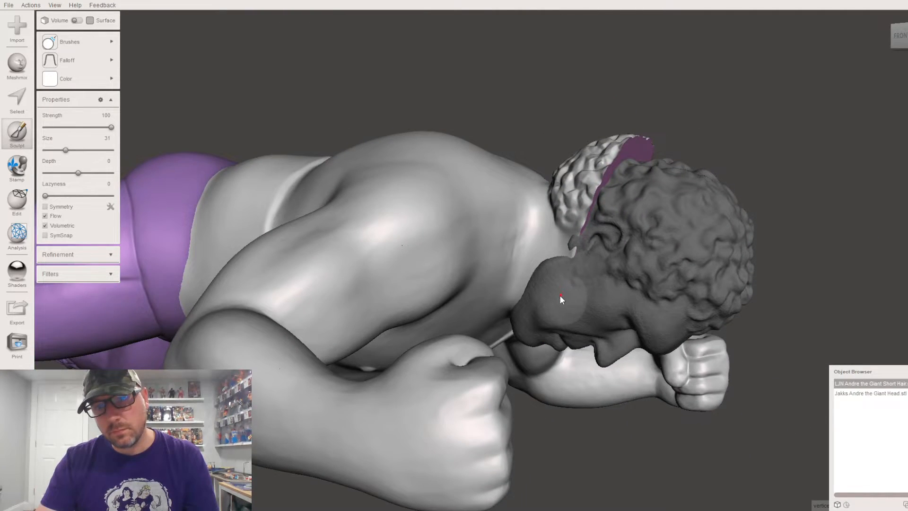
mouse_move(569, 256)
left_mouse_down()
mouse_move(573, 204)
mouse_move(583, 217)
mouse_move(598, 171)
mouse_move(554, 204)
mouse_move(554, 188)
left_mouse_up()
right_click_drag(553, 188, 575, 263)
mouse_move(567, 268)
left_mouse_down()
mouse_move(578, 331)
mouse_move(614, 319)
mouse_move(660, 269)
left_mouse_up()
right_click_drag(659, 266, 488, 404)
mouse_move(408, 412)
left_mouse_down()
mouse_move(486, 415)
mouse_move(540, 389)
left_mouse_up()
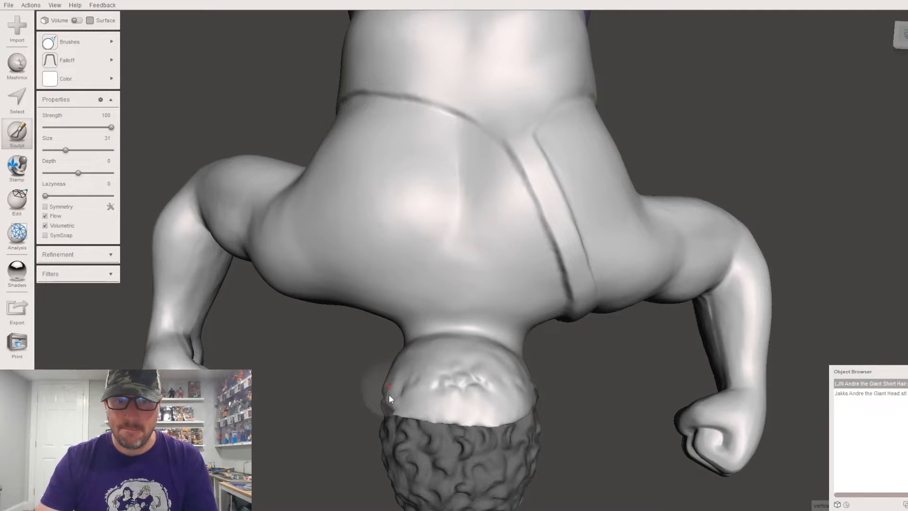
mouse_move(441, 395)
left_mouse_down()
mouse_move(470, 379)
mouse_move(503, 378)
mouse_move(509, 392)
mouse_move(434, 380)
left_mouse_up()
right_click_drag(381, 382, 335, 257)
right_click_drag(301, 149, 319, 168)
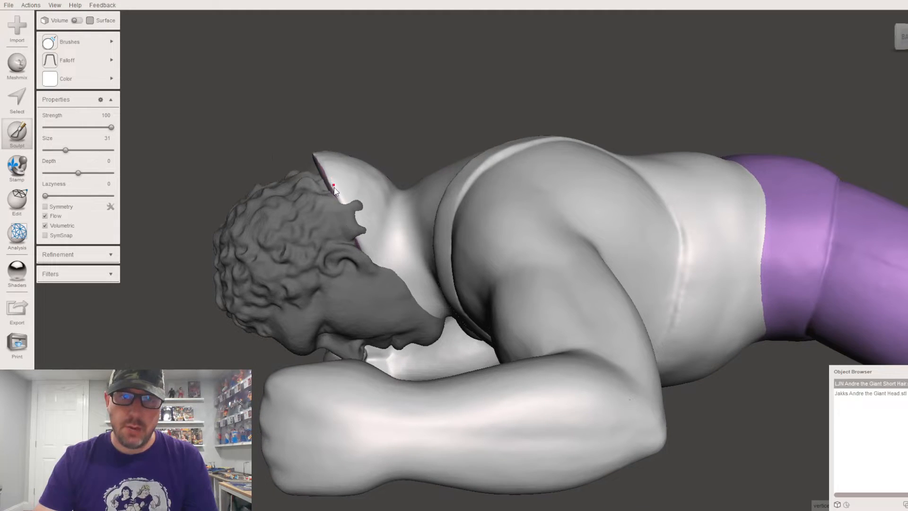
Push the remaining rim of the original head inward beneath the Jakks hair on both sides with the Move brush
left_click(86, 40)
left_click(217, 120)
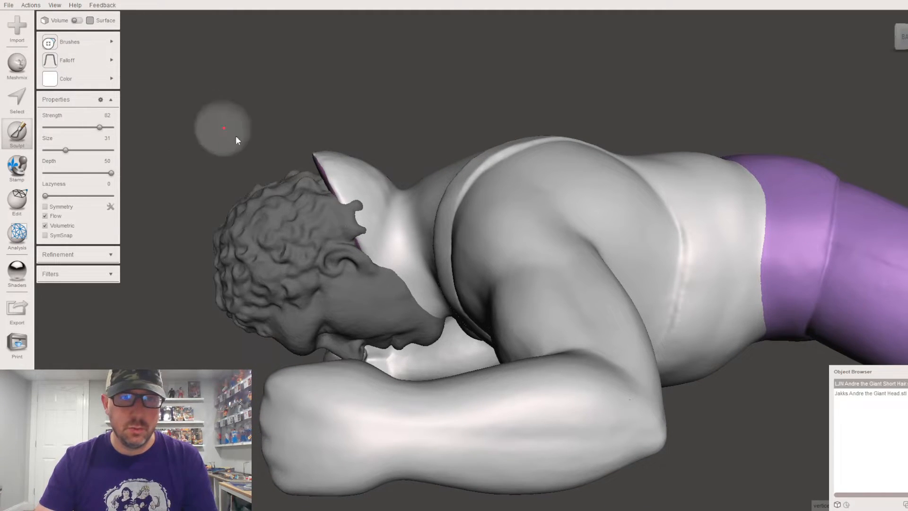
left_click_drag(347, 207, 363, 233)
mouse_move(365, 253)
right_mouse_down()
mouse_move(367, 180)
mouse_move(375, 256)
mouse_move(380, 189)
mouse_move(348, 206)
mouse_move(318, 178)
mouse_move(340, 205)
mouse_move(326, 205)
mouse_move(337, 224)
right_mouse_up()
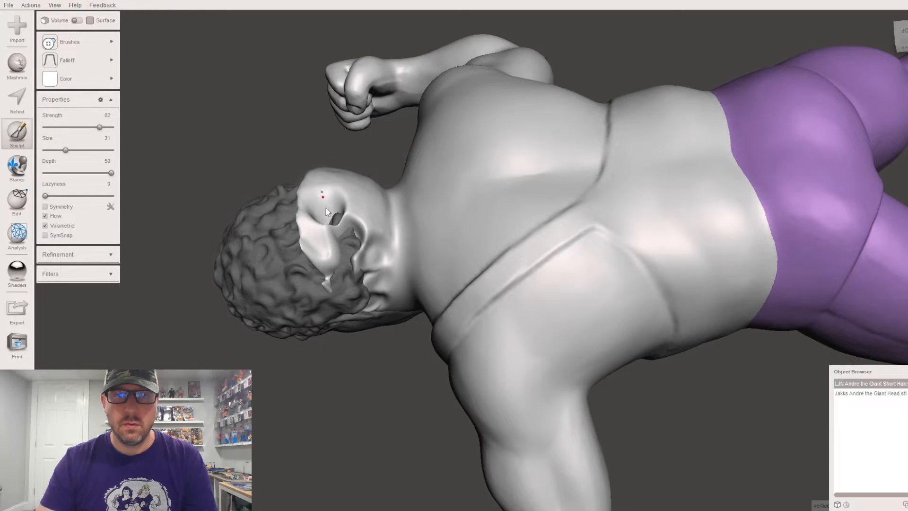
mouse_move(312, 225)
left_mouse_down()
mouse_move(319, 233)
mouse_move(336, 189)
mouse_move(351, 202)
left_mouse_up()
right_click_drag(351, 202, 213, 256)
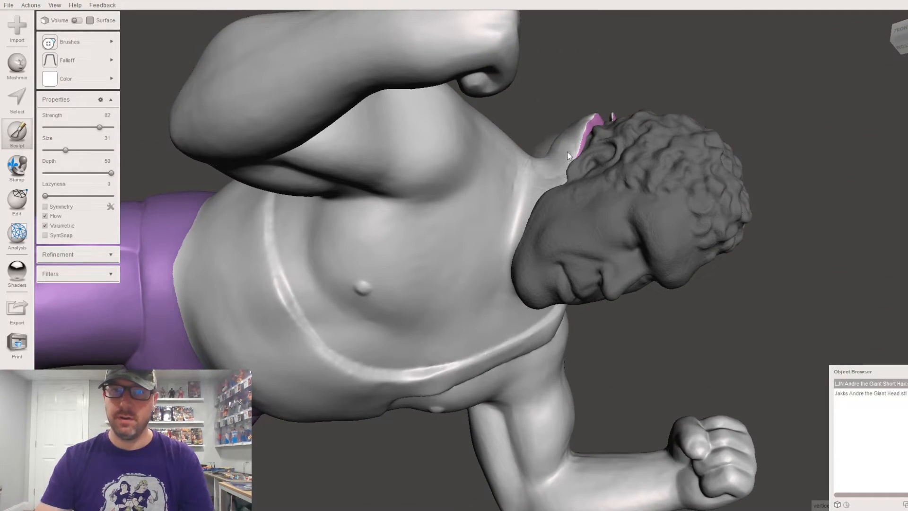
mouse_move(595, 140)
left_mouse_down()
mouse_move(570, 131)
mouse_move(556, 148)
left_mouse_up()
right_click_drag(571, 160, 600, 194)
mouse_move(597, 197)
left_mouse_down()
mouse_move(603, 181)
mouse_move(590, 182)
mouse_move(616, 166)
mouse_move(634, 179)
left_mouse_up()
mouse_move(643, 180)
right_mouse_down()
mouse_move(611, 286)
mouse_move(474, 326)
mouse_move(335, 324)
mouse_move(462, 211)
right_mouse_up()
Smooth the folds on the back of the neck and the leftovers poking through the hair with the ShrinkSmooth brush
left_click(85, 41)
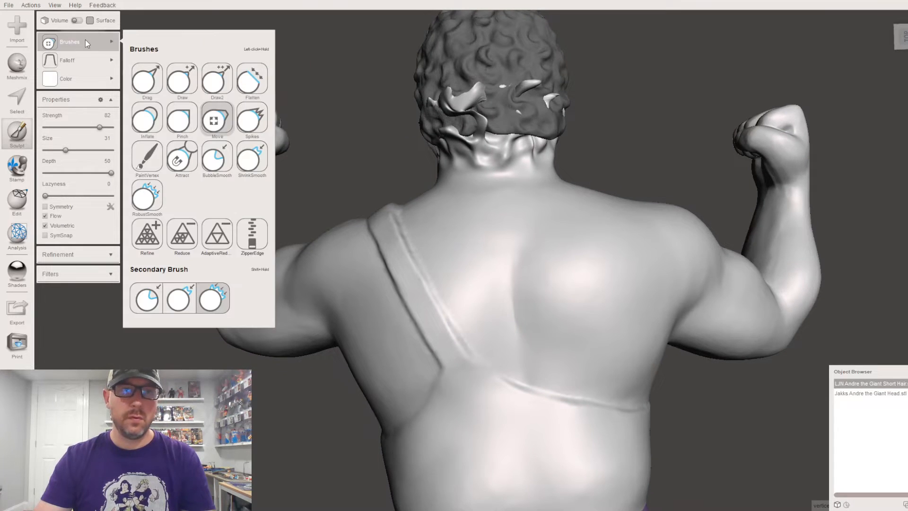
left_click(259, 159)
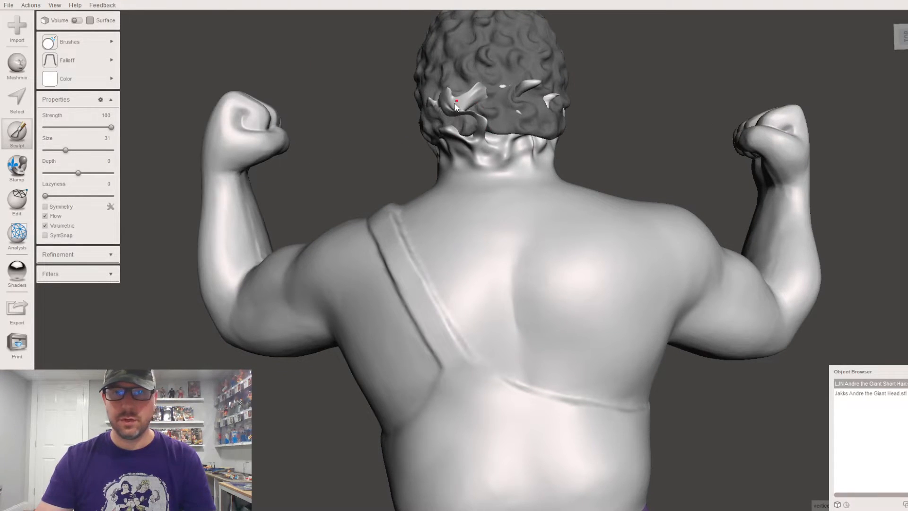
mouse_move(444, 106)
left_mouse_down()
mouse_move(430, 108)
mouse_move(444, 138)
left_mouse_up()
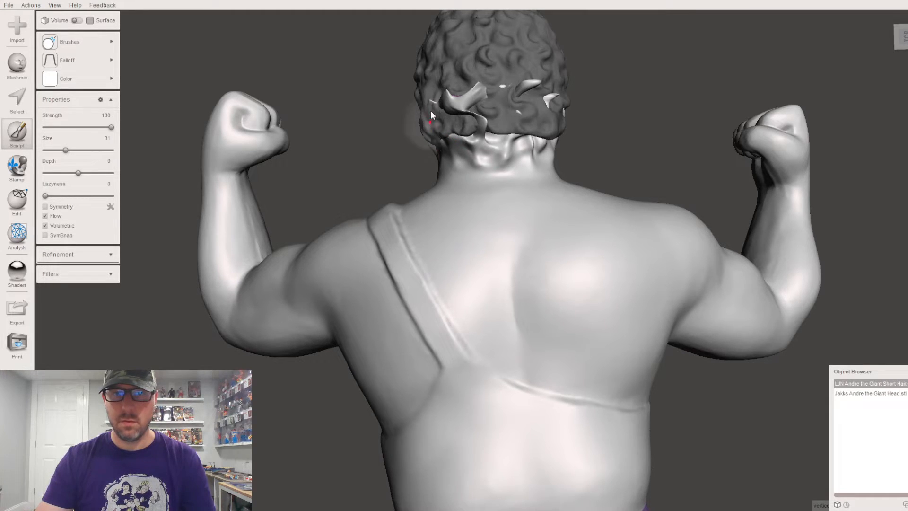
mouse_move(431, 104)
left_mouse_down()
mouse_move(496, 115)
mouse_move(483, 143)
mouse_move(494, 140)
mouse_move(473, 134)
mouse_move(474, 160)
mouse_move(542, 152)
mouse_move(562, 102)
mouse_move(528, 87)
mouse_move(491, 153)
mouse_move(501, 164)
mouse_move(477, 163)
mouse_move(449, 136)
mouse_move(468, 100)
mouse_move(449, 102)
mouse_move(466, 186)
left_mouse_up()
mouse_move(467, 186)
right_mouse_down()
mouse_move(388, 183)
mouse_move(395, 111)
right_mouse_up()
mouse_move(606, 224)
left_mouse_down()
mouse_move(597, 251)
mouse_move(575, 211)
mouse_move(579, 279)
mouse_move(566, 242)
mouse_move(590, 249)
left_mouse_up()
right_click_drag(588, 246, 571, 304)
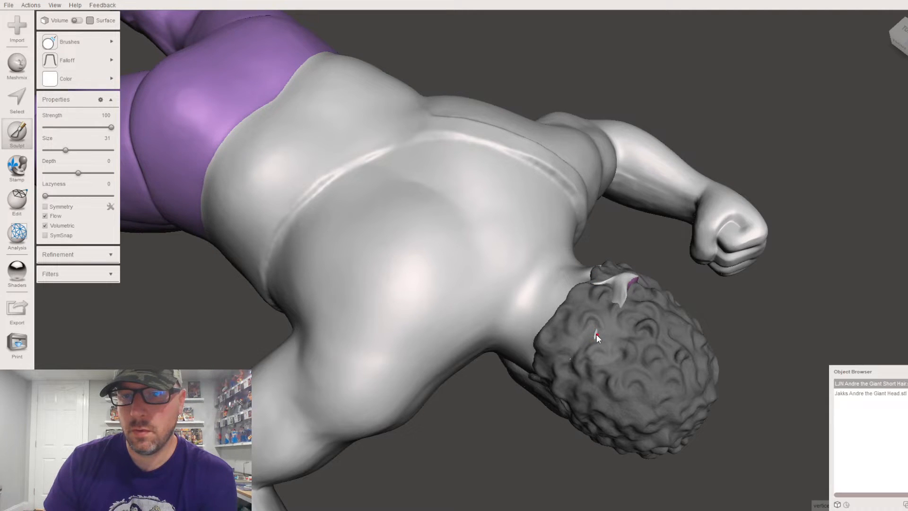
Shrink the last slivers of the original head so they sink beneath the Jakks hair at the back
right_click_drag(614, 301, 374, 316)
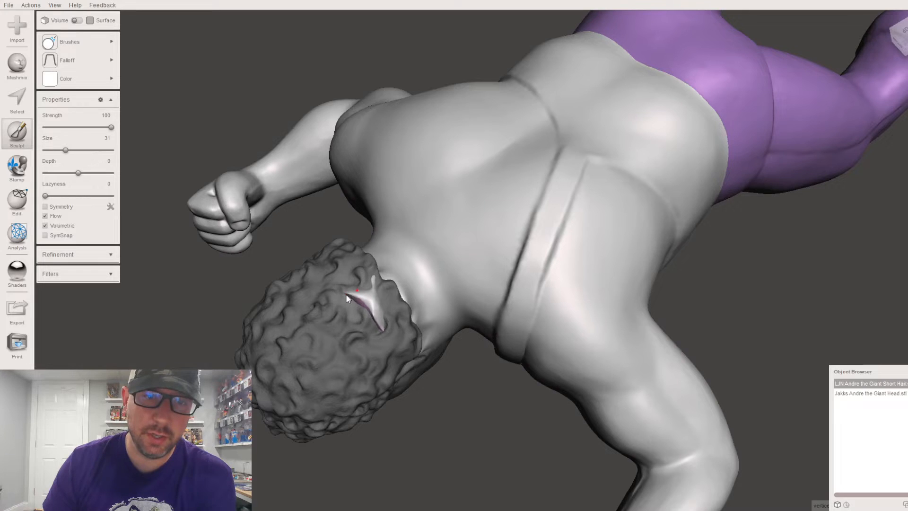
mouse_move(384, 325)
left_mouse_down()
mouse_move(386, 333)
mouse_move(372, 278)
mouse_move(392, 282)
left_mouse_up()
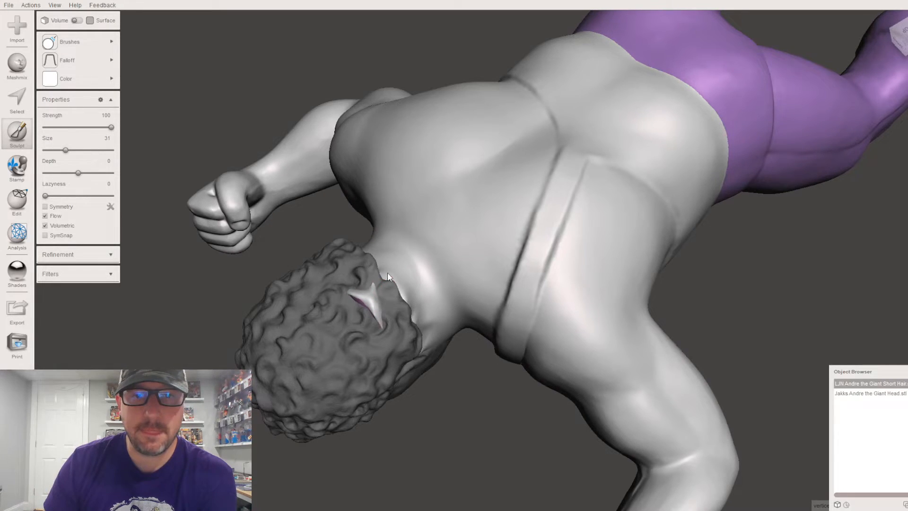
right_click_drag(367, 295, 315, 215)
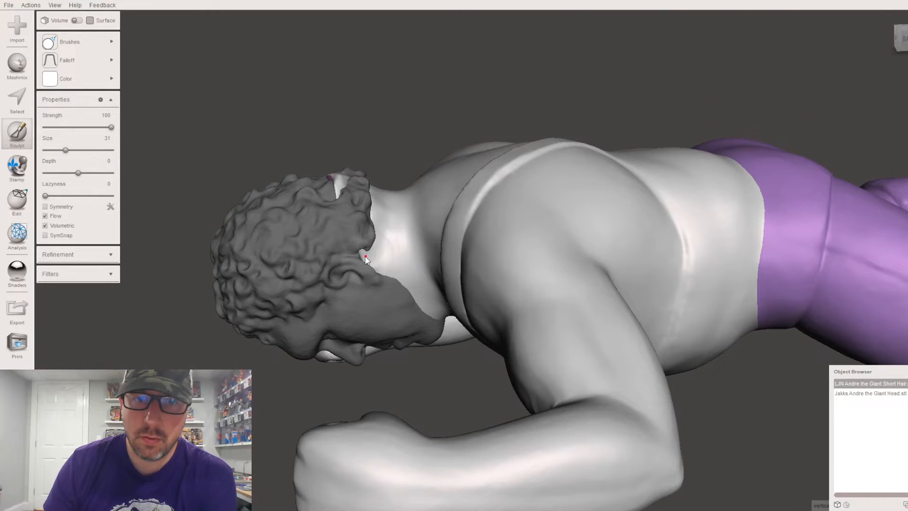
mouse_move(386, 259)
left_mouse_down()
mouse_move(397, 239)
mouse_move(388, 201)
mouse_move(376, 199)
left_mouse_up()
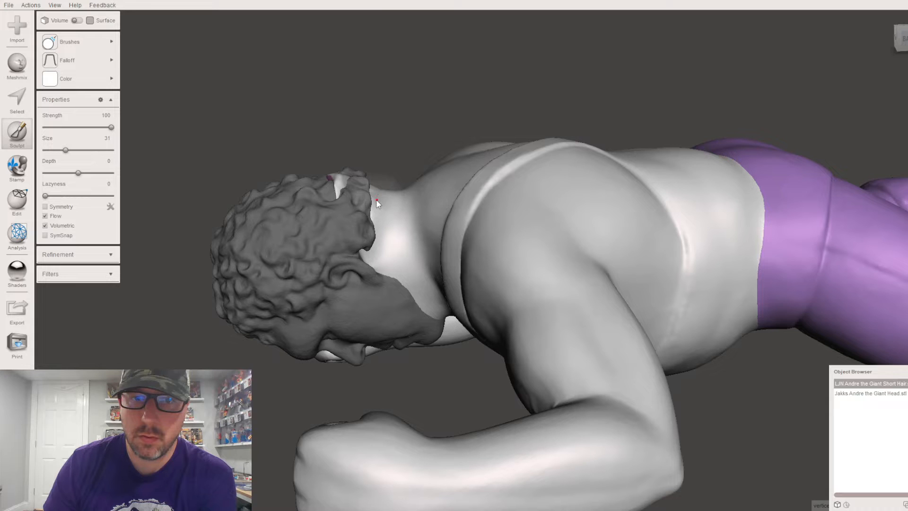
right_click_drag(374, 212, 514, 175)
right_click_drag(426, 138, 448, 282)
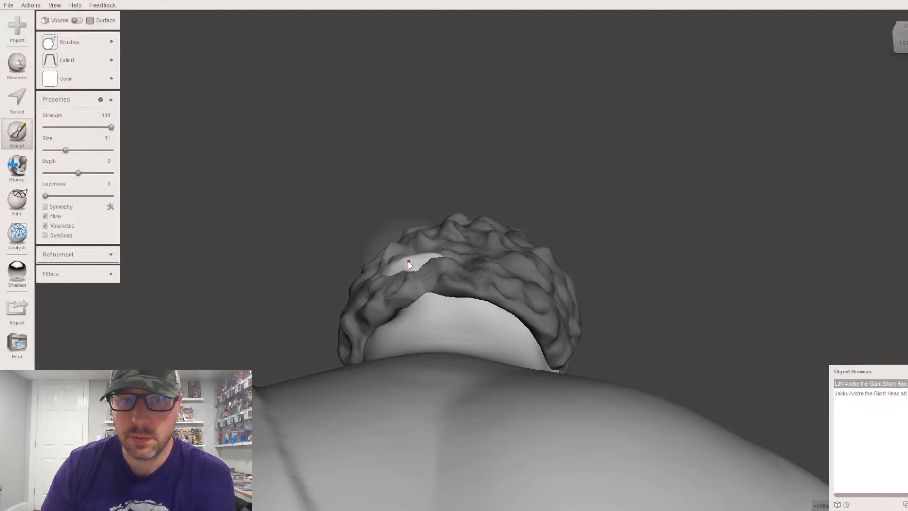
mouse_move(408, 261)
left_mouse_down()
mouse_move(390, 270)
mouse_move(414, 263)
left_mouse_up()
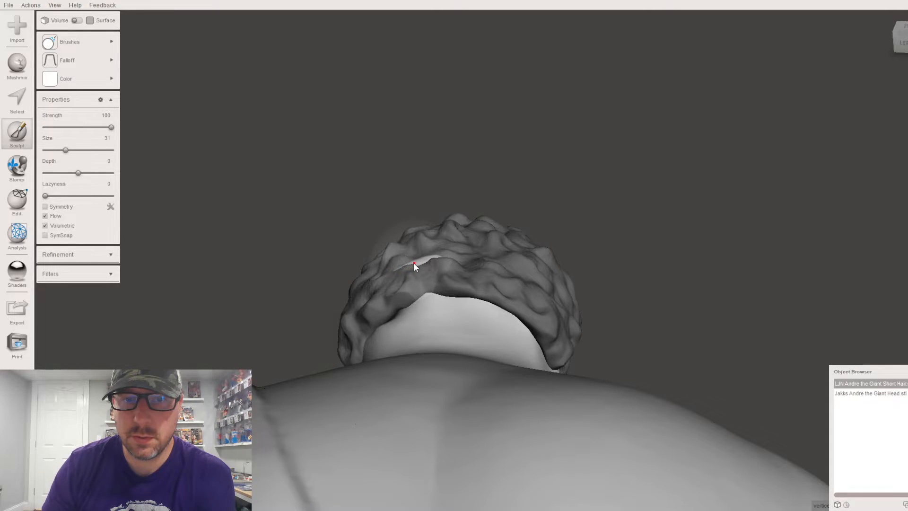
right_click_drag(419, 264, 426, 244)
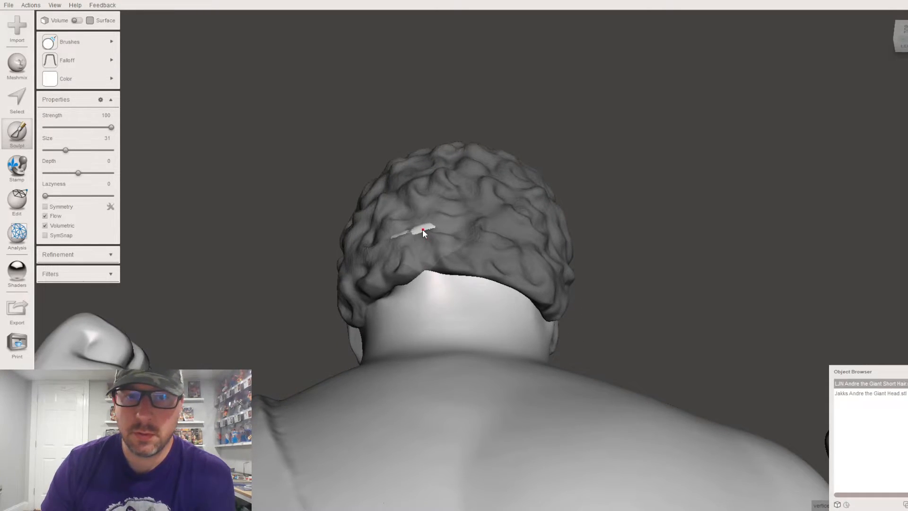
left_click_drag(423, 232, 422, 229)
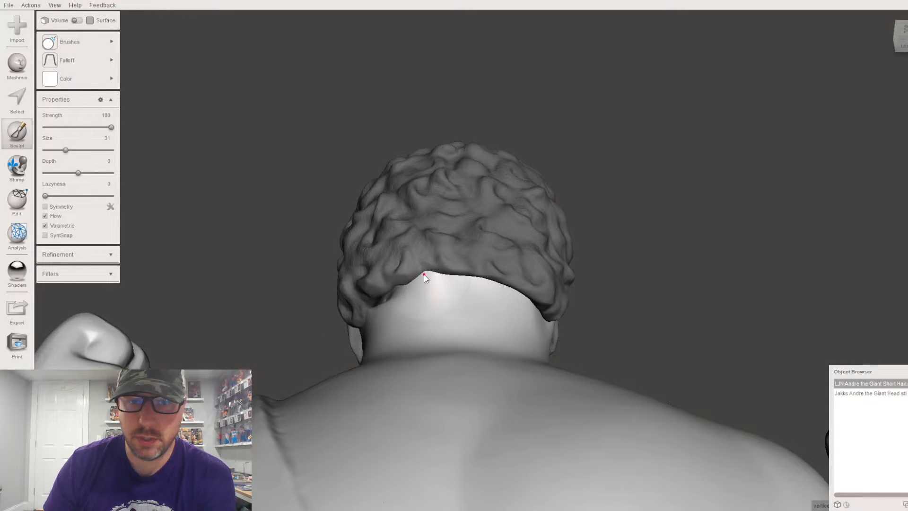
Switch to the BubbleSmooth brush for the neck surface along the back hairline
mouse_move(438, 293)
right_mouse_down()
mouse_move(582, 297)
mouse_move(560, 254)
mouse_move(573, 183)
mouse_move(553, 203)
right_mouse_up()
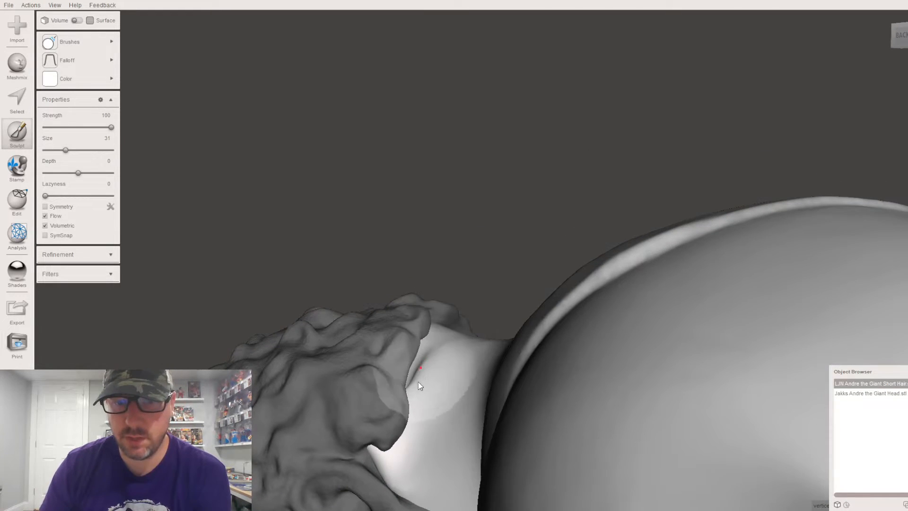
mouse_move(95, 41)
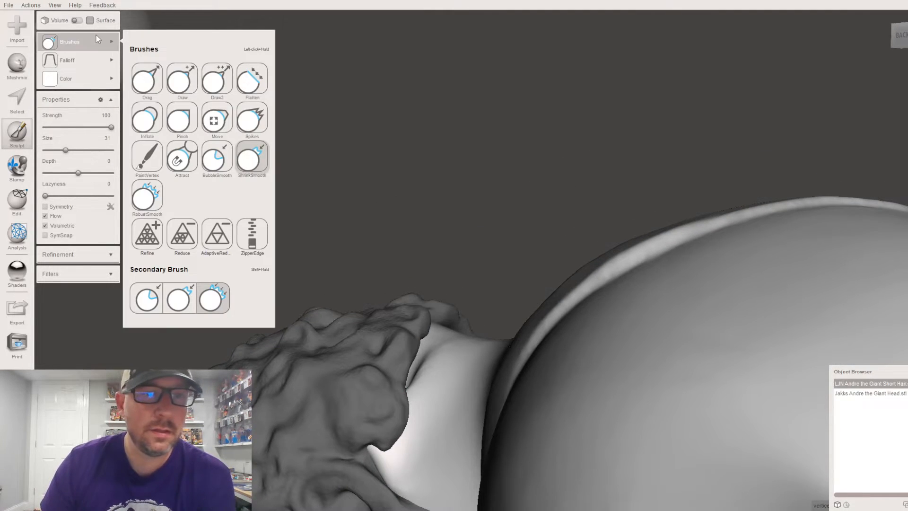
left_click(217, 157)
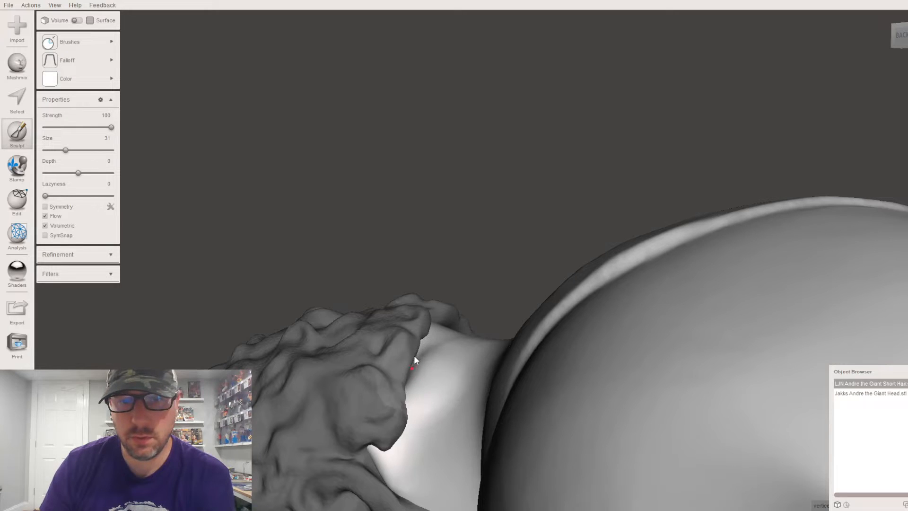
Examine the whole figure from the front to judge the head's size and fit on the body
right_click_drag(435, 333, 403, 270)
right_click_drag(565, 316, 546, 341)
scroll(546, 341, "down", 5)
middle_click_drag(581, 330, 594, 255)
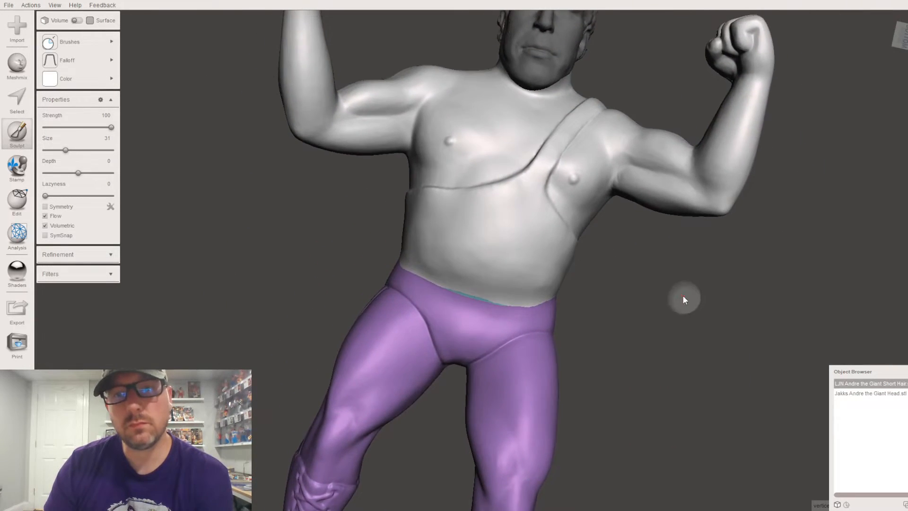
right_click_drag(682, 297, 643, 268)
scroll(642, 268, "down", 6)
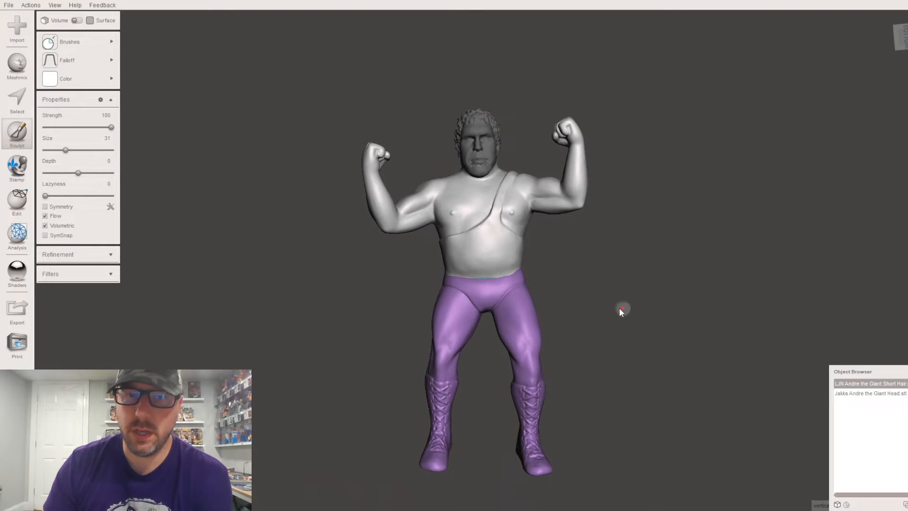
scroll(623, 308, "up", 2)
scroll(618, 307, "down", 1)
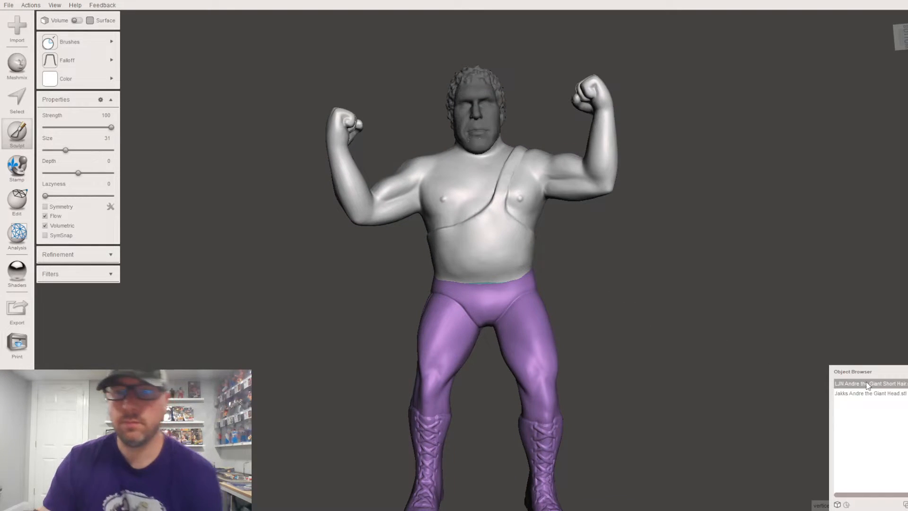
Select the Jakks head, scale it uniformly to 0.992 with Transform, and accept the change
left_click(871, 394)
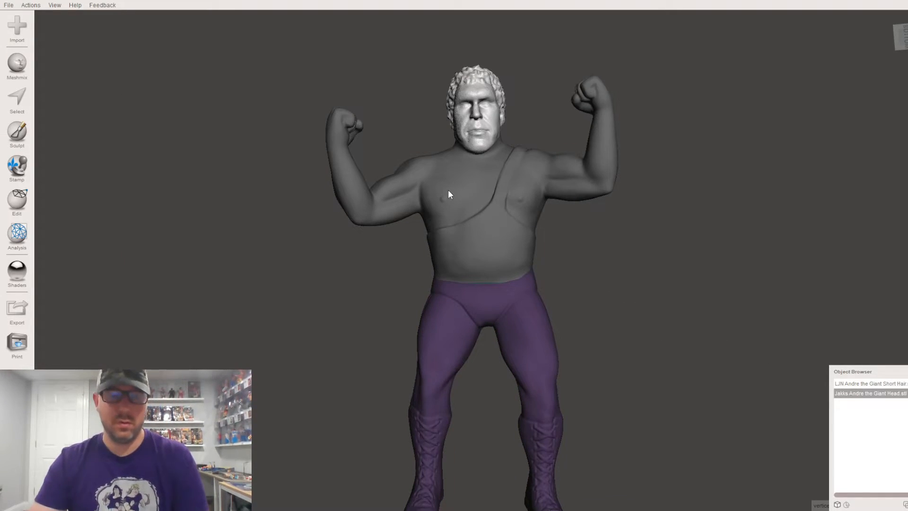
key("t")
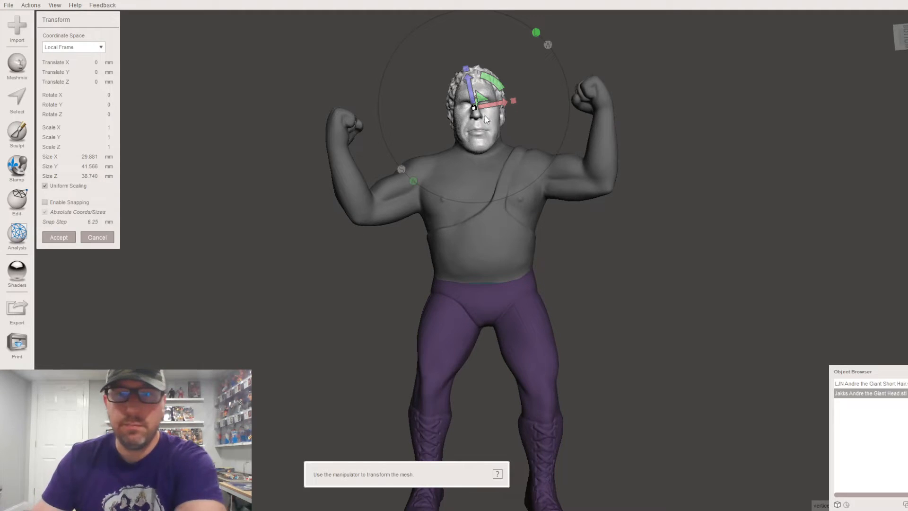
left_click_drag(475, 108, 475, 109)
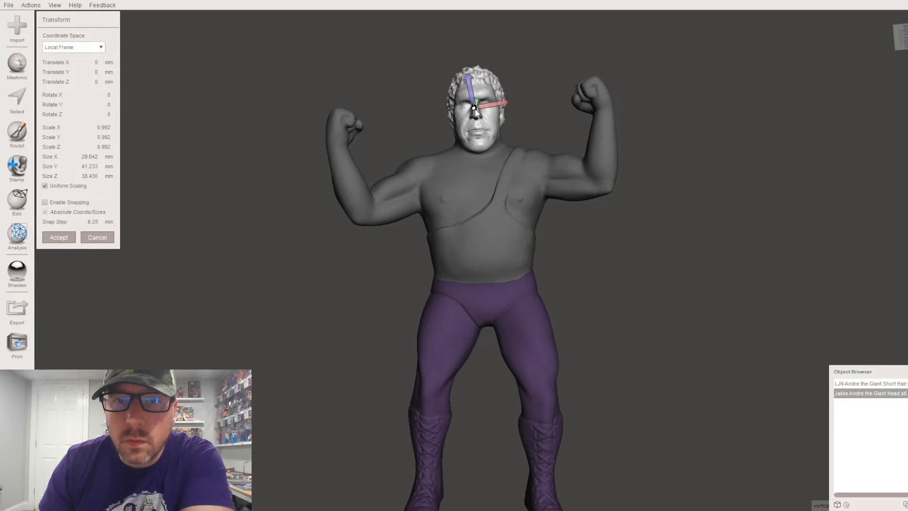
right_click_drag(600, 213, 393, 231)
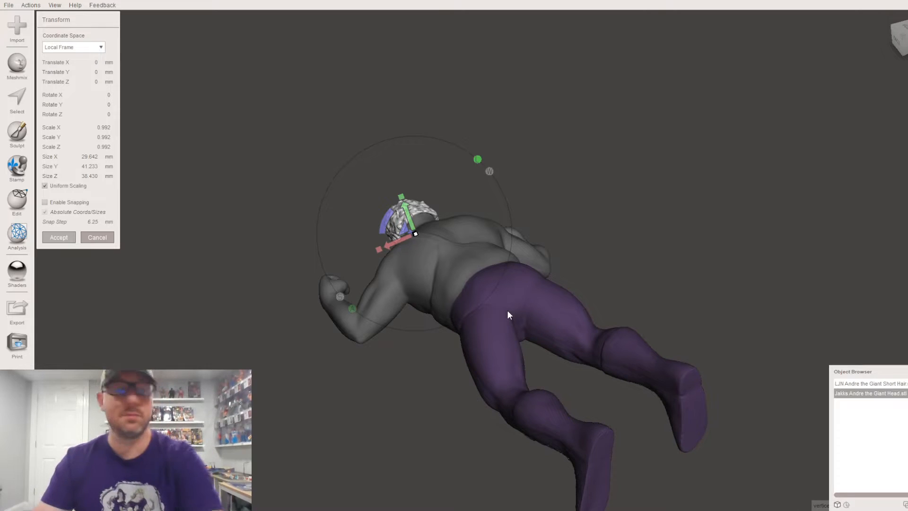
key("Return")
Select the LJN figure and smooth the back of the neck under the Jakks hairline with the ShrinkSmooth brush
scroll(495, 312, "up", 6)
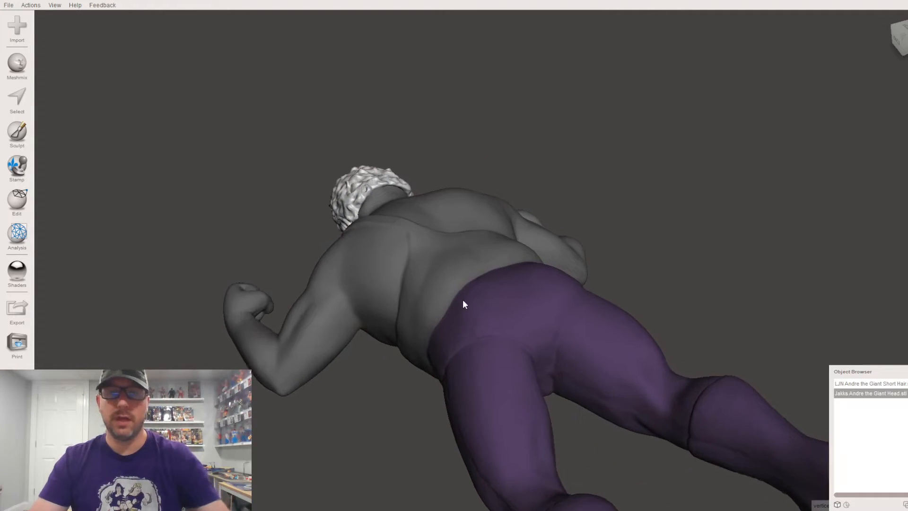
middle_click_drag(354, 179, 501, 328)
scroll(589, 340, "up", 7)
right_click_drag(588, 338, 601, 444)
scroll(601, 444, "down", 5)
middle_click_drag(600, 441, 568, 427)
mouse_move(568, 428)
right_mouse_down()
mouse_move(566, 419)
mouse_move(554, 424)
right_mouse_up()
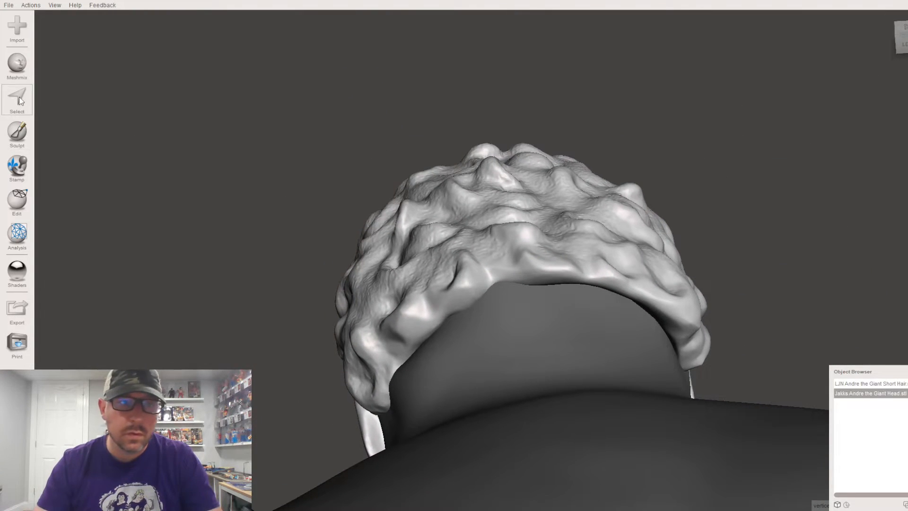
left_click(858, 383)
left_click(17, 133)
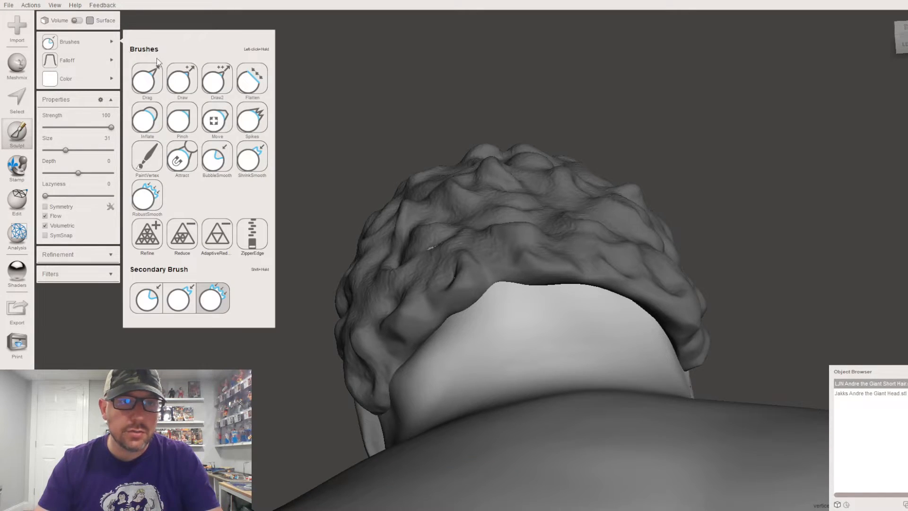
mouse_move(475, 304)
left_mouse_down()
mouse_move(393, 384)
mouse_move(472, 307)
mouse_move(514, 296)
mouse_move(496, 290)
mouse_move(613, 302)
mouse_move(669, 342)
left_mouse_up()
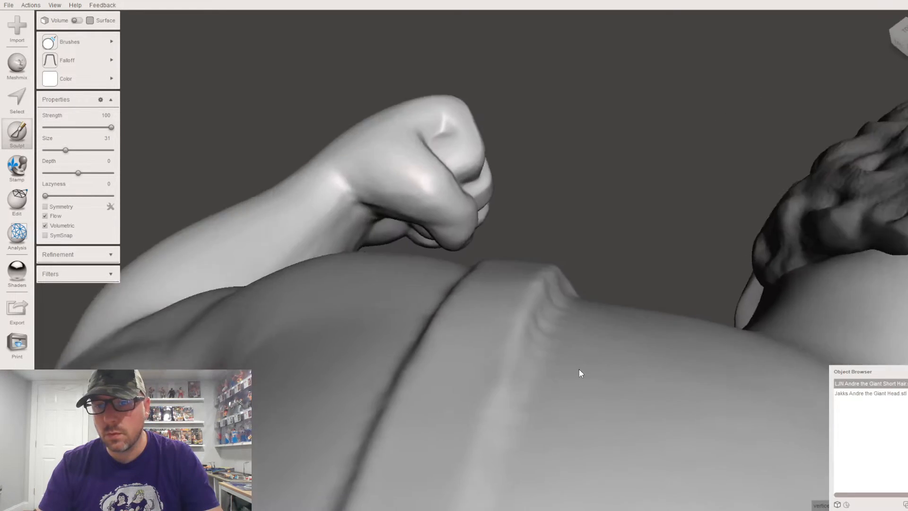
Smooth the LJN neck surface at the side of the head, below the ear and jaw
scroll(581, 372, "down", 5)
right_click_drag(583, 370, 430, 262)
scroll(363, 194, "up", 6)
right_click_drag(363, 193, 313, 119)
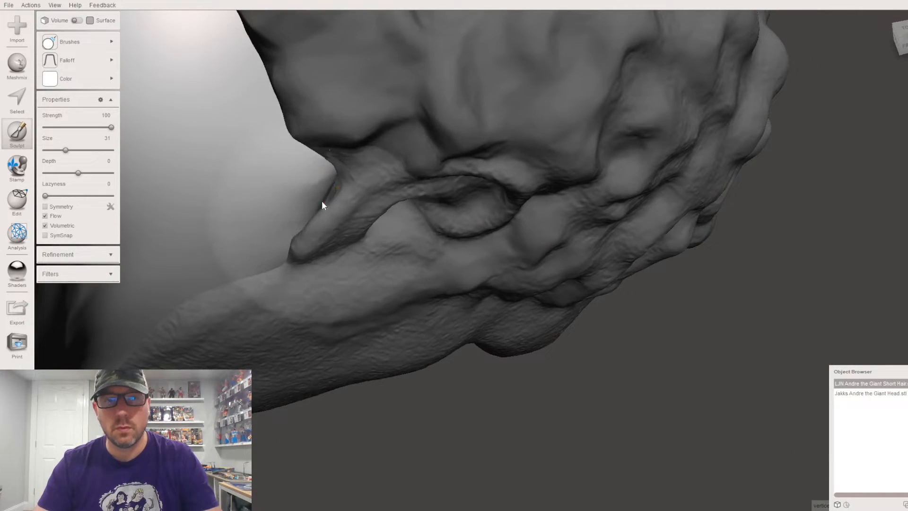
mouse_move(305, 223)
right_mouse_down()
mouse_move(333, 233)
mouse_move(314, 233)
mouse_move(379, 217)
mouse_move(428, 238)
mouse_move(425, 178)
mouse_move(424, 253)
mouse_move(455, 276)
mouse_move(454, 319)
mouse_move(464, 235)
mouse_move(507, 307)
mouse_move(535, 286)
mouse_move(549, 306)
mouse_move(530, 329)
mouse_move(509, 331)
mouse_move(541, 427)
right_mouse_up()
scroll(611, 345, "down", 2)
middle_click_drag(620, 339, 404, 121)
left_click_drag(398, 285, 327, 268)
Examine the joint between head and neck from the side, beneath the chin and from the front
right_click_drag(436, 323, 356, 231)
mouse_move(424, 256)
right_mouse_down()
mouse_move(483, 277)
mouse_move(495, 269)
mouse_move(482, 288)
right_mouse_up()
scroll(483, 288, "up", 3)
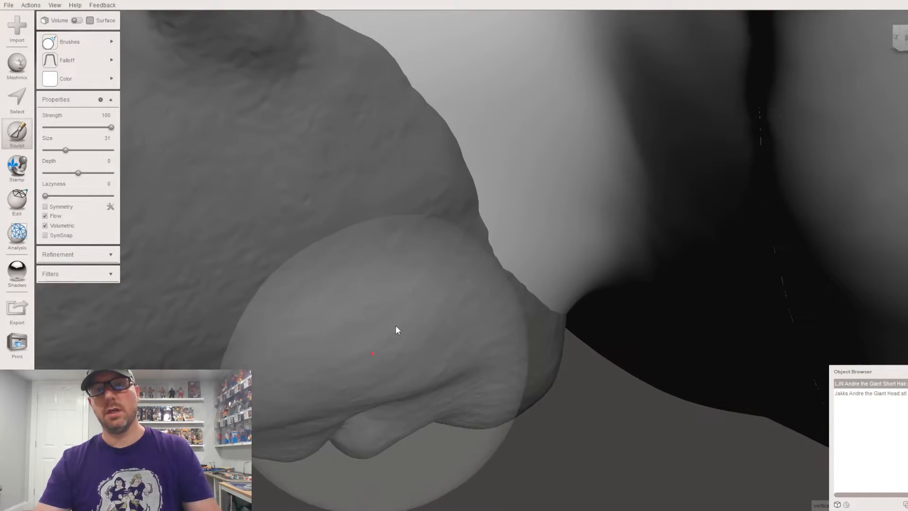
scroll(391, 329, "down", 3)
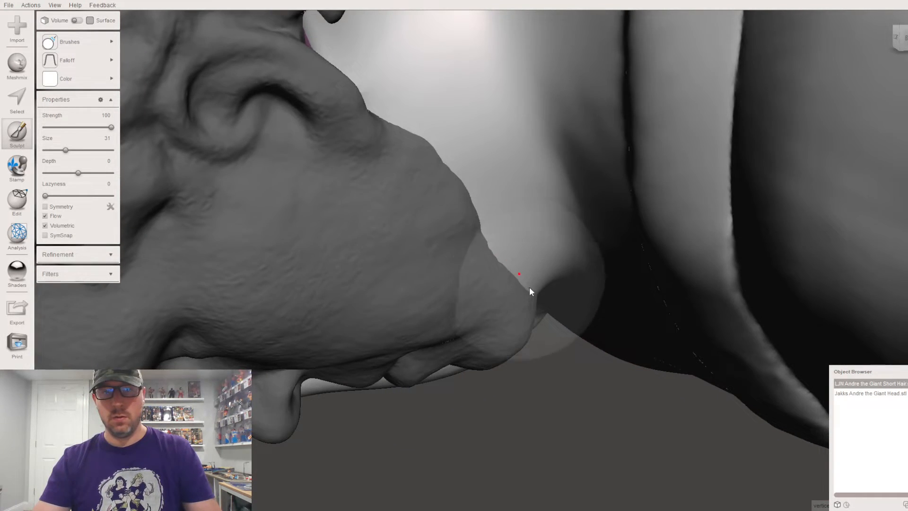
right_click_drag(447, 232, 539, 105)
scroll(600, 259, "up", 2)
right_click_drag(601, 256, 693, 248)
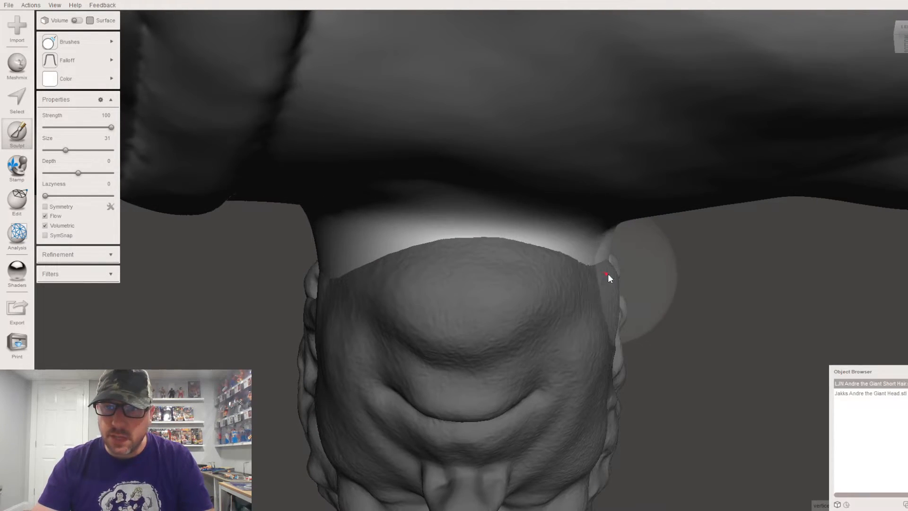
mouse_move(569, 278)
right_mouse_down()
mouse_move(350, 180)
mouse_move(290, 169)
mouse_move(344, 178)
mouse_move(345, 192)
mouse_move(435, 229)
right_mouse_up()
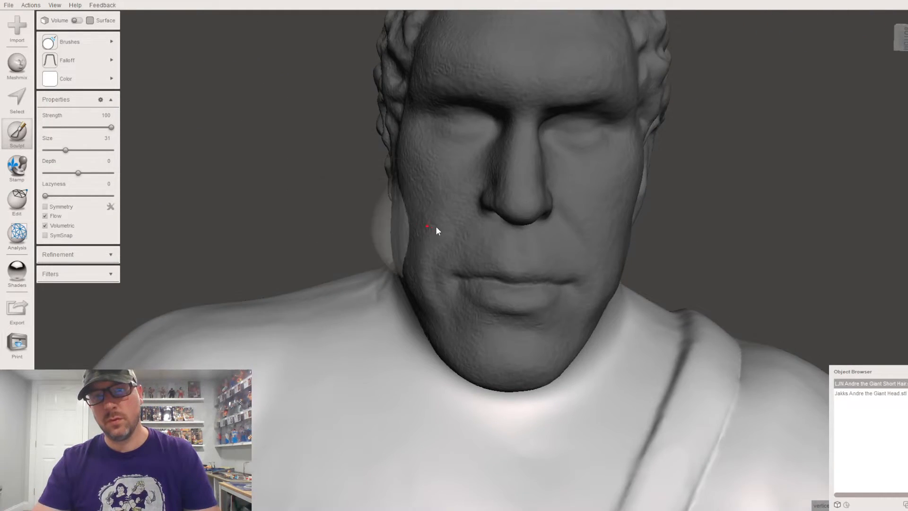
scroll(492, 231, "up", 4)
scroll(536, 211, "down", 3)
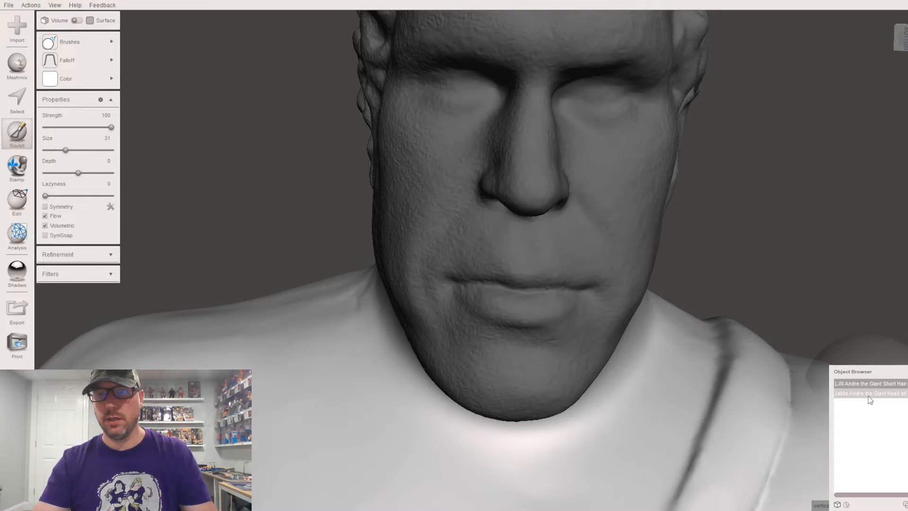
Select the Jakks head and smooth the rough skin texture around the nose, mouth and chin with a sculpt brush
left_click(870, 393)
scroll(558, 308, "up", 3)
middle_click_drag(558, 308, 564, 341)
right_click_drag(564, 341, 555, 306)
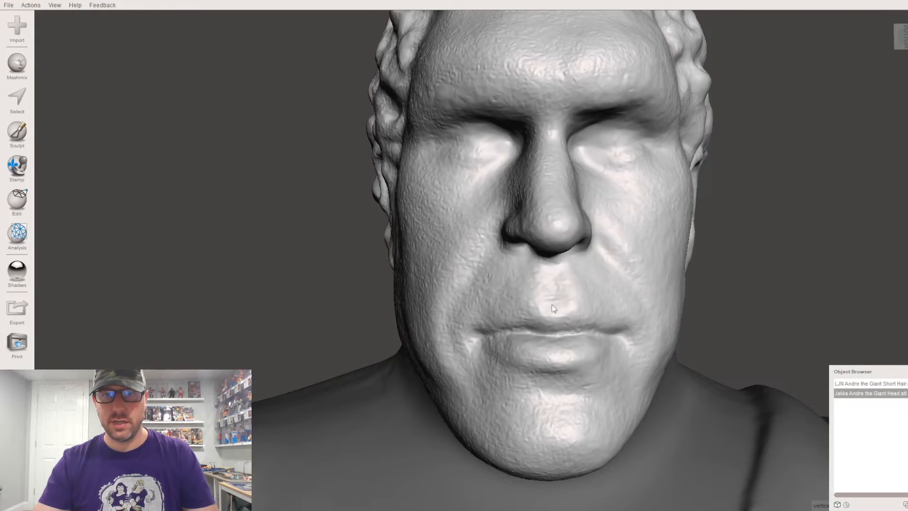
left_click(21, 143)
left_click(50, 42)
left_click(216, 158)
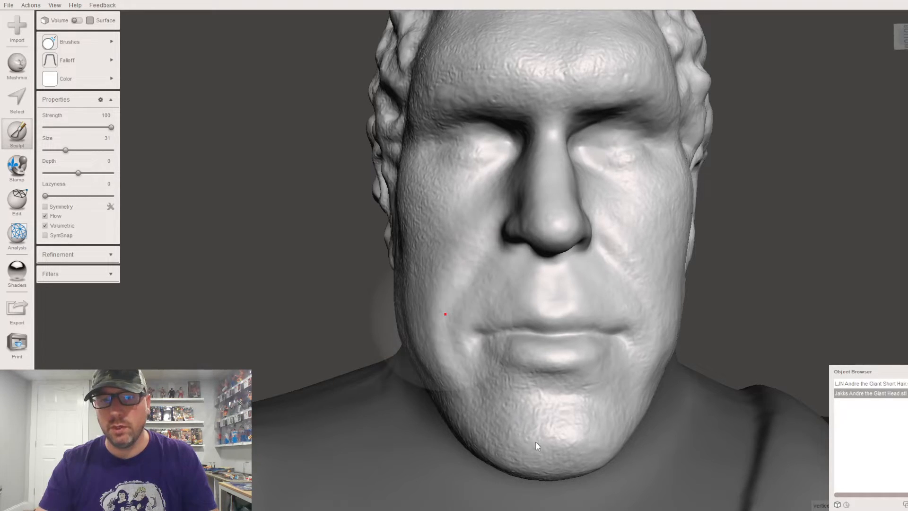
mouse_move(580, 437)
left_mouse_down()
mouse_move(597, 407)
mouse_move(500, 392)
mouse_move(486, 313)
mouse_move(492, 403)
mouse_move(464, 433)
mouse_move(546, 481)
mouse_move(608, 453)
mouse_move(632, 399)
mouse_move(658, 396)
left_mouse_up()
mouse_move(657, 396)
right_mouse_down()
mouse_move(503, 460)
mouse_move(523, 251)
right_mouse_up()
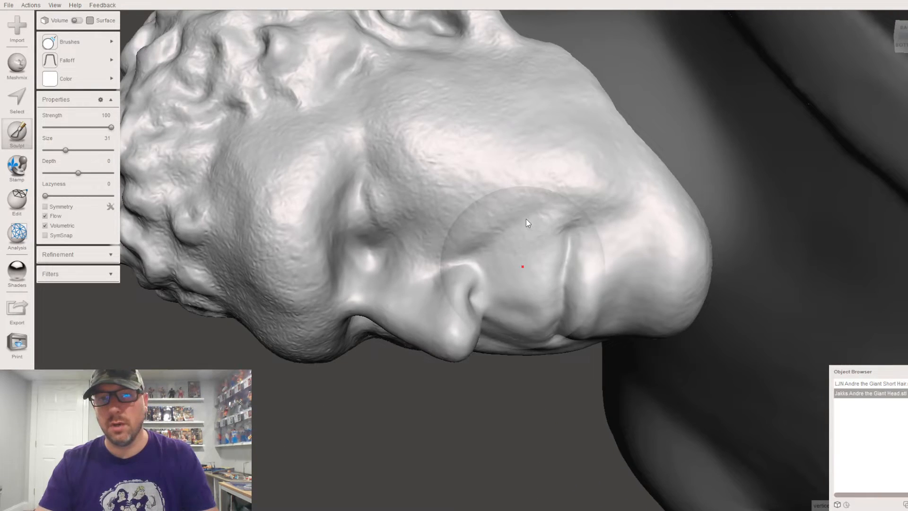
Smooth the skin texture of the Jakks head's cheek and jaw on one side, up to the ear
mouse_move(617, 183)
left_mouse_down()
mouse_move(429, 211)
mouse_move(368, 155)
mouse_move(422, 158)
left_mouse_up()
right_click_drag(417, 152, 459, 325)
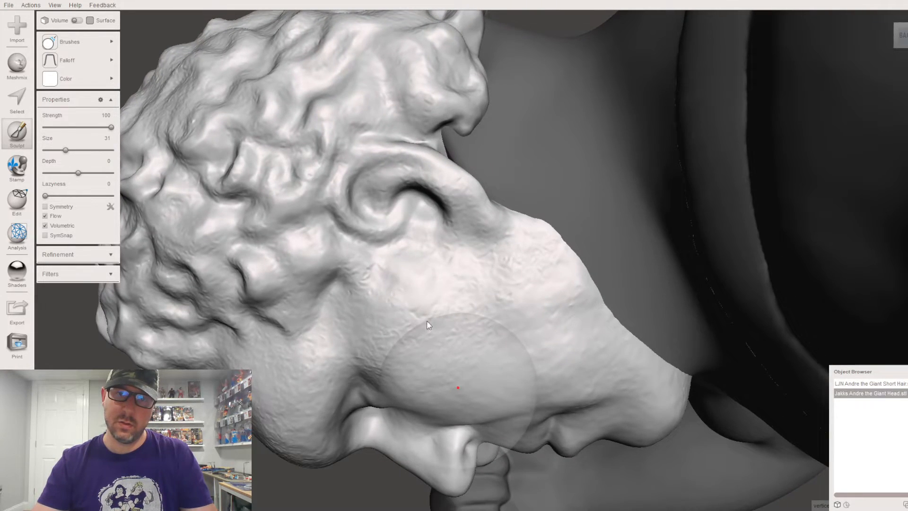
mouse_move(353, 329)
left_mouse_down()
mouse_move(391, 351)
mouse_move(498, 367)
mouse_move(523, 350)
mouse_move(556, 277)
mouse_move(533, 238)
mouse_move(556, 316)
mouse_move(635, 377)
mouse_move(668, 393)
mouse_move(681, 345)
left_mouse_up()
right_click_drag(681, 345, 692, 284)
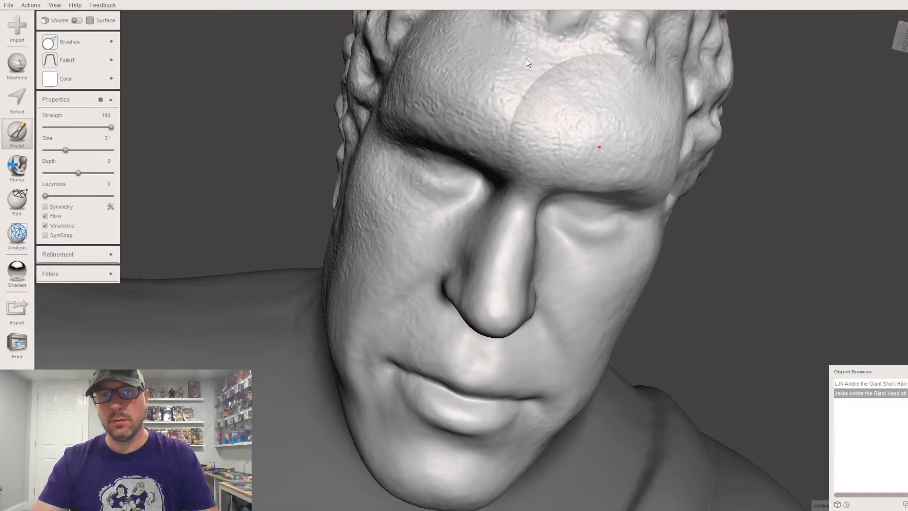
Smooth the rough texture on the forehead and brow, and on the remaining cheek and around the ears
mouse_move(515, 72)
left_mouse_down()
mouse_move(493, 77)
mouse_move(580, 103)
mouse_move(629, 131)
mouse_move(650, 159)
left_mouse_up()
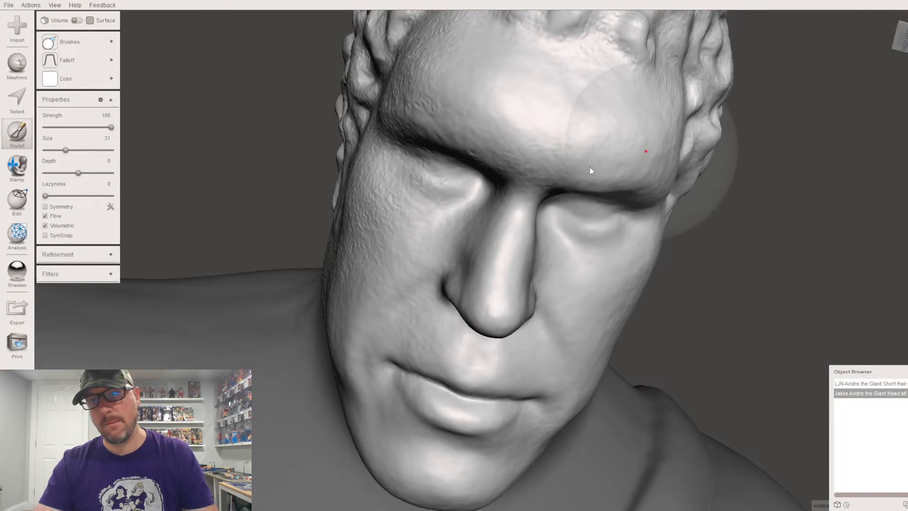
left_click_drag(469, 160, 417, 126)
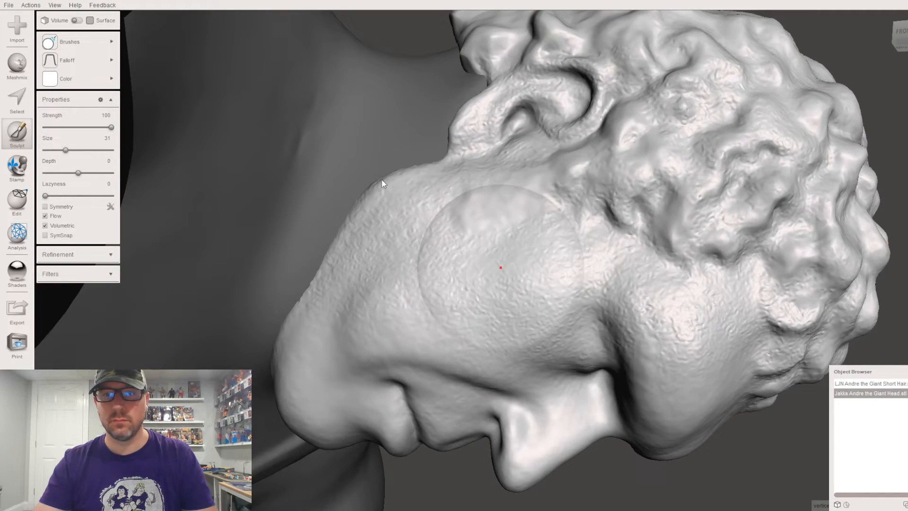
mouse_move(400, 169)
left_mouse_down()
mouse_move(337, 270)
mouse_move(317, 323)
mouse_move(394, 296)
mouse_move(587, 288)
mouse_move(590, 307)
mouse_move(586, 265)
mouse_move(722, 347)
mouse_move(750, 345)
mouse_move(718, 379)
mouse_move(558, 383)
mouse_move(471, 372)
mouse_move(448, 355)
mouse_move(456, 445)
mouse_move(442, 378)
left_mouse_up()
mouse_move(426, 358)
right_mouse_down()
mouse_move(330, 360)
mouse_move(339, 369)
mouse_move(321, 308)
mouse_move(531, 160)
right_mouse_up()
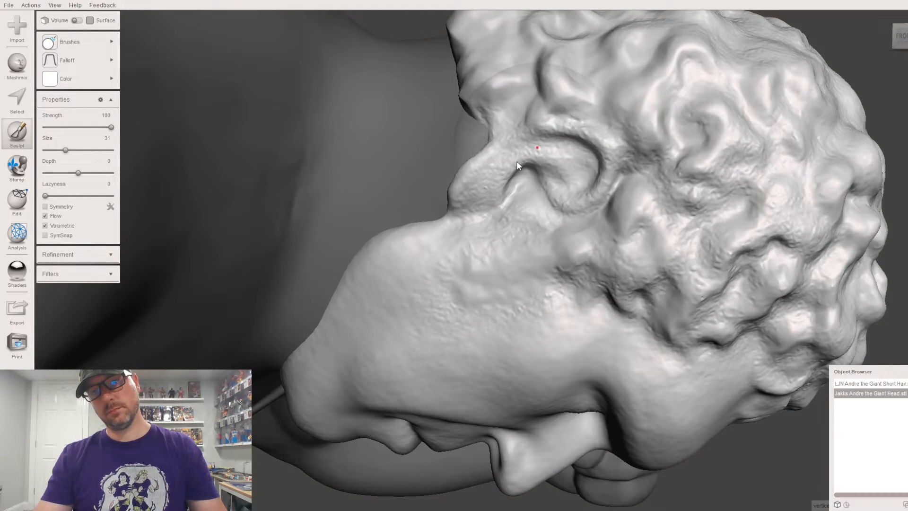
mouse_move(584, 161)
left_mouse_down()
mouse_move(600, 173)
mouse_move(595, 192)
mouse_move(586, 145)
mouse_move(506, 256)
mouse_move(354, 169)
left_mouse_up()
mouse_move(355, 172)
right_mouse_down()
mouse_move(288, 138)
mouse_move(359, 189)
mouse_move(396, 287)
mouse_move(450, 260)
mouse_move(442, 196)
right_mouse_up()
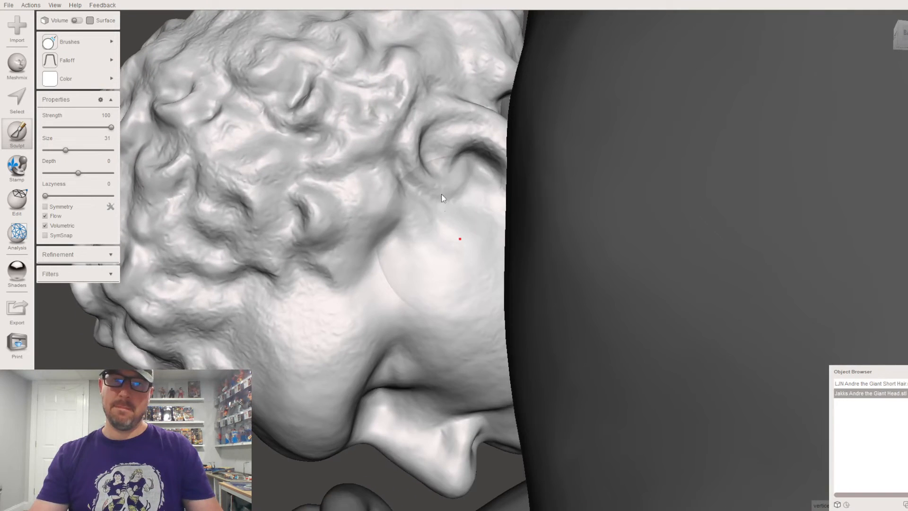
Examine the whole figure from the front and side to judge how the smoothed head sits on the body
mouse_move(527, 193)
right_mouse_down()
mouse_move(577, 253)
mouse_move(558, 259)
mouse_move(625, 220)
mouse_move(666, 119)
mouse_move(680, 132)
right_mouse_up()
scroll(730, 284, "down", 10)
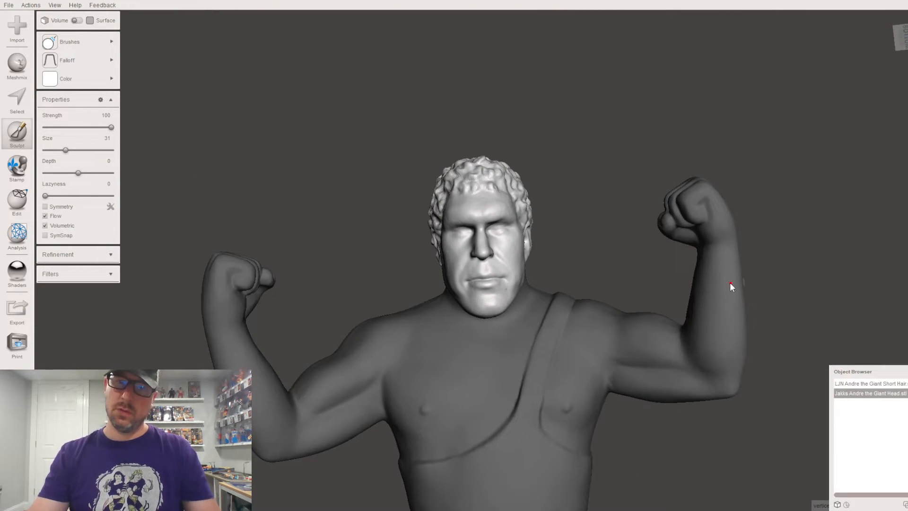
middle_click_drag(619, 338, 634, 226)
mouse_move(634, 230)
right_mouse_down()
mouse_move(603, 325)
mouse_move(567, 382)
mouse_move(565, 413)
mouse_move(545, 359)
mouse_move(562, 417)
mouse_move(472, 245)
mouse_move(478, 196)
mouse_move(687, 152)
mouse_move(720, 234)
mouse_move(711, 276)
mouse_move(725, 271)
mouse_move(687, 175)
mouse_move(595, 108)
mouse_move(527, 188)
mouse_move(446, 251)
mouse_move(565, 256)
right_mouse_up()
right_click_drag(306, 277, 308, 252)
left_click(875, 384, "shift")
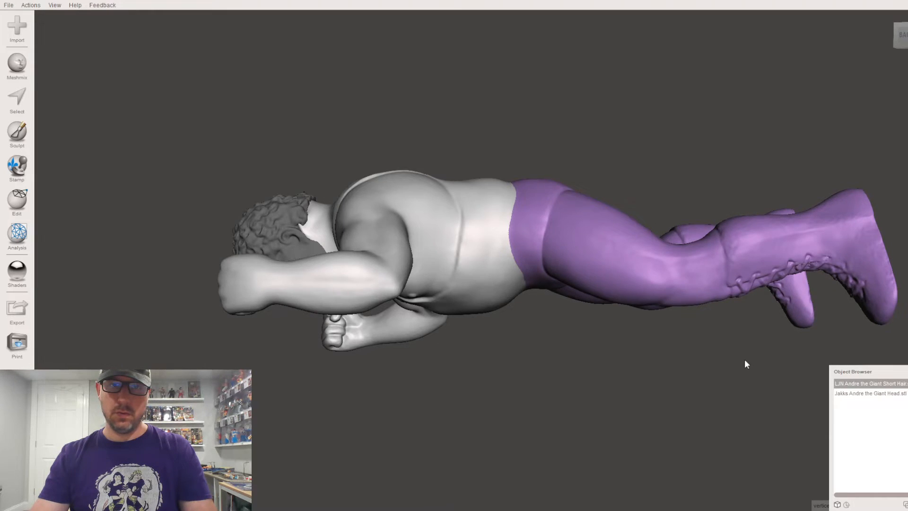
right_click_drag(744, 359, 751, 377)
Select the Jakks head, adjust its placement on the neck slightly with Transform, and accept the change
left_click(871, 393)
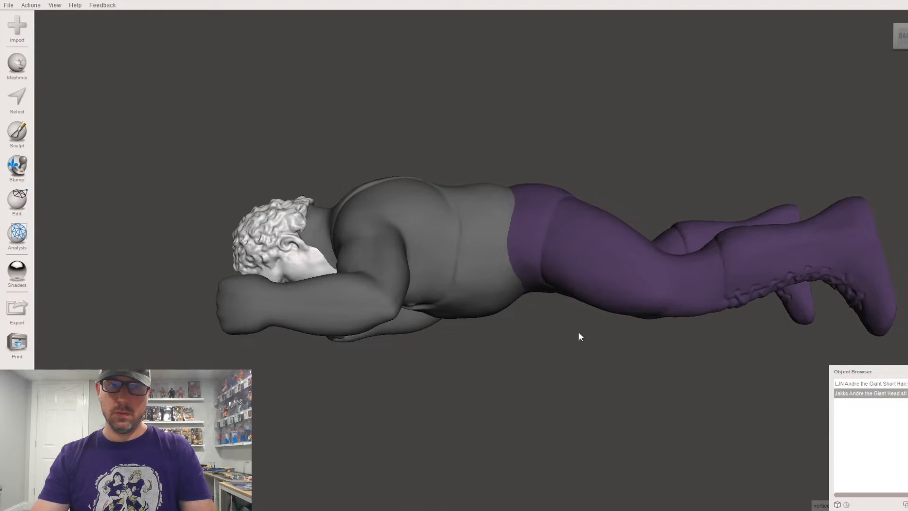
right_click_drag(566, 331, 563, 340)
key("ctrl+t")
left_click_drag(263, 243, 263, 238)
right_click_drag(264, 239, 630, 343)
scroll(630, 343, "up", 5)
middle_click_drag(742, 348, 582, 307)
right_click_drag(582, 307, 425, 320)
right_click_drag(411, 260, 544, 338)
scroll(558, 250, "down", 8)
scroll(539, 329, "up", 3)
scroll(529, 309, "up", 5)
right_click_drag(473, 258, 368, 359)
middle_click_drag(416, 229, 444, 335)
right_click_drag(444, 335, 471, 315)
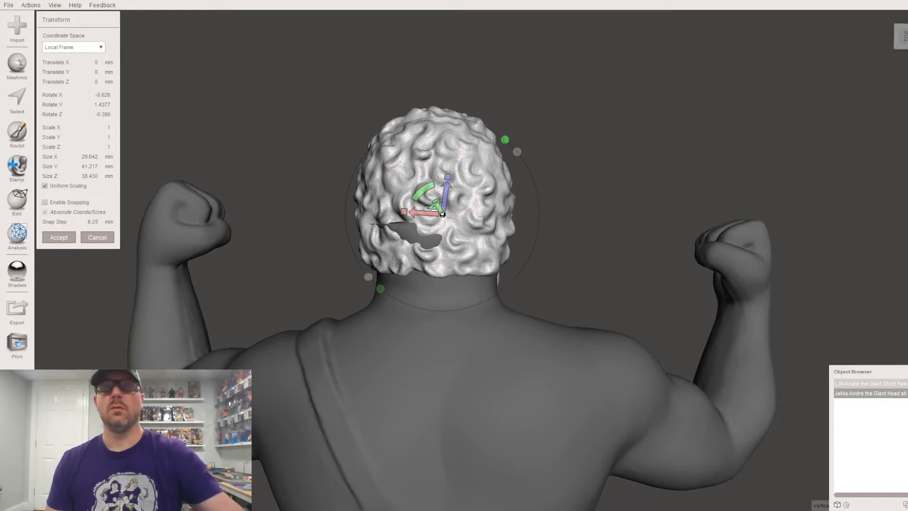
key("Return")
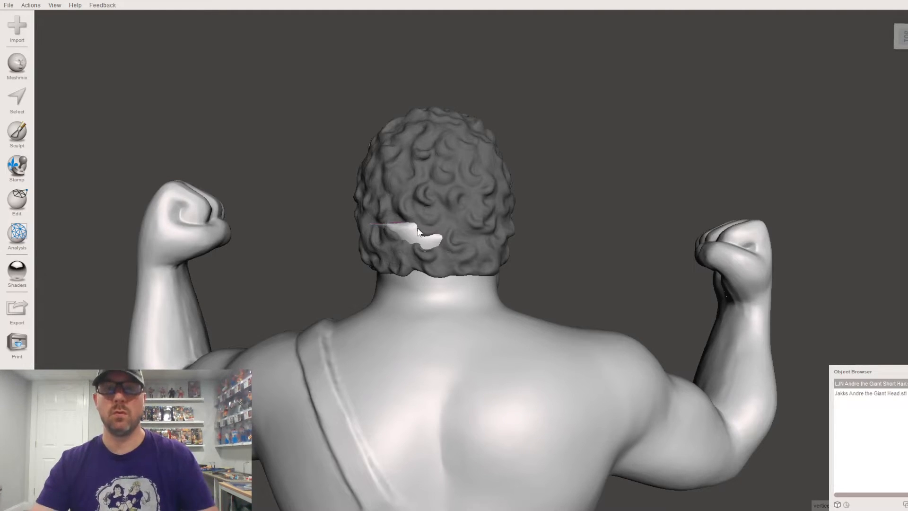
Sculpt down the LJN body surface poking through the curls at the back of the Jakks head
scroll(375, 323, "up", 3)
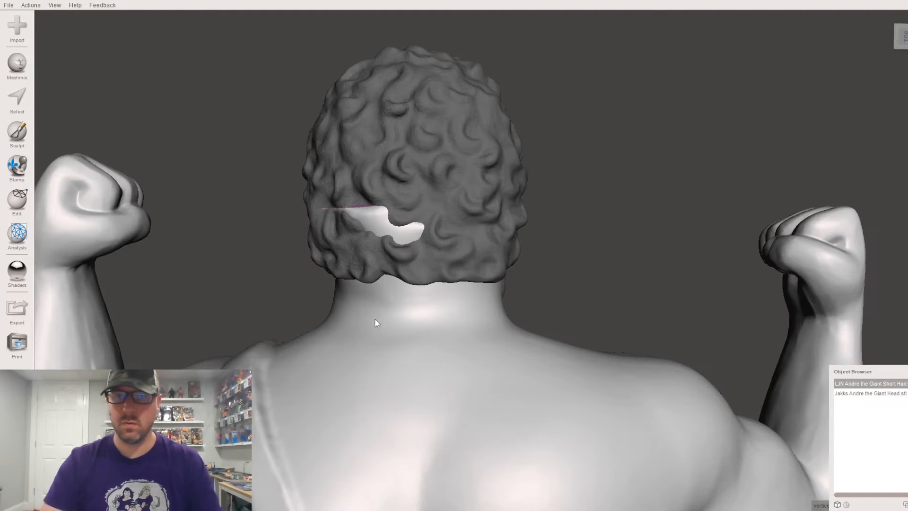
left_click(17, 131)
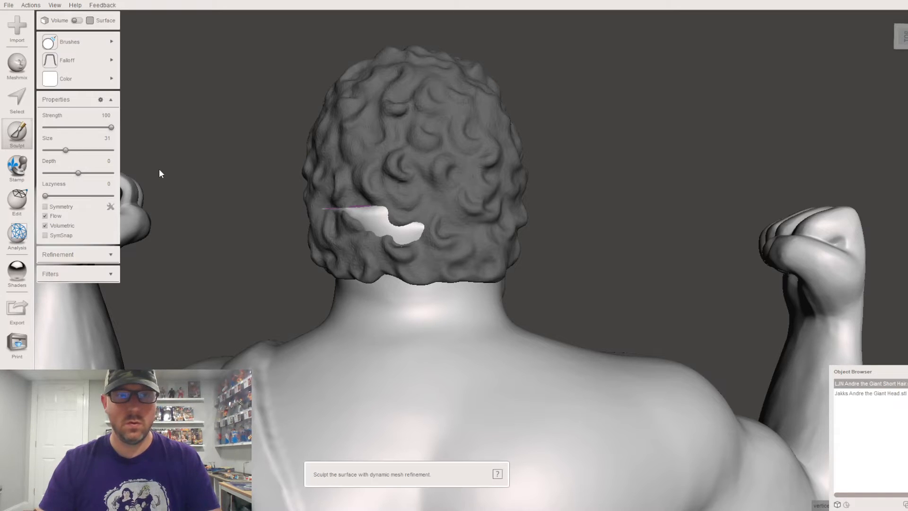
left_click(69, 41)
left_click(242, 153)
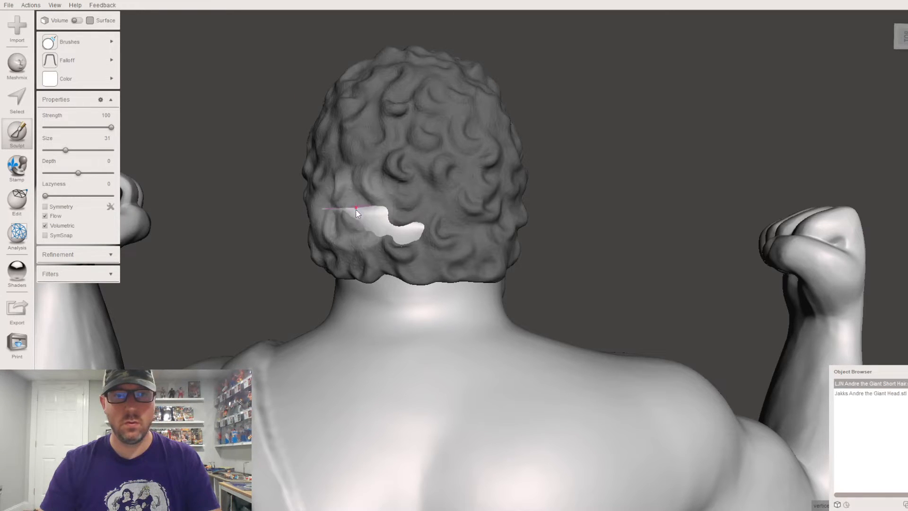
mouse_move(331, 211)
left_mouse_down()
mouse_move(360, 211)
mouse_move(409, 239)
left_mouse_up()
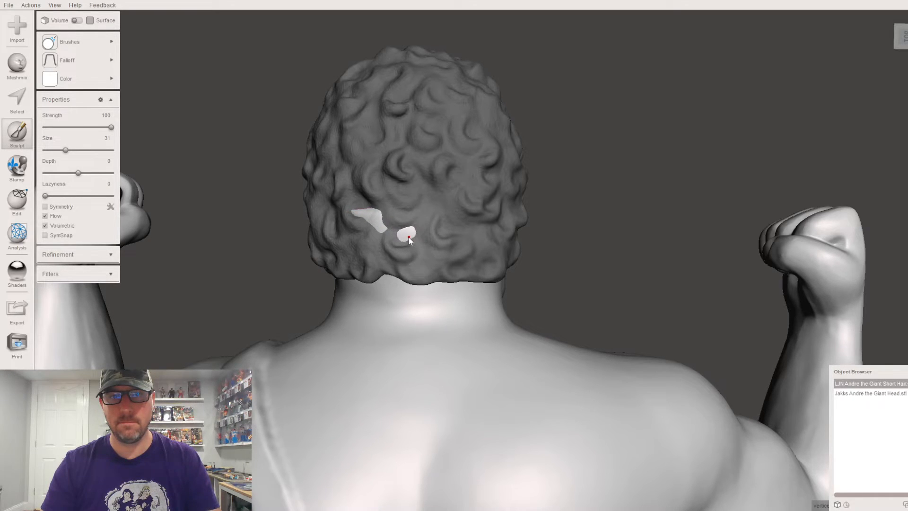
left_click_drag(408, 237, 365, 212)
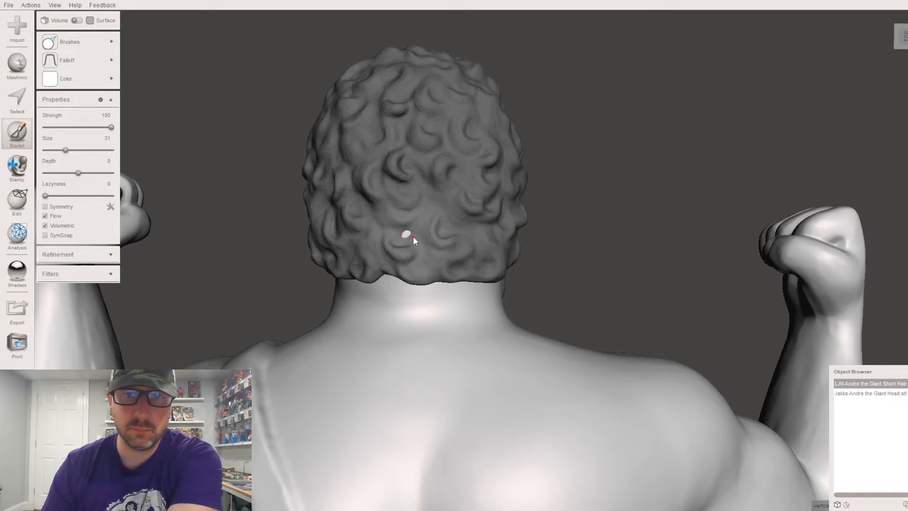
left_click_drag(412, 235, 407, 234)
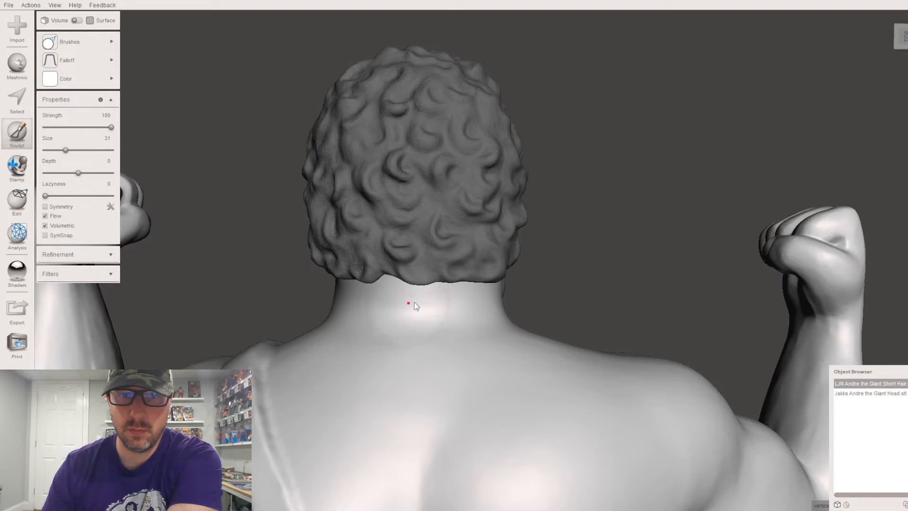
Sculpt the LJN surface around the head and neck joint from several other angles
right_click_drag(557, 295, 452, 215)
mouse_move(452, 215)
left_mouse_down()
mouse_move(463, 225)
mouse_move(484, 213)
mouse_move(487, 149)
mouse_move(497, 185)
left_mouse_up()
right_click_drag(538, 294, 388, 180)
mouse_move(387, 183)
left_mouse_down()
mouse_move(479, 195)
mouse_move(386, 176)
mouse_move(475, 187)
left_mouse_up()
mouse_move(474, 186)
right_mouse_down()
mouse_move(433, 169)
mouse_move(399, 196)
right_mouse_up()
mouse_move(400, 196)
left_mouse_down()
mouse_move(500, 199)
mouse_move(478, 178)
left_mouse_up()
right_click_drag(478, 177, 547, 294)
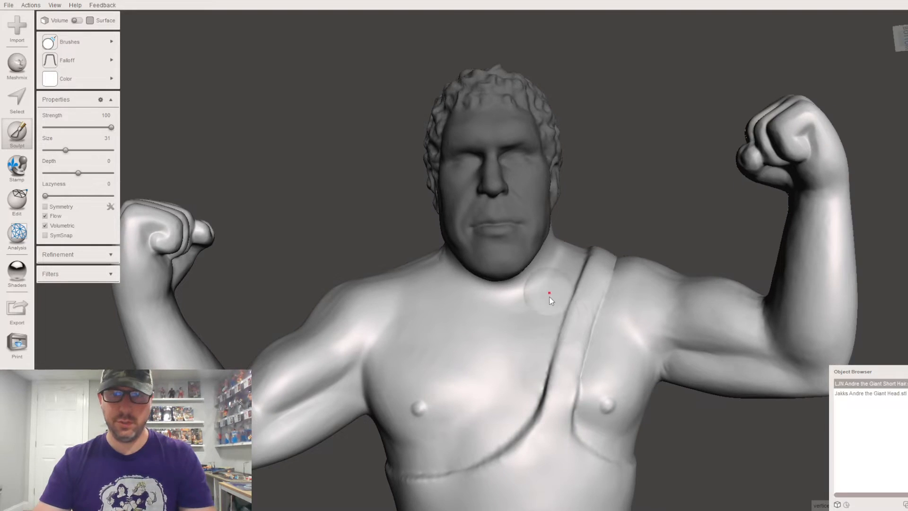
Merge the LJN figure and the Jakks head with a Boolean Union in Precise mode and accept it
middle_click_drag(547, 294, 541, 205)
scroll(544, 208, "down", 6)
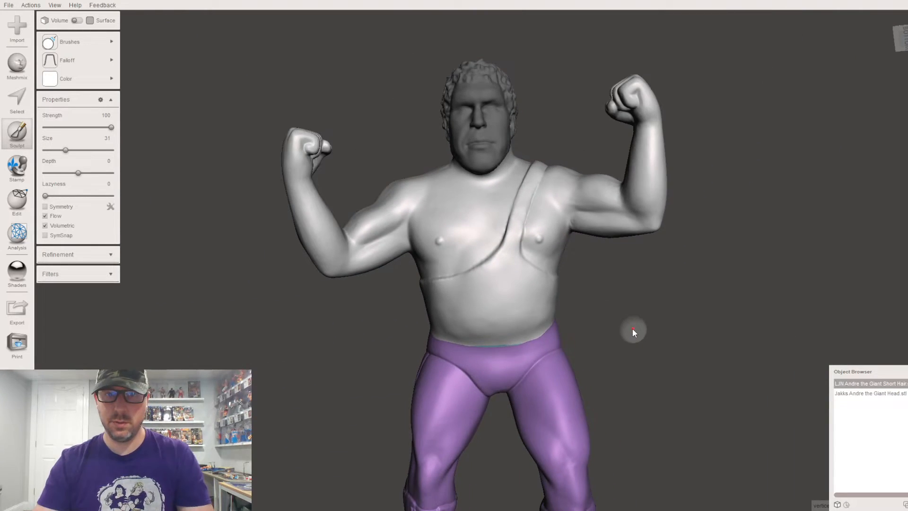
scroll(632, 331, "down", 4)
right_click_drag(638, 305, 641, 317)
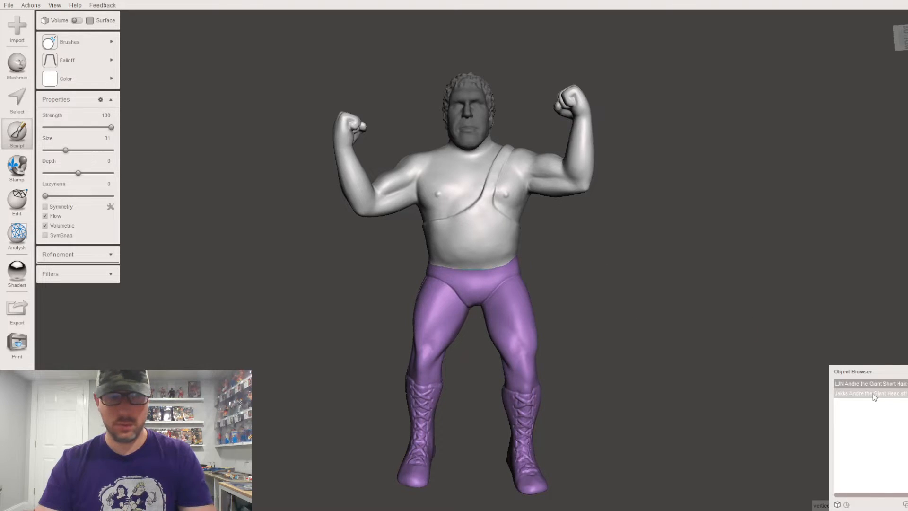
left_click(861, 393, "shift")
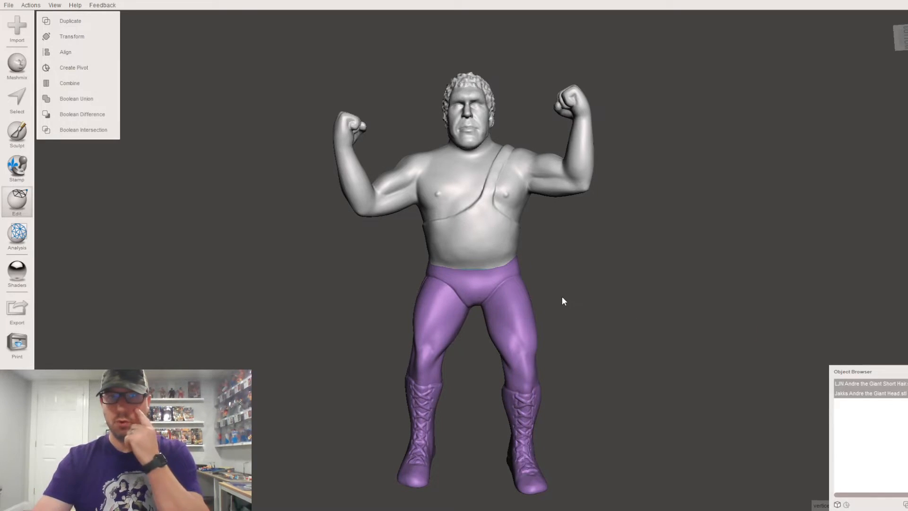
left_click(65, 101)
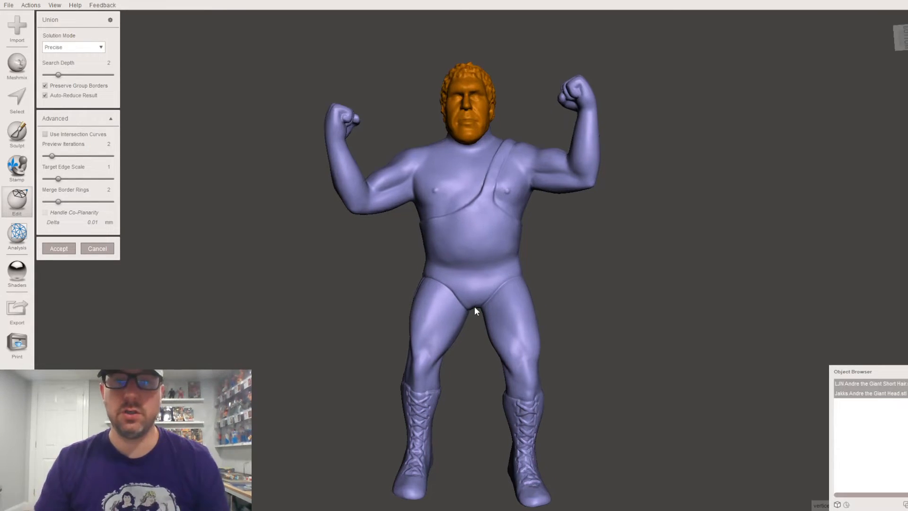
scroll(475, 306, "up", 3)
scroll(532, 278, "down", 3)
right_click_drag(539, 316, 472, 314)
scroll(472, 314, "up", 3)
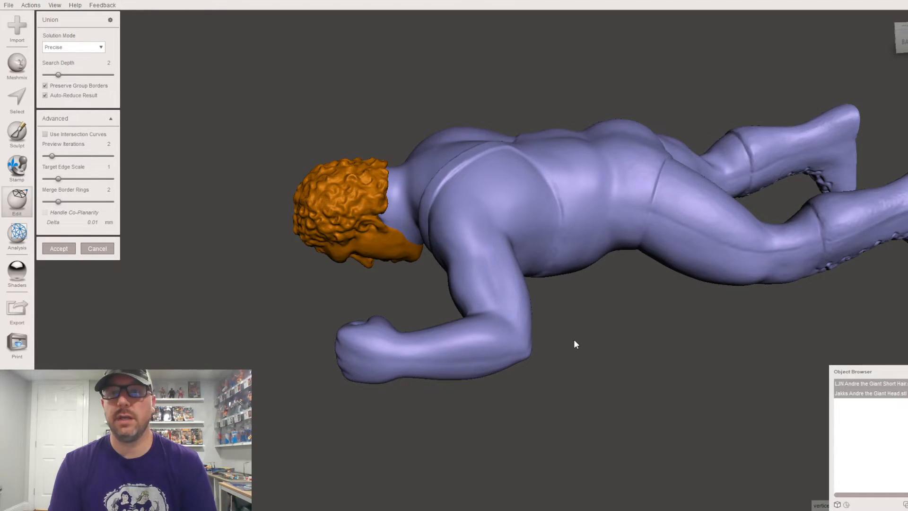
key("Return")
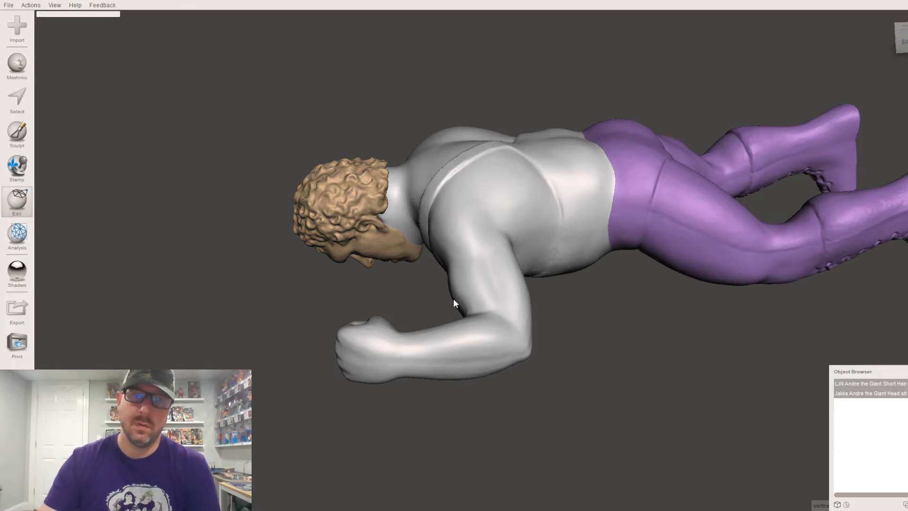
Inspect the merged seam between hair, ear and neck from the side
scroll(376, 235, "up", 6)
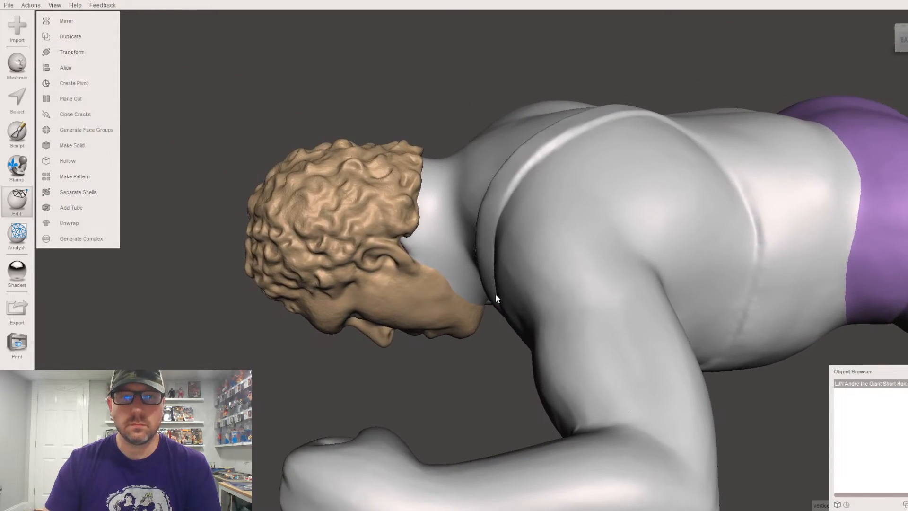
right_click_drag(495, 294, 472, 299)
scroll(433, 280, "up", 5)
right_click_drag(378, 279, 382, 268)
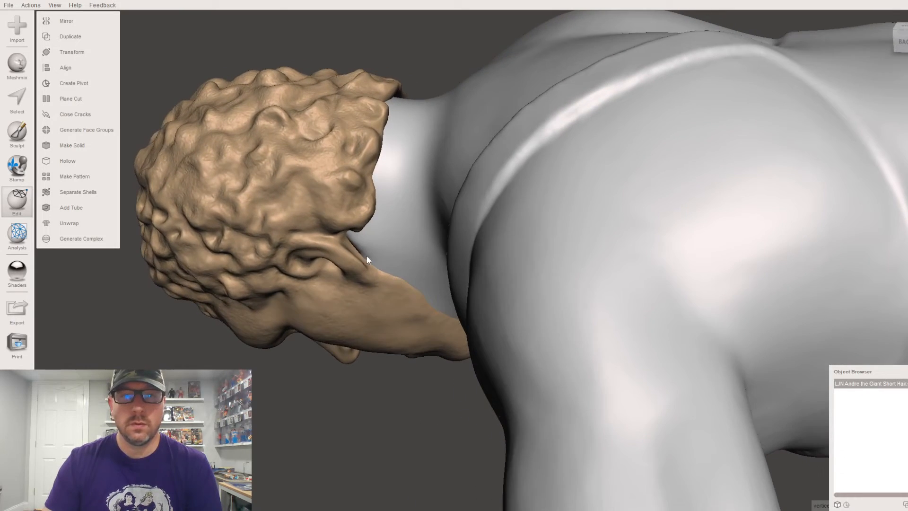
Sculpt the neck surface along the seam behind the ear with the Draw2 brush at size 20
left_click(17, 132)
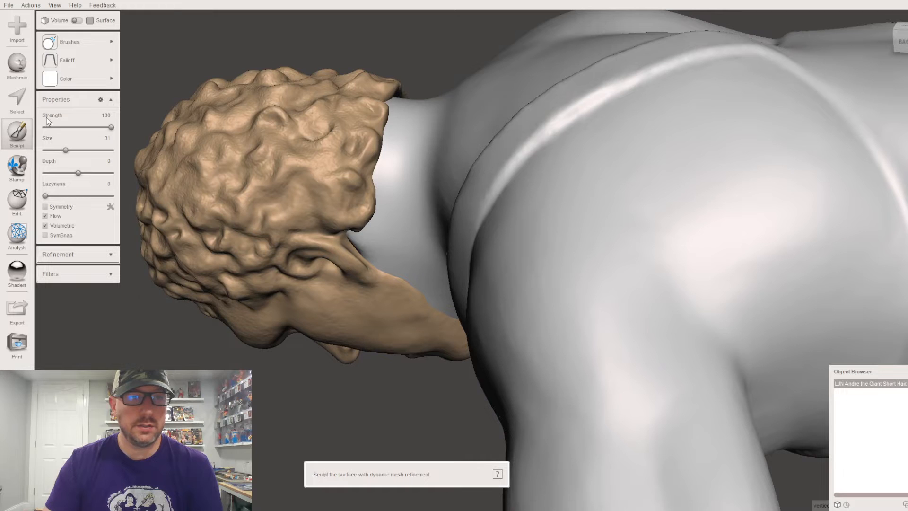
left_click(83, 44)
left_click(217, 79)
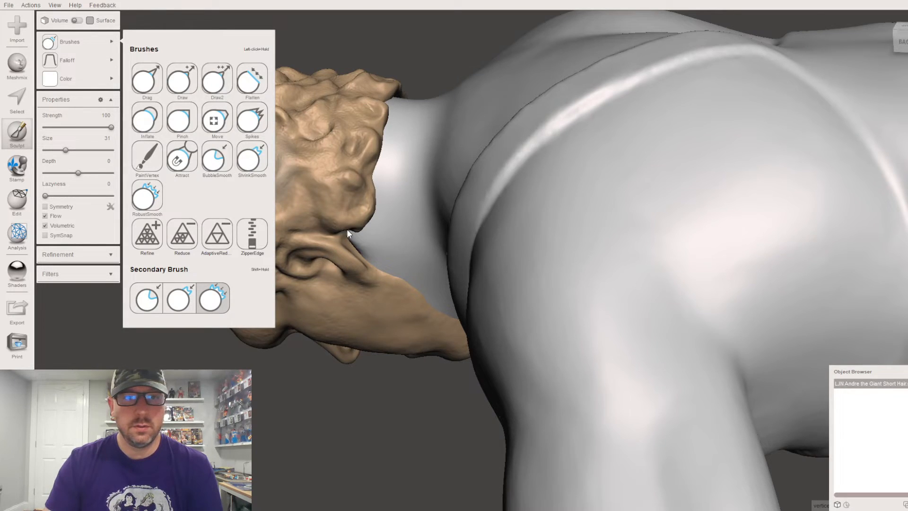
scroll(372, 243, "up", 6)
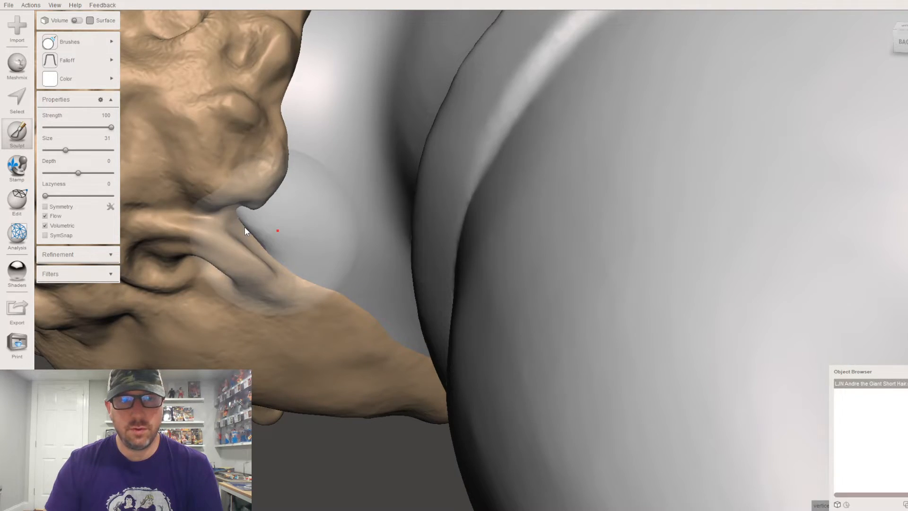
mouse_move(256, 230)
left_mouse_down()
mouse_move(262, 238)
mouse_move(246, 219)
mouse_move(264, 232)
mouse_move(276, 212)
mouse_move(286, 254)
mouse_move(308, 268)
mouse_move(283, 253)
left_mouse_up()
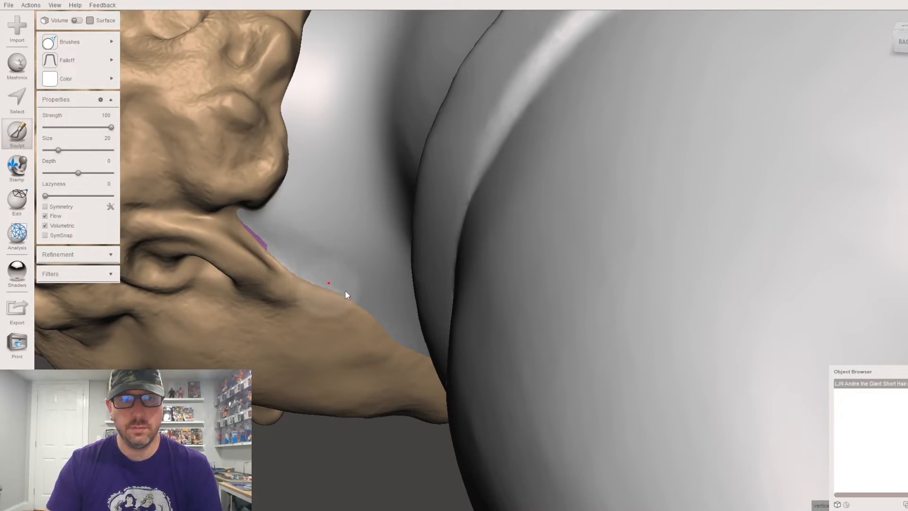
right_click_drag(396, 313, 344, 288)
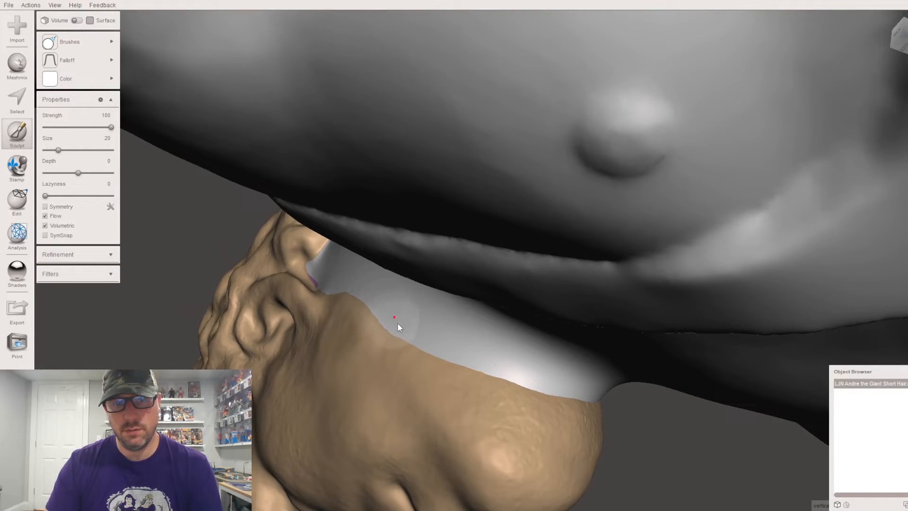
Sculpt the seam between the neck and head behind the opposite ear and along the jaw
mouse_move(543, 372)
right_mouse_down()
mouse_move(507, 371)
mouse_move(558, 367)
right_mouse_up()
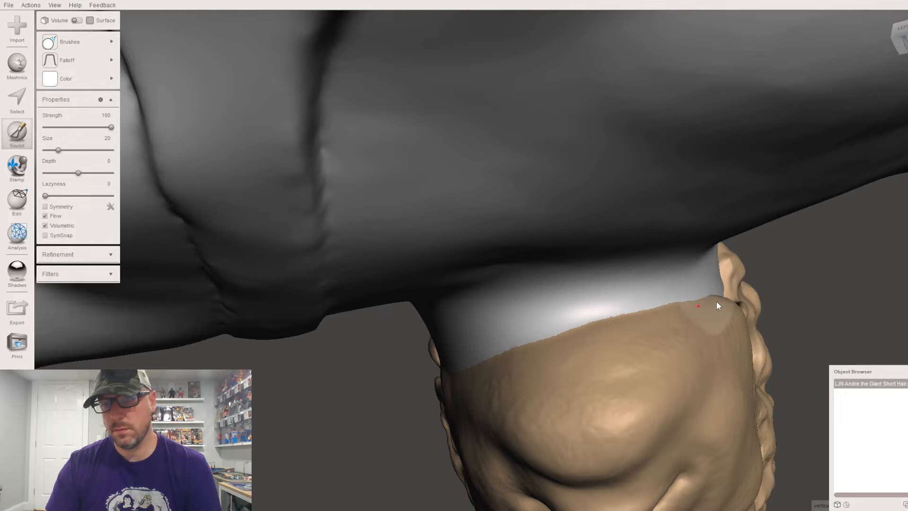
mouse_move(648, 345)
right_mouse_down()
mouse_move(574, 373)
mouse_move(486, 382)
right_mouse_up()
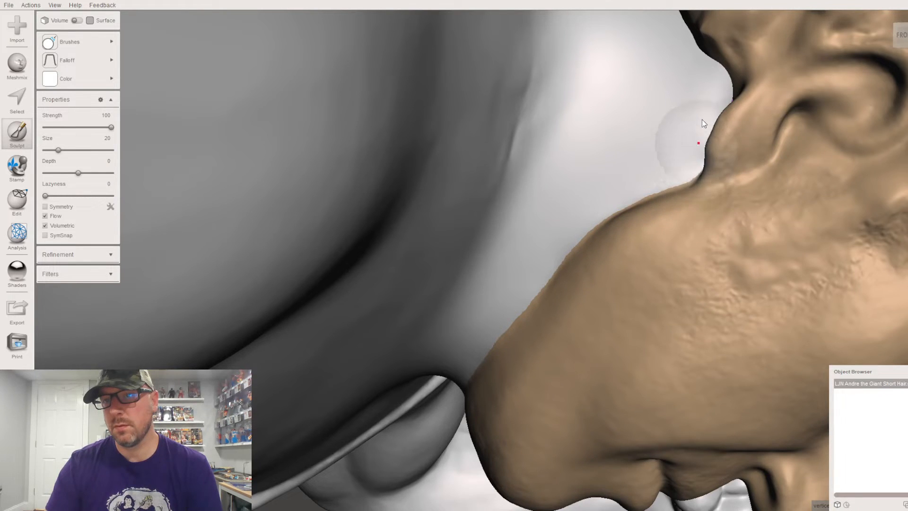
right_click_drag(731, 177, 751, 139)
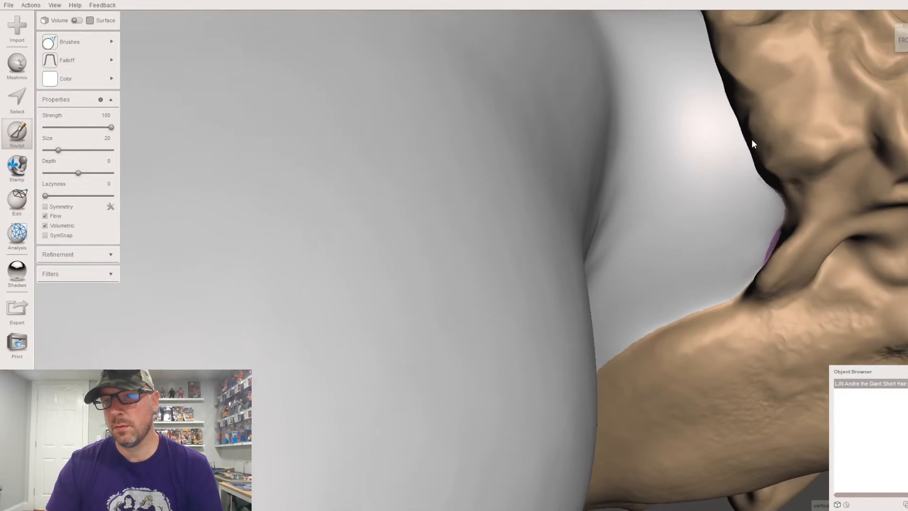
right_click_drag(757, 259, 815, 302)
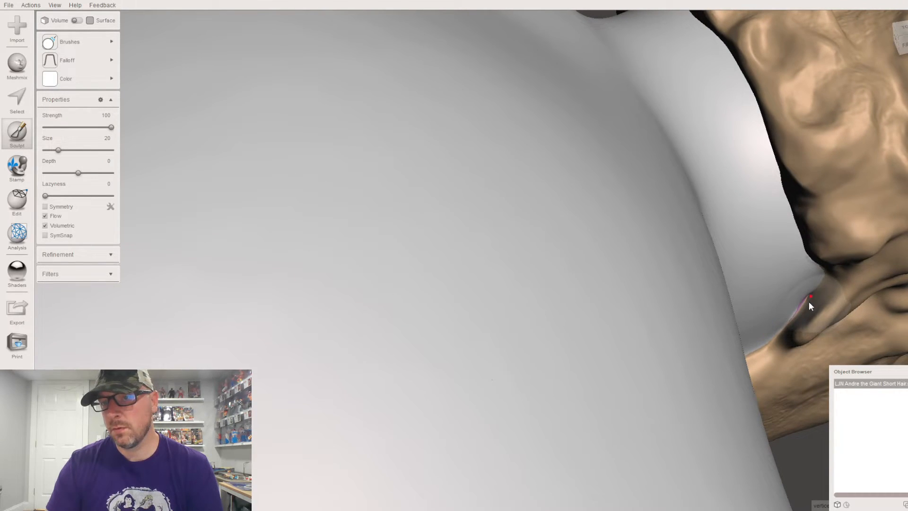
mouse_move(818, 291)
right_mouse_down()
mouse_move(657, 288)
mouse_move(444, 260)
mouse_move(367, 190)
mouse_move(397, 205)
mouse_move(541, 197)
mouse_move(577, 233)
right_mouse_up()
mouse_move(669, 263)
left_mouse_down()
mouse_move(651, 295)
mouse_move(645, 287)
mouse_move(666, 259)
mouse_move(625, 159)
left_mouse_up()
right_click_drag(588, 158, 644, 283)
mouse_move(540, 92)
right_mouse_down()
mouse_move(665, 214)
mouse_move(655, 130)
right_mouse_up()
mouse_move(712, 77)
left_mouse_down()
mouse_move(635, 56)
mouse_move(529, 46)
mouse_move(411, 105)
left_mouse_up()
mouse_move(451, 94)
right_mouse_down()
mouse_move(555, 102)
mouse_move(466, 68)
right_mouse_up()
mouse_move(461, 69)
left_mouse_down()
mouse_move(419, 188)
mouse_move(359, 246)
mouse_move(411, 266)
mouse_move(440, 221)
left_mouse_up()
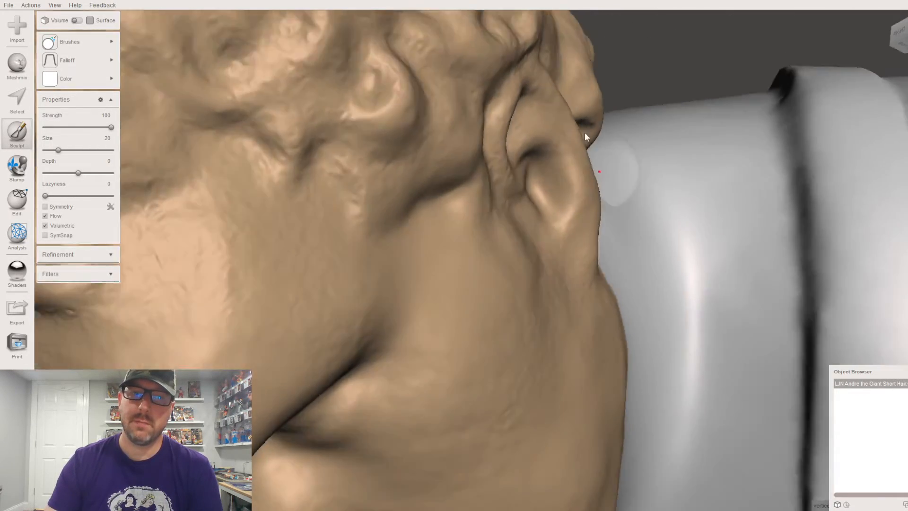
right_click_drag(586, 137, 606, 119)
Run the Inspector on the whole merged figure to look for mesh defects
scroll(542, 288, "down", 12)
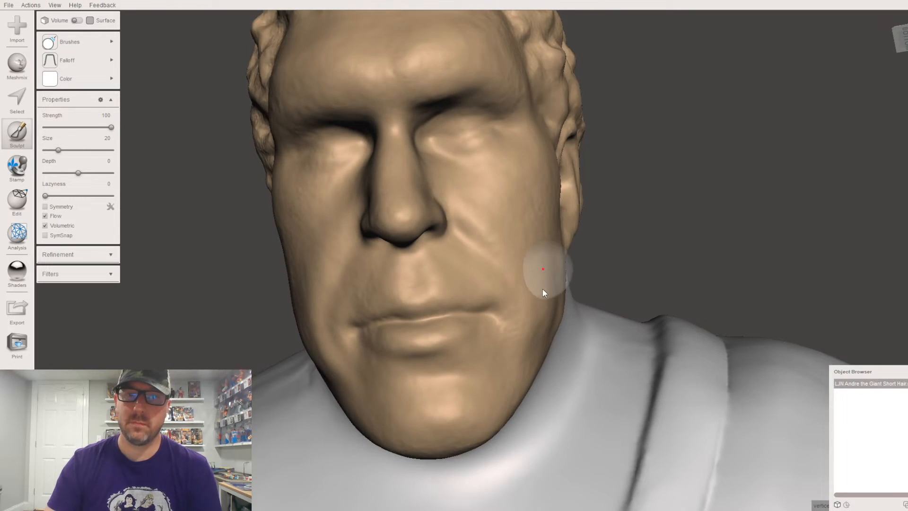
middle_click_drag(549, 254, 546, 160)
right_click_drag(546, 160, 572, 197)
scroll(571, 185, "down", 3)
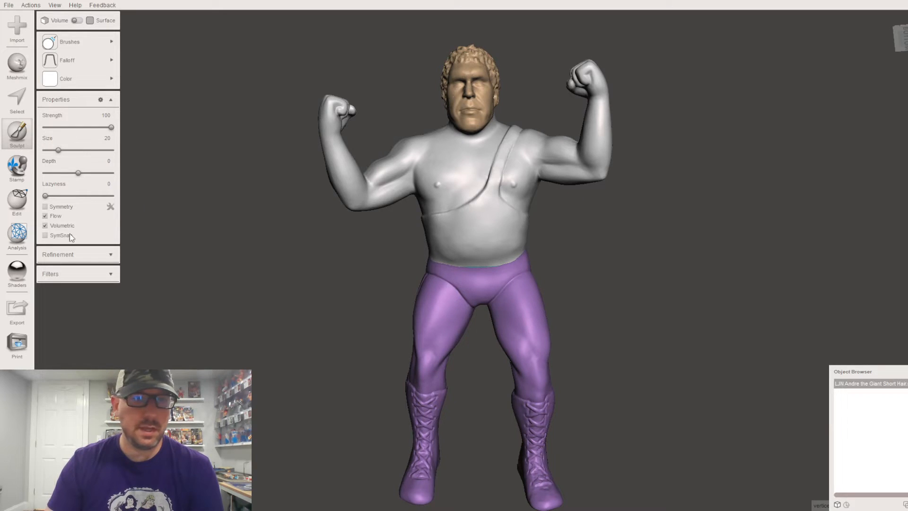
left_click(19, 237)
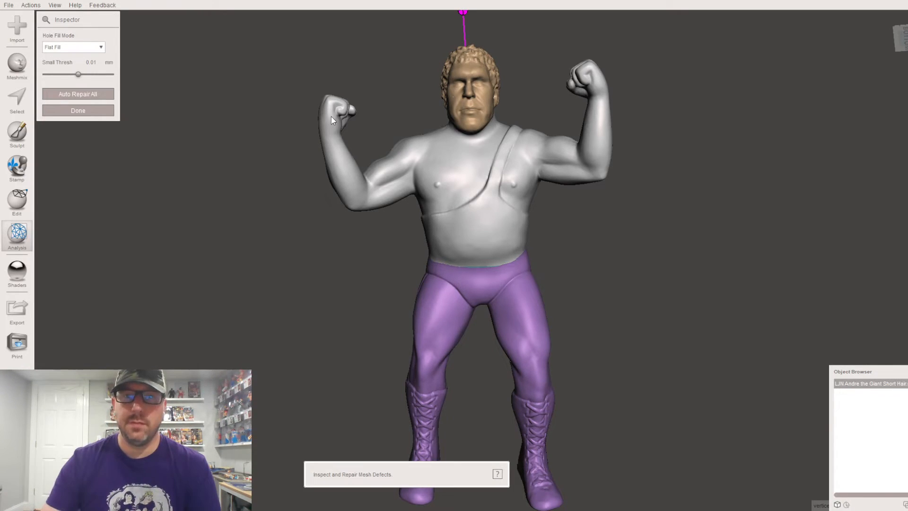
scroll(506, 161, "up", 3)
middle_click_drag(506, 161, 527, 301)
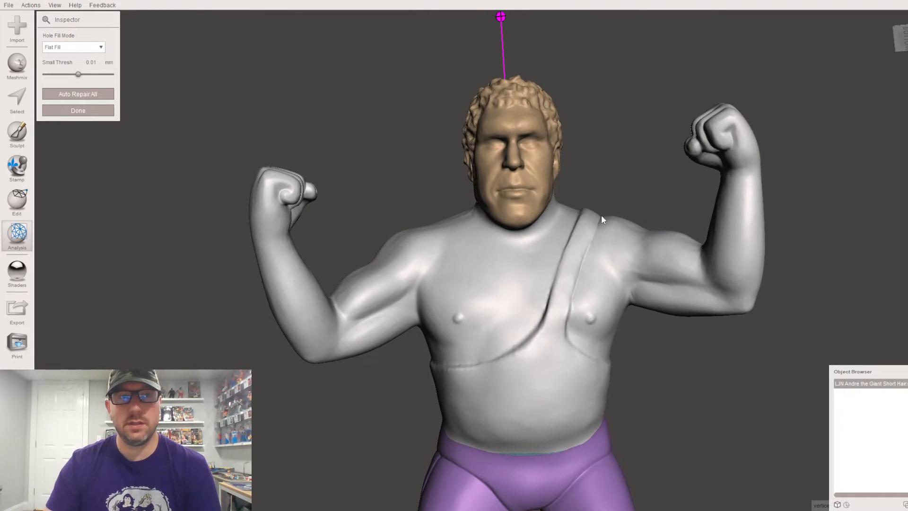
mouse_move(308, 135)
right_mouse_down()
mouse_move(501, 266)
mouse_move(448, 279)
mouse_move(416, 300)
mouse_move(476, 274)
mouse_move(545, 272)
mouse_move(517, 248)
mouse_move(443, 286)
right_mouse_up()
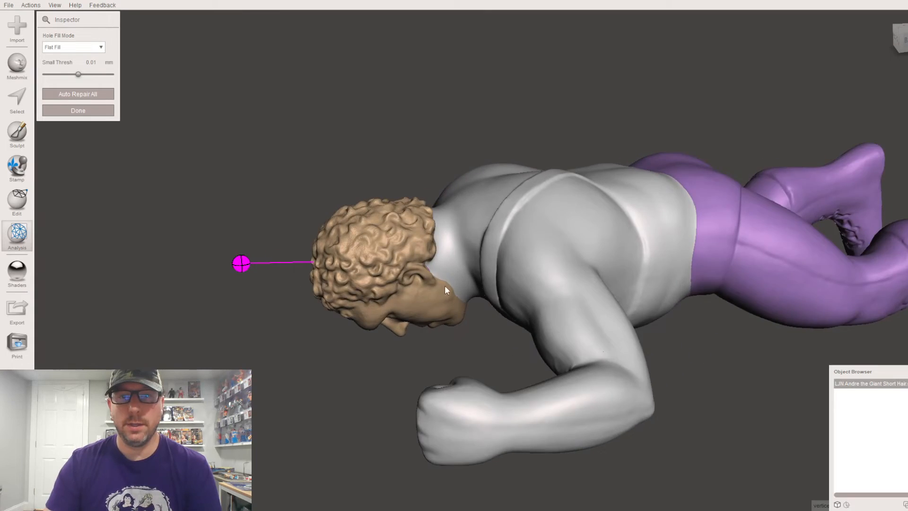
Fill the hole flagged at the top of the head from inside the mesh, using Flat Fill
scroll(478, 266, "up", 6)
right_click_drag(513, 248, 512, 121)
scroll(430, 204, "up", 2)
scroll(430, 204, "down", 2)
mouse_move(426, 200)
right_mouse_down()
mouse_move(420, 195)
mouse_move(424, 212)
right_mouse_up()
scroll(423, 212, "up", 1)
scroll(424, 211, "up", 2)
right_click_drag(347, 186, 357, 195)
middle_click_drag(357, 195, 402, 241)
right_click_drag(365, 191, 374, 197)
mouse_move(340, 156)
right_mouse_down()
mouse_move(327, 156)
mouse_move(317, 116)
right_mouse_up()
right_click_drag(334, 198, 347, 236)
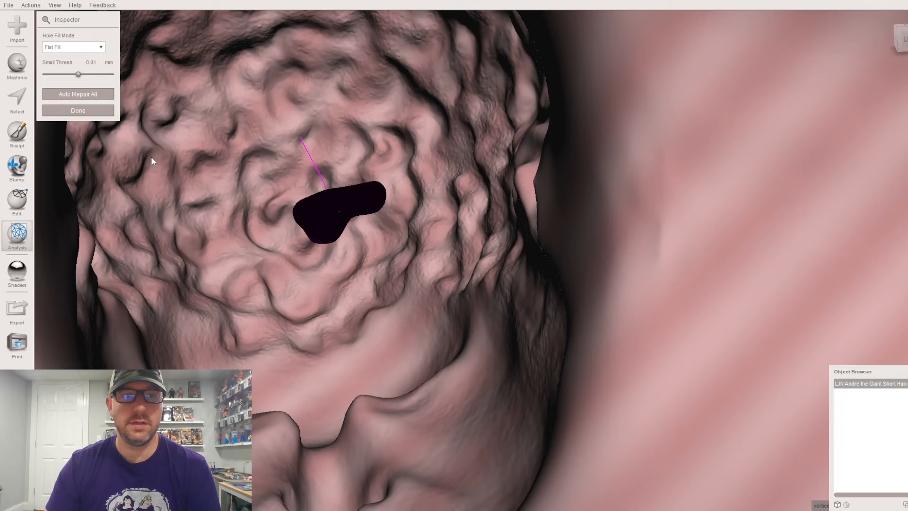
left_click(345, 201)
Examine the repaired figure's head, torso and waist from the front for remaining defect markers
right_click_drag(360, 179, 320, 190)
scroll(340, 192, "down", 10)
right_click_drag(431, 261, 115, 270)
scroll(363, 388, "down", 4)
scroll(364, 391, "down", 3)
right_click_drag(421, 399, 407, 356)
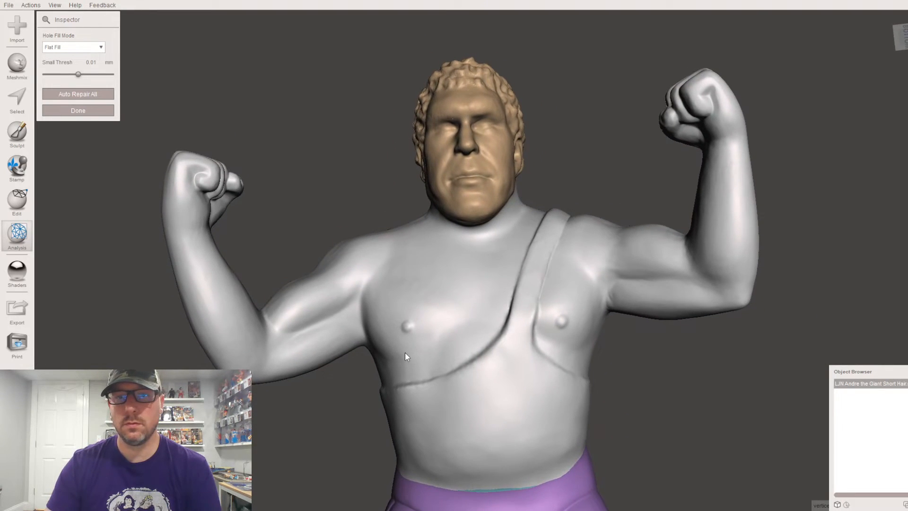
scroll(398, 340, "up", 3)
middle_click_drag(386, 319, 386, 284)
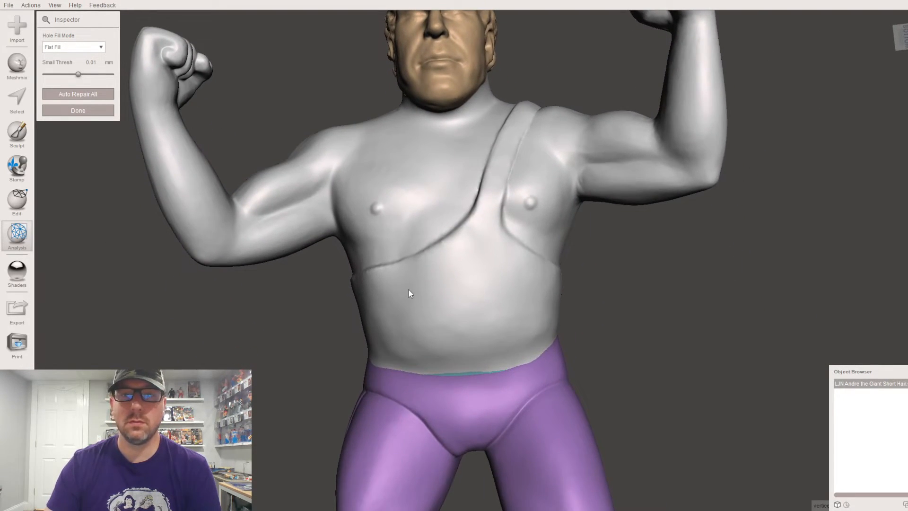
scroll(364, 275, "down", 3)
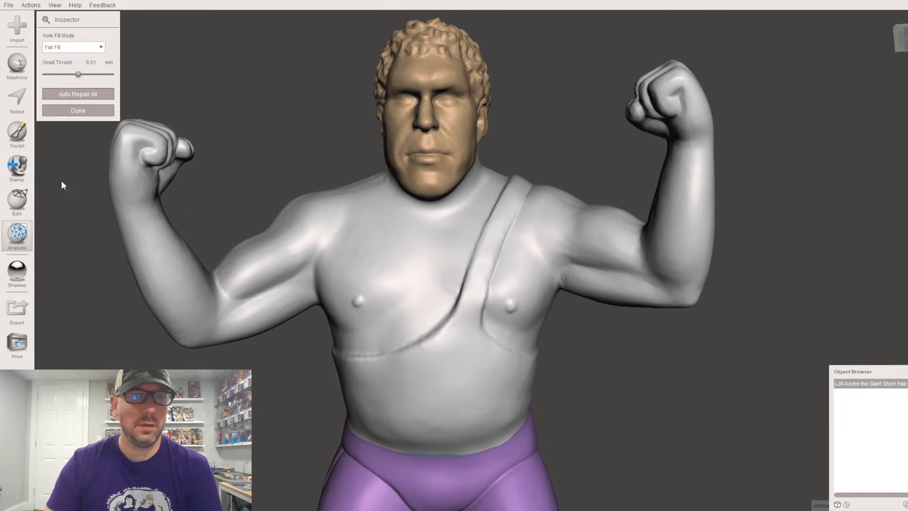
Compute a Make Solid version of the figure with solid type Accurate, solid accuracy 1028 and mesh density 1028
left_click(20, 204)
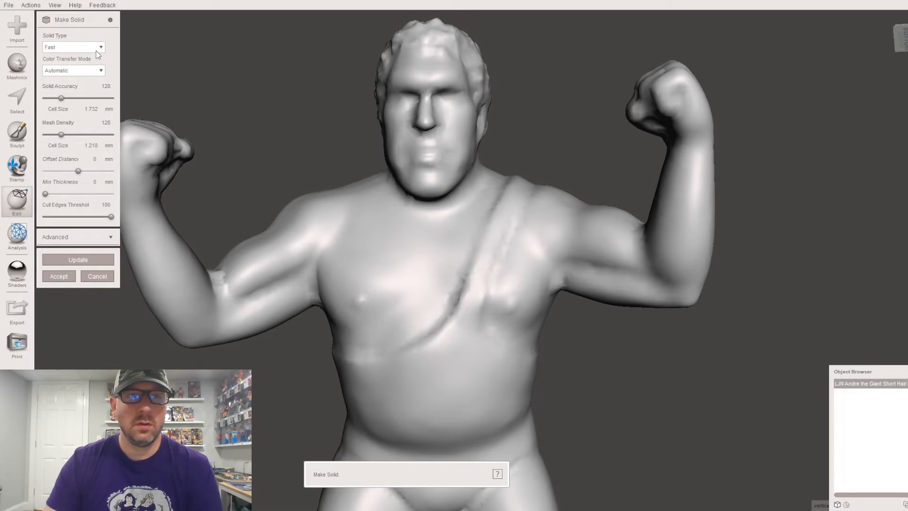
left_click(97, 49)
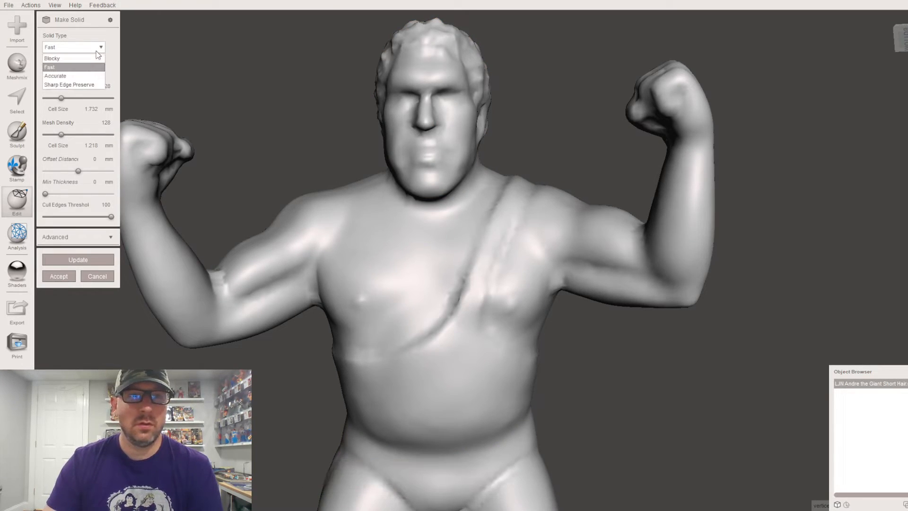
left_click(83, 76)
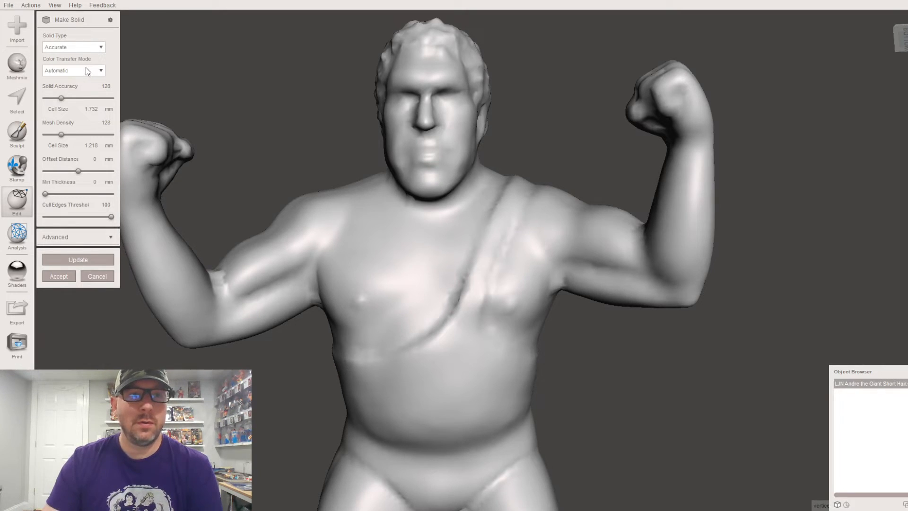
left_click(87, 71)
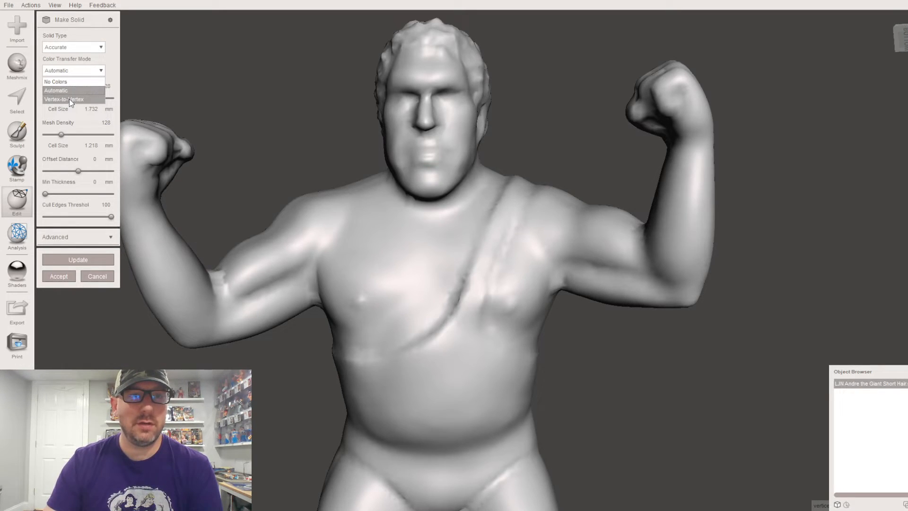
left_click(102, 86)
type("0")
left_click(103, 123)
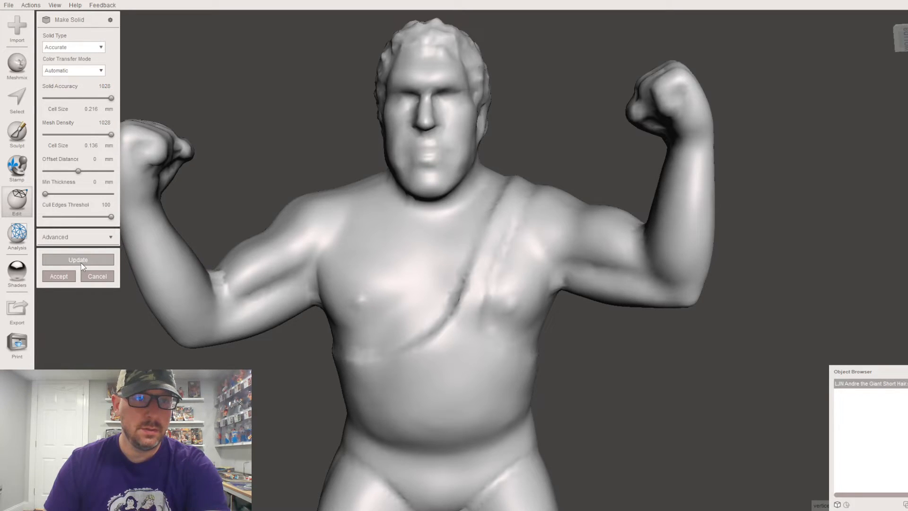
left_click(80, 261)
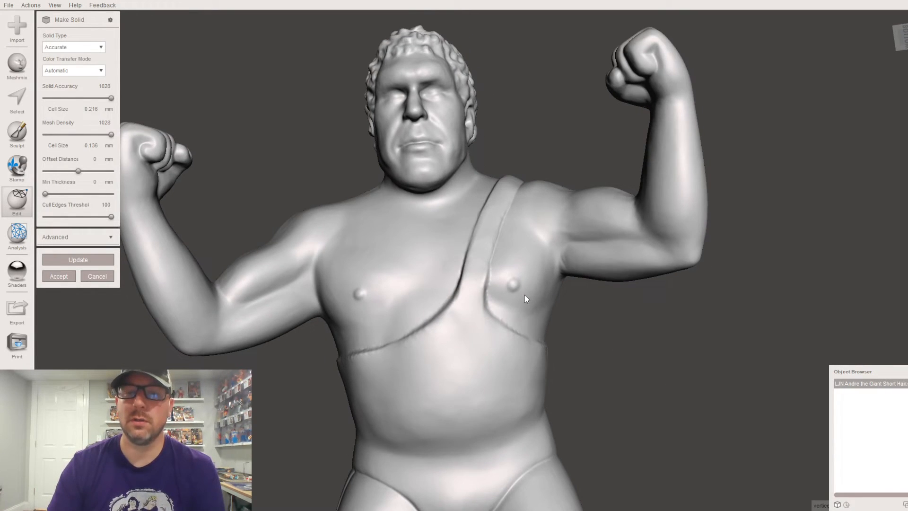
Check the solid figure's torso, legs and boots and accept the Make Solid result
scroll(539, 337, "down", 5)
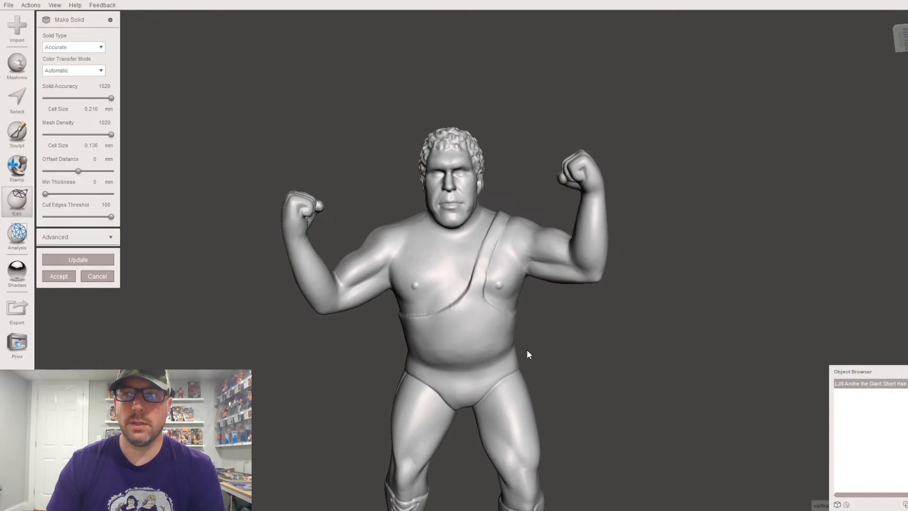
middle_click_drag(527, 351, 536, 306)
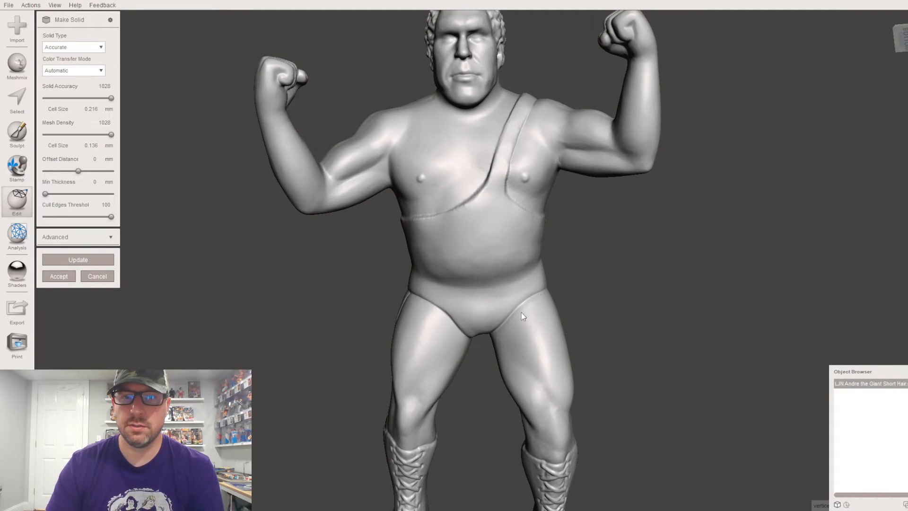
right_click_drag(561, 274, 539, 283)
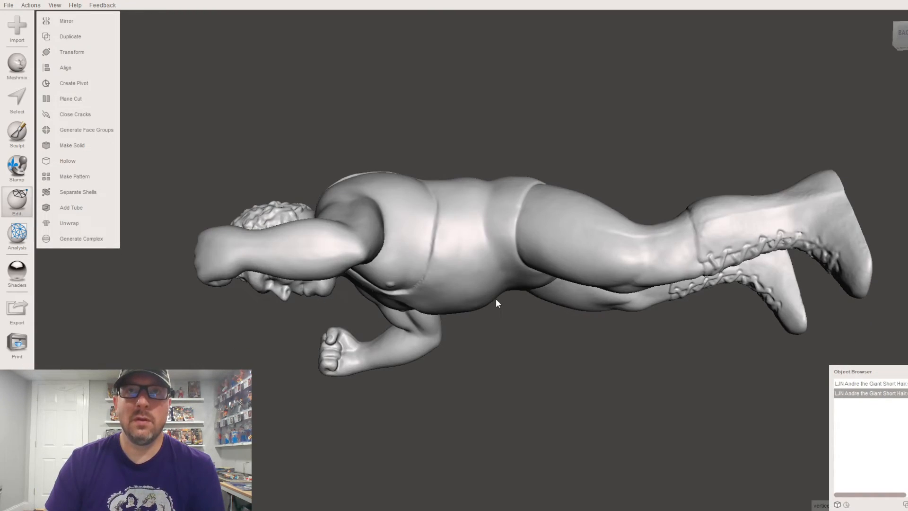
Smooth the seam along the outer left thigh and knee with the RobustSmooth sculpting brush at size 28
right_click_drag(480, 302, 272, 306)
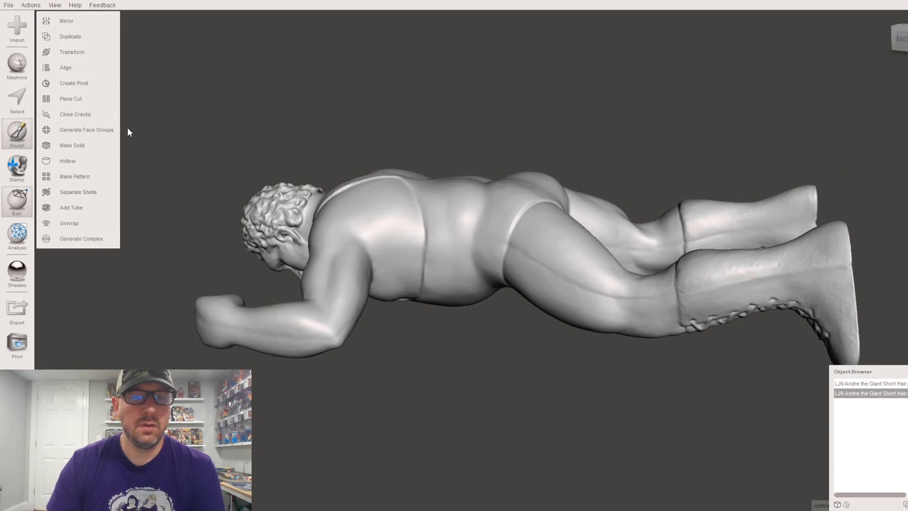
key("s")
mouse_move(86, 44)
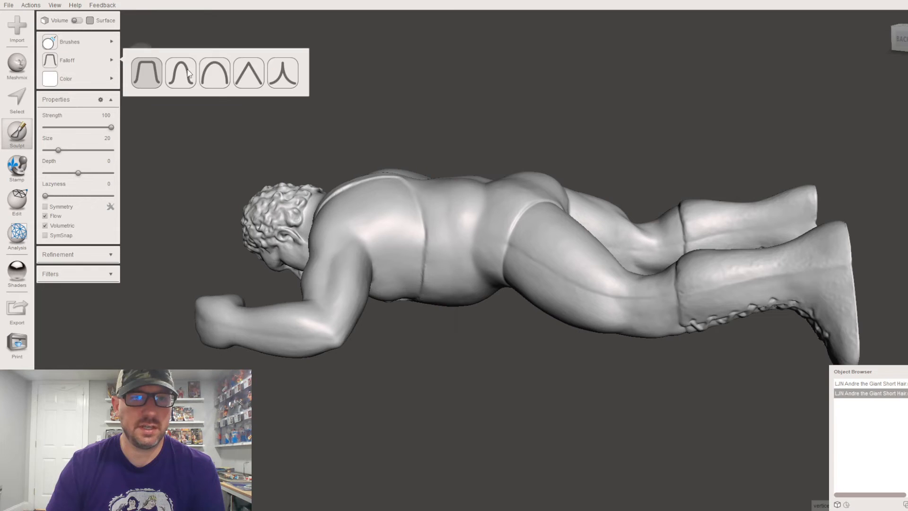
left_click(147, 197)
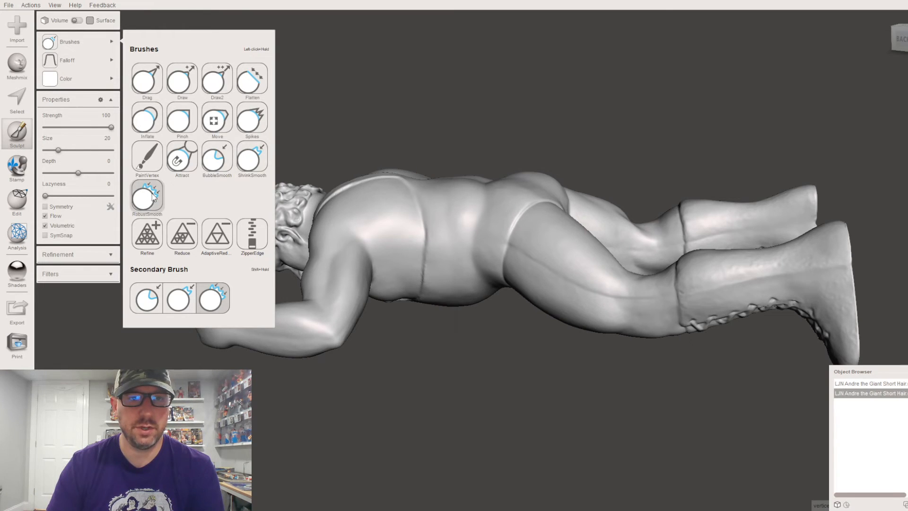
scroll(562, 284, "up", 3)
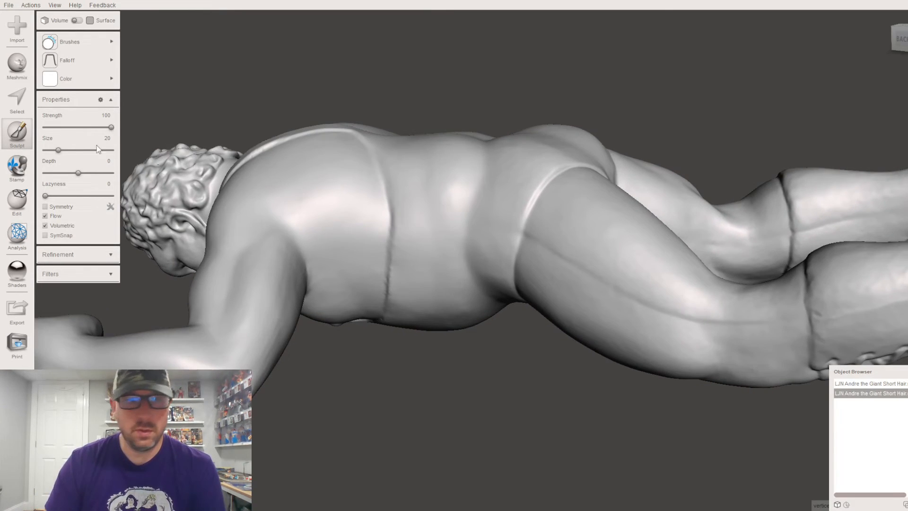
left_click_drag(58, 151, 66, 154)
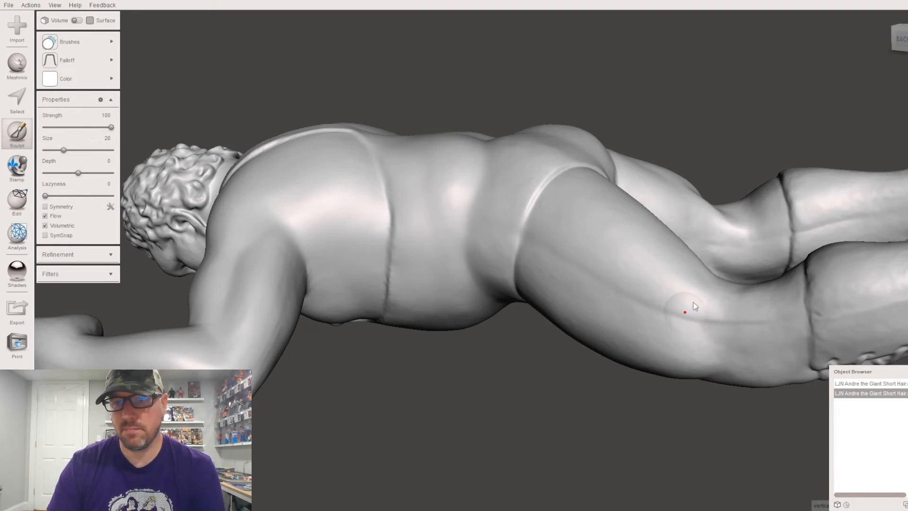
scroll(504, 266, "up", 2)
mouse_move(109, 61)
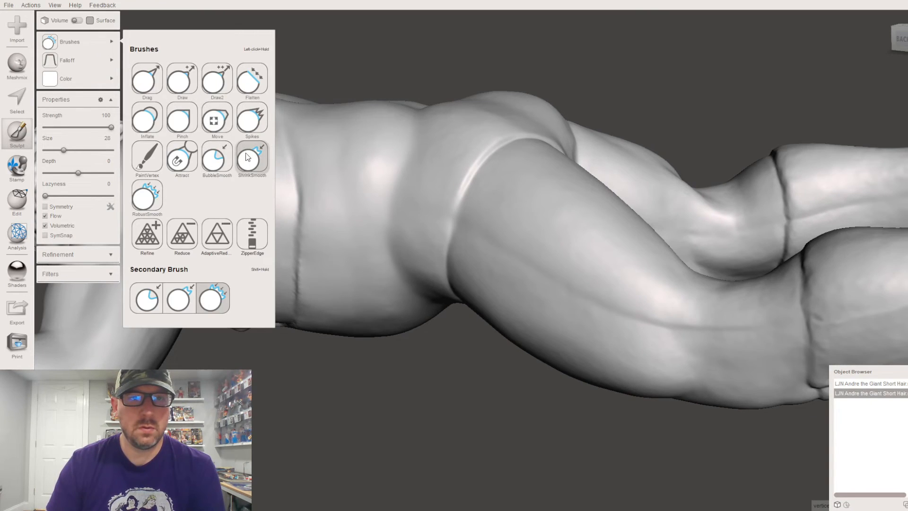
mouse_move(670, 318)
left_mouse_down()
mouse_move(769, 324)
mouse_move(569, 299)
mouse_move(473, 224)
mouse_move(618, 304)
mouse_move(575, 303)
mouse_move(566, 292)
mouse_move(739, 332)
left_mouse_up()
Smooth away the raised seam running along the outer right leg from the boot cuff to the singlet edge
right_click_drag(720, 321, 665, 240)
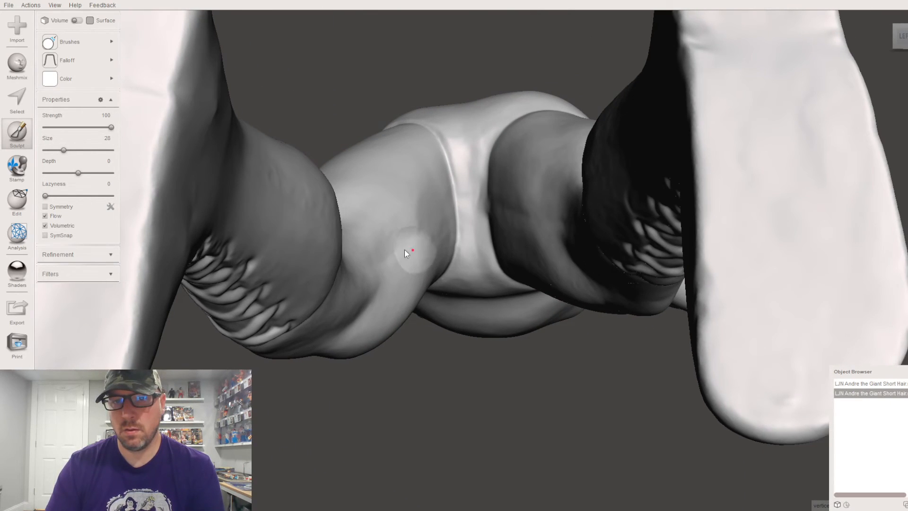
right_click_drag(540, 254, 590, 158)
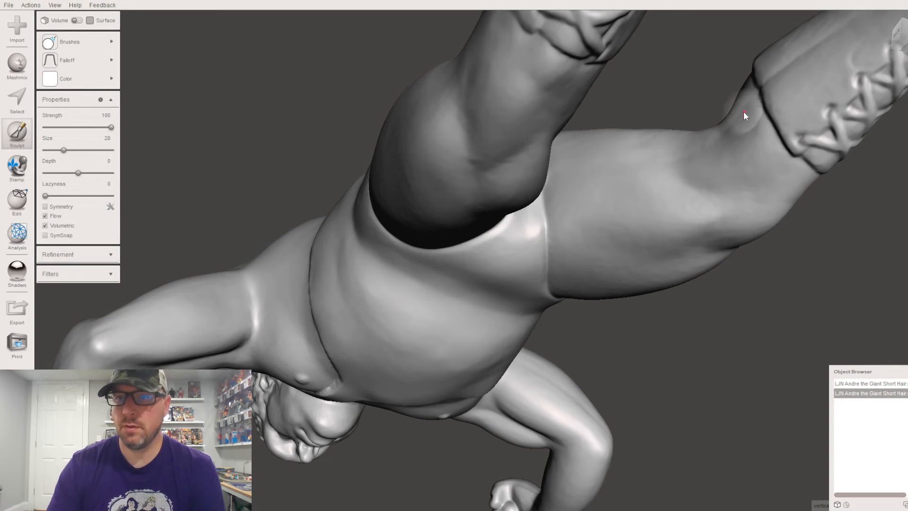
right_click_drag(710, 229, 753, 304)
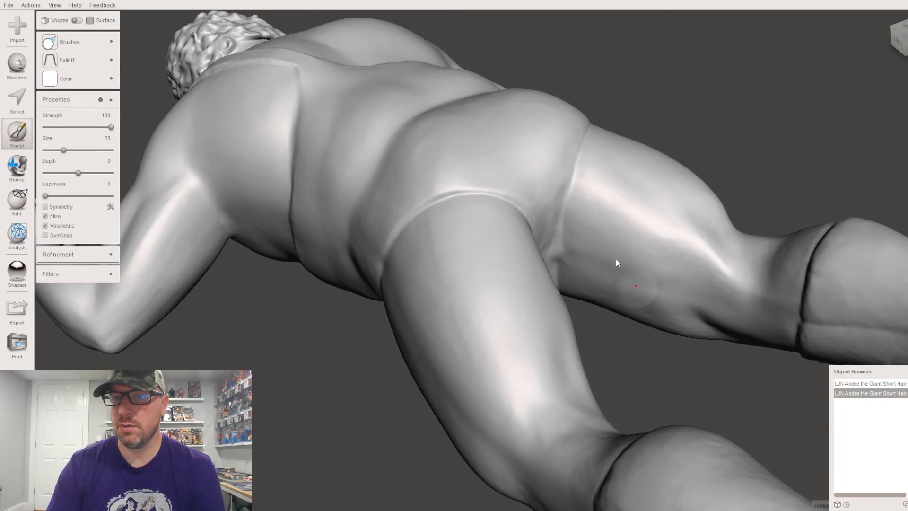
right_click_drag(704, 288, 277, 246)
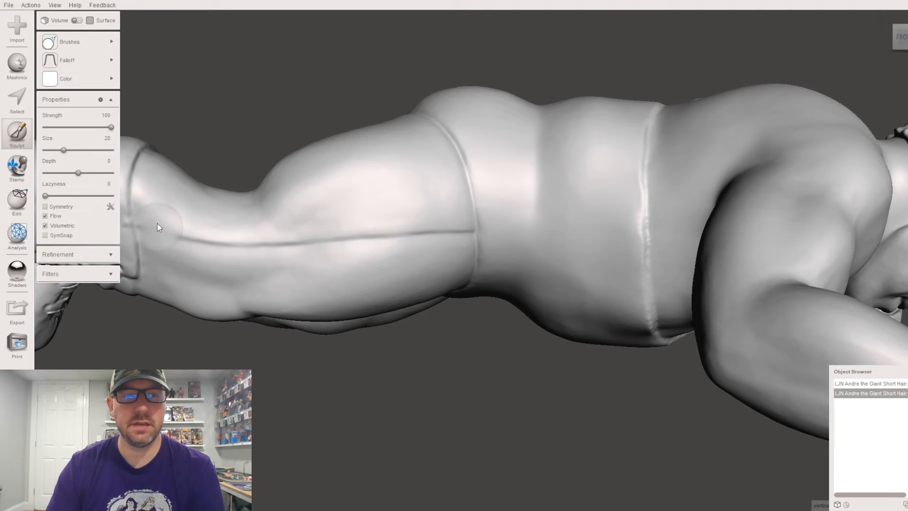
left_click_drag(168, 246, 331, 242)
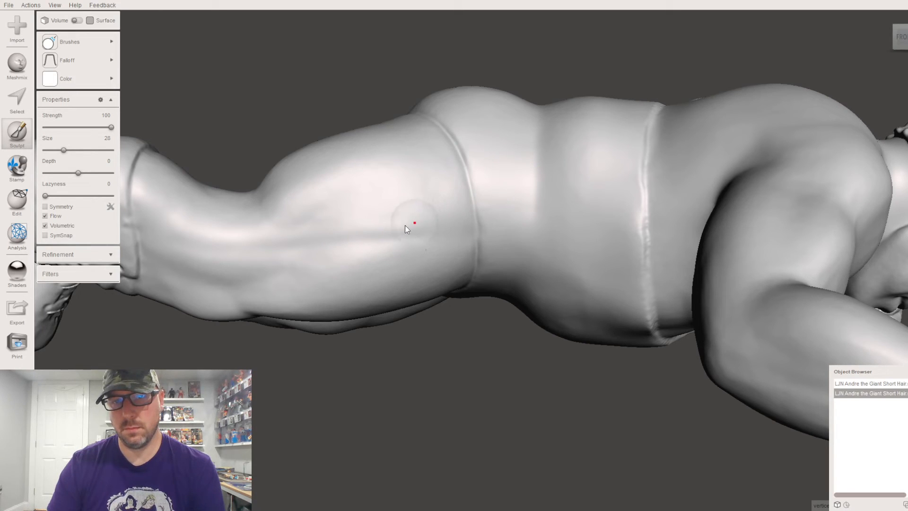
Examine the smoothed legs up close and the whole figure from the front, and leave the Sculpt tools
right_click_drag(359, 178, 288, 234)
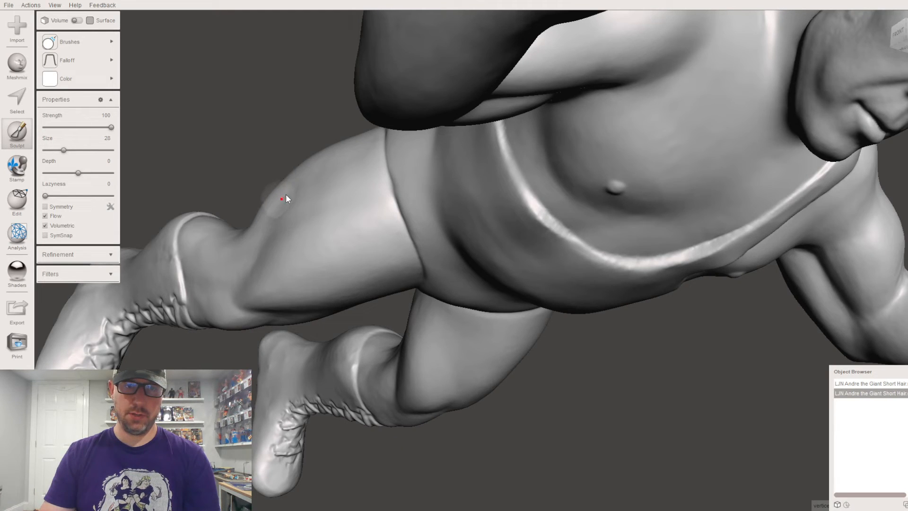
right_click_drag(319, 137, 300, 111)
scroll(331, 118, "down", 6)
scroll(472, 153, "down", 3)
right_click_drag(474, 155, 662, 170)
scroll(486, 170, "up", 2)
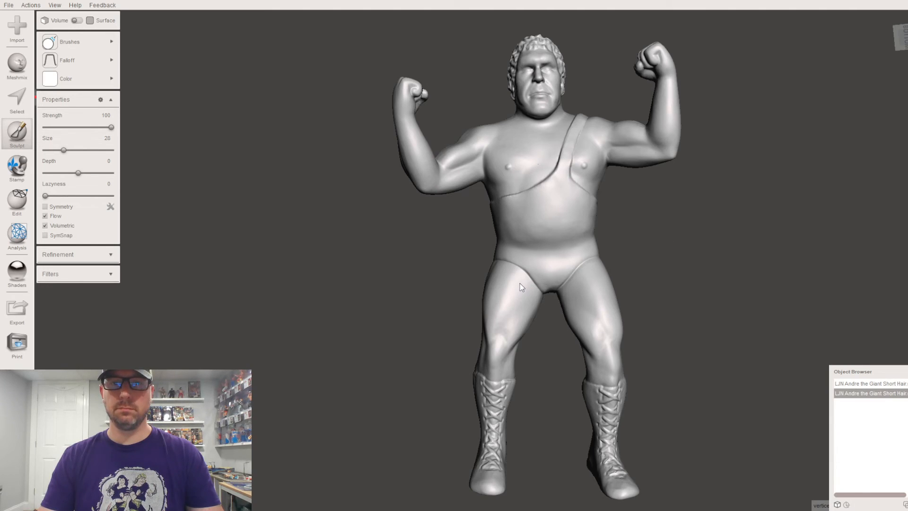
key("Escape")
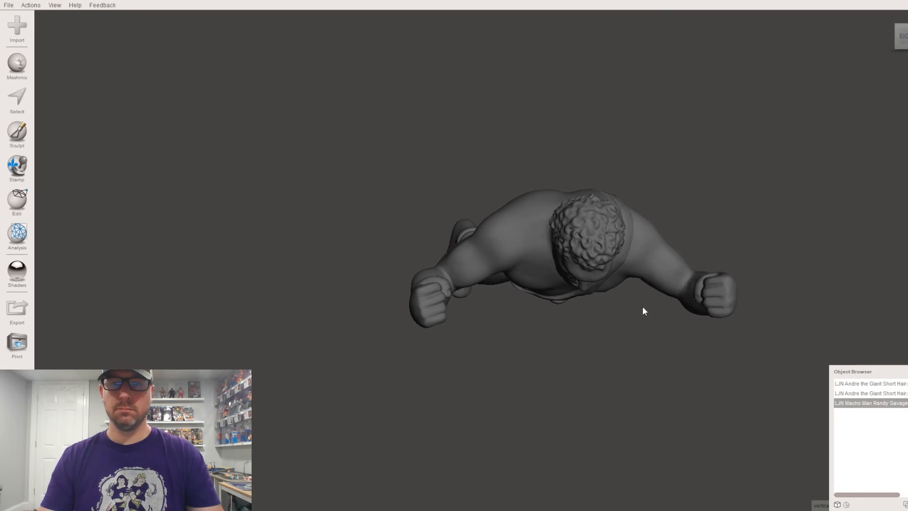
Move the Macho Man Randy Savage model to Andre's position with Transform, translating about -438.9 mm in Y and 363.12 mm in Z
right_click_drag(642, 305, 607, 195)
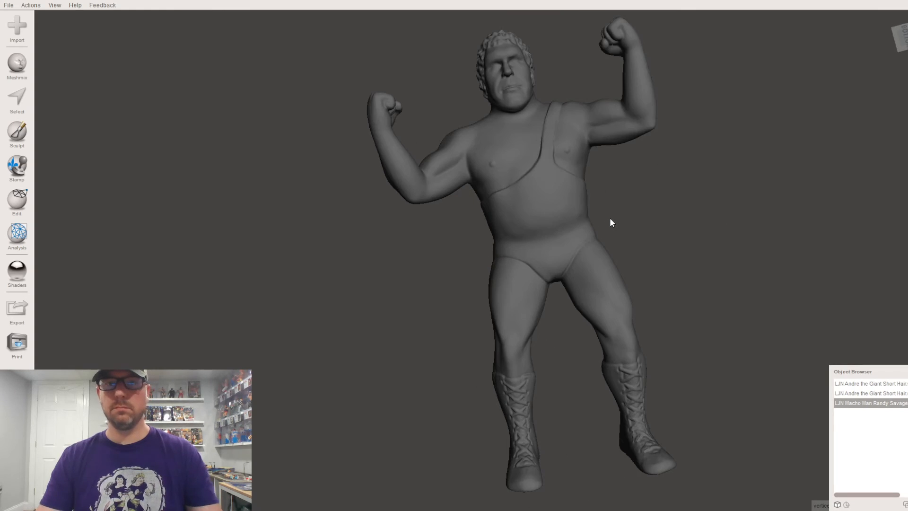
right_click_drag(608, 222, 571, 379)
key("ctrl+t")
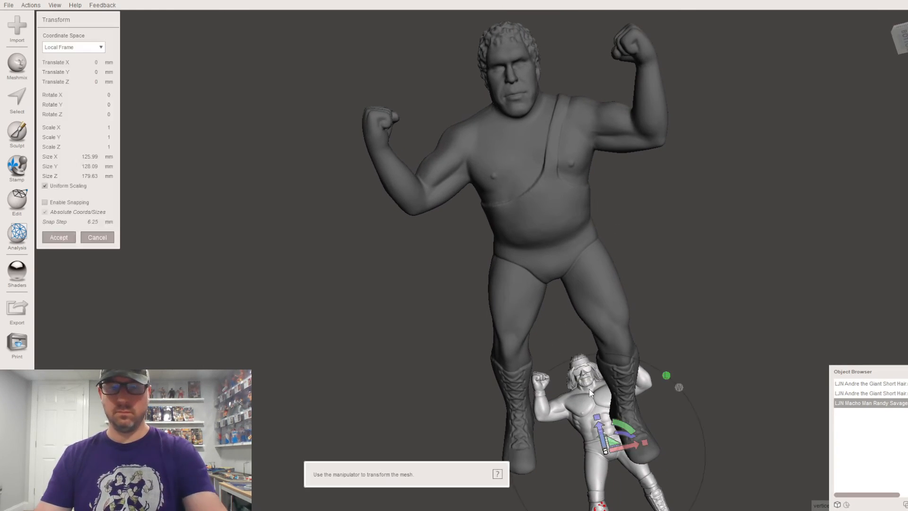
left_click_drag(586, 425, 547, 204)
right_click_drag(674, 287, 597, 288)
right_click_drag(608, 188, 593, 248)
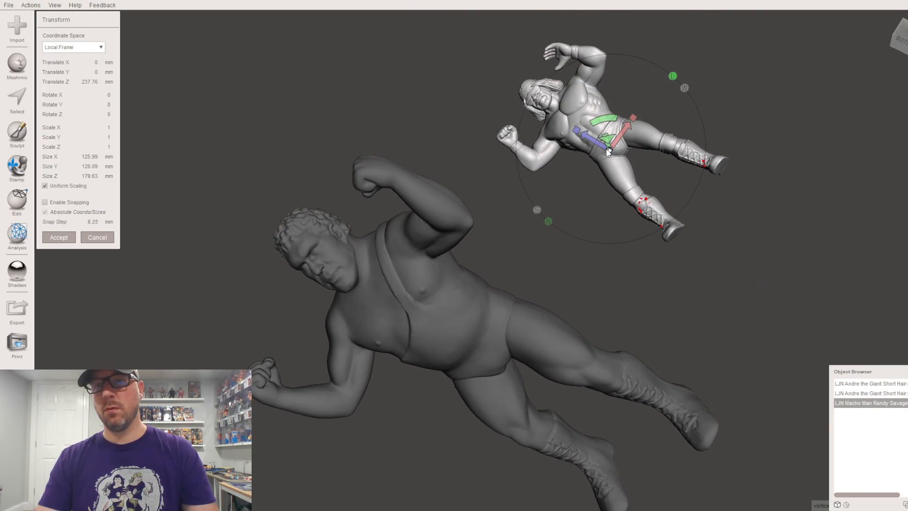
left_click_drag(609, 152, 514, 309)
right_click_drag(514, 309, 570, 249)
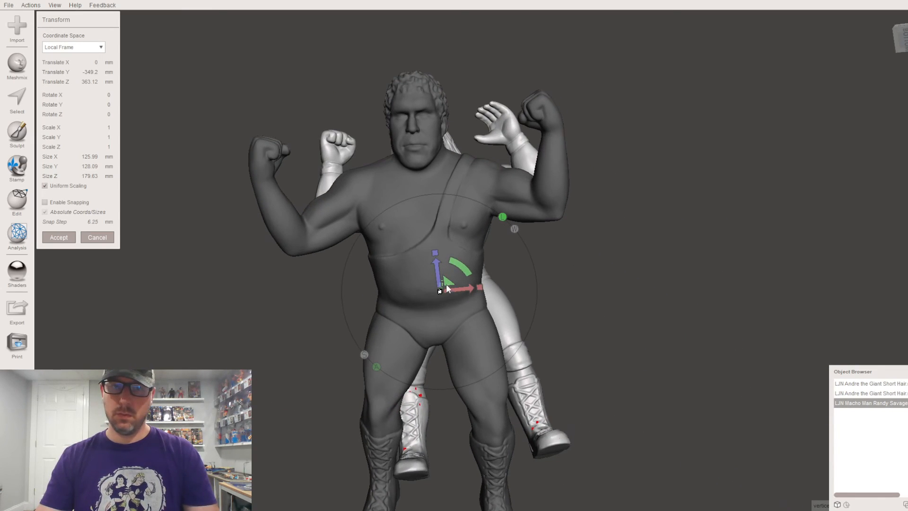
left_click_drag(439, 289, 433, 337)
Rotate the Macho Man model about 35.9 degrees around X to line it up with Andre's body
right_click_drag(491, 358, 363, 485)
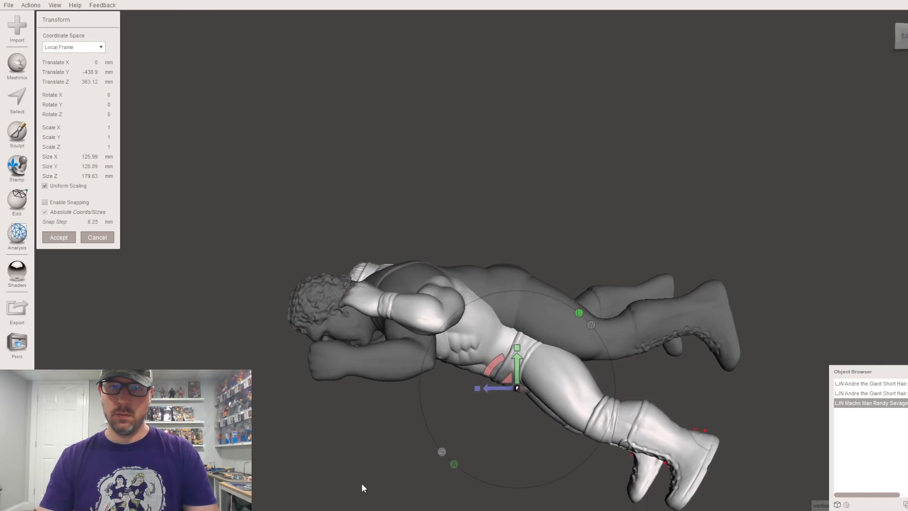
left_click_drag(491, 368, 475, 384)
right_click_drag(474, 384, 562, 283)
scroll(583, 185, "up", 5)
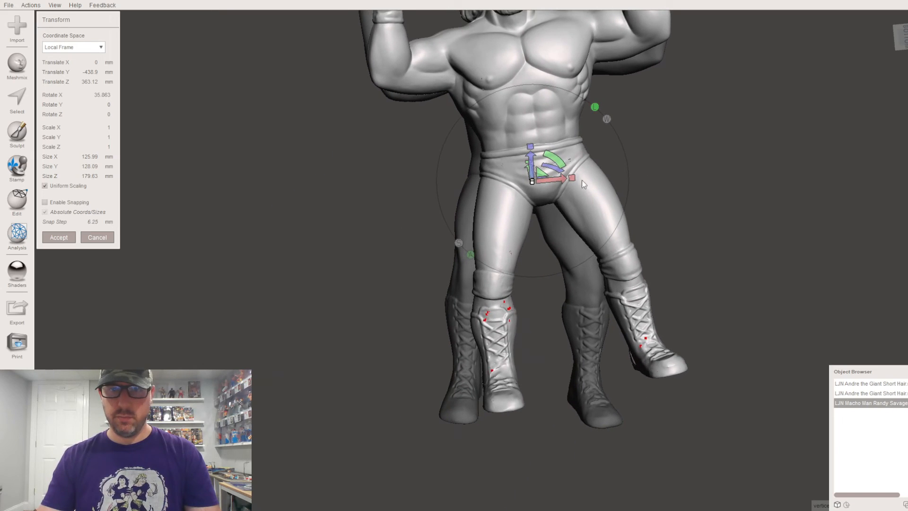
Place the Macho Man model beside Andre's right side, about -95 mm in X, and turn it about 11.8 degrees around Y
left_click_drag(560, 160, 321, 213)
right_click_drag(468, 256, 473, 365)
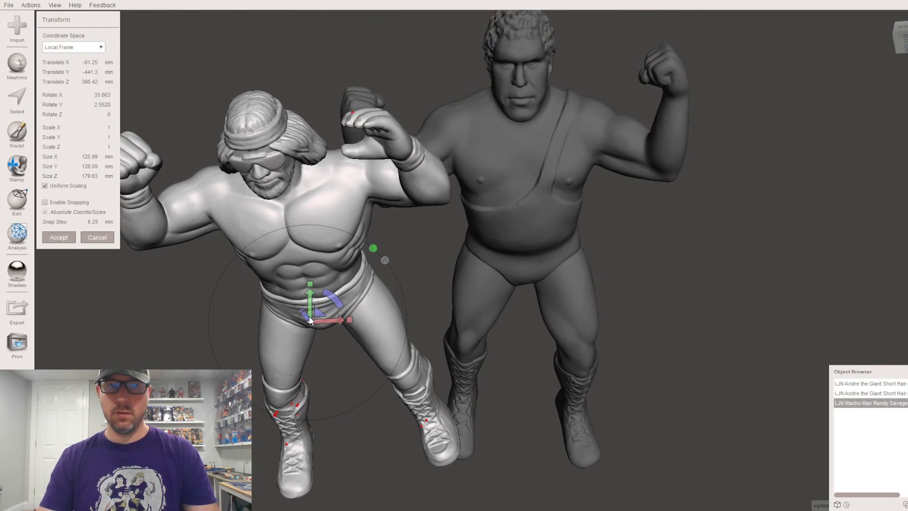
left_click_drag(309, 310, 314, 267)
right_click_drag(314, 268, 384, 324)
left_click_drag(385, 322, 392, 312)
right_click_drag(392, 312, 501, 134)
left_click_drag(314, 215, 327, 226)
right_click_drag(445, 246, 505, 256)
left_click_drag(378, 245, 386, 297)
right_click_drag(462, 291, 440, 284)
left_click_drag(399, 282, 456, 317)
middle_click_drag(472, 314, 468, 292)
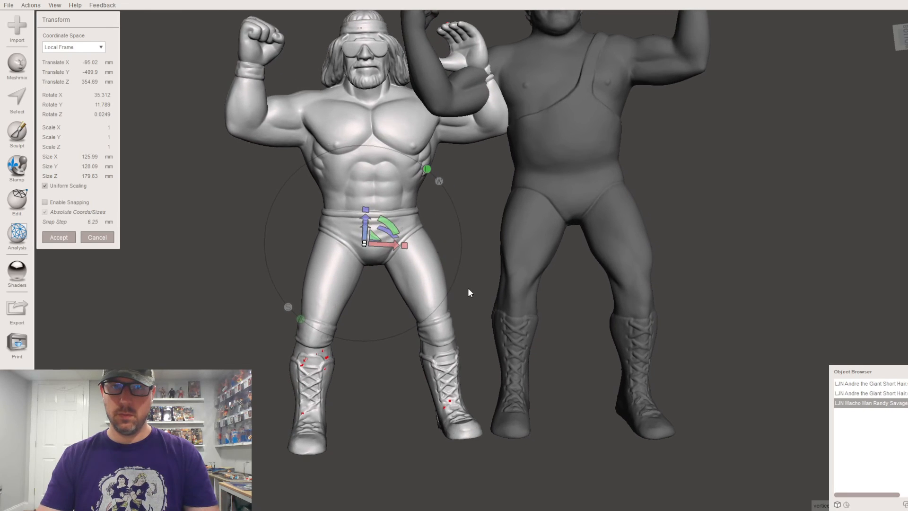
Overlap the Macho Man model with Andre's body at about -13 mm in X and rotate it about -13 degrees around Z
left_click_drag(396, 252, 585, 221)
right_click_drag(608, 226, 594, 348)
left_click_drag(592, 288, 597, 293)
right_click_drag(597, 293, 599, 339)
left_click_drag(582, 343, 586, 345)
right_click_drag(586, 346, 569, 216)
left_click_drag(569, 216, 570, 217)
left_click_drag(566, 226, 570, 216)
middle_click_drag(600, 194, 537, 284)
right_click_drag(538, 284, 554, 298)
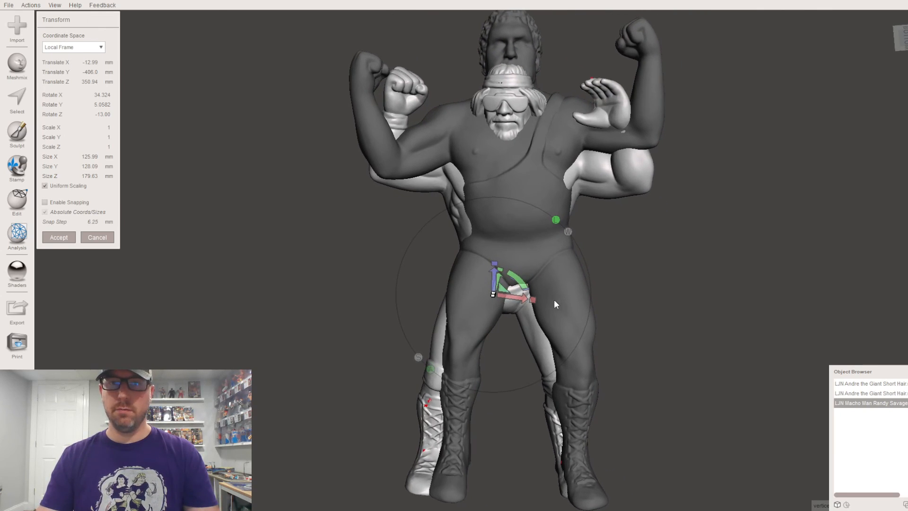
Move the Macho Man model back beside Andre to compare their sizes, and cancel the transform
left_click_drag(518, 299, 272, 302)
middle_click_drag(272, 308, 428, 345)
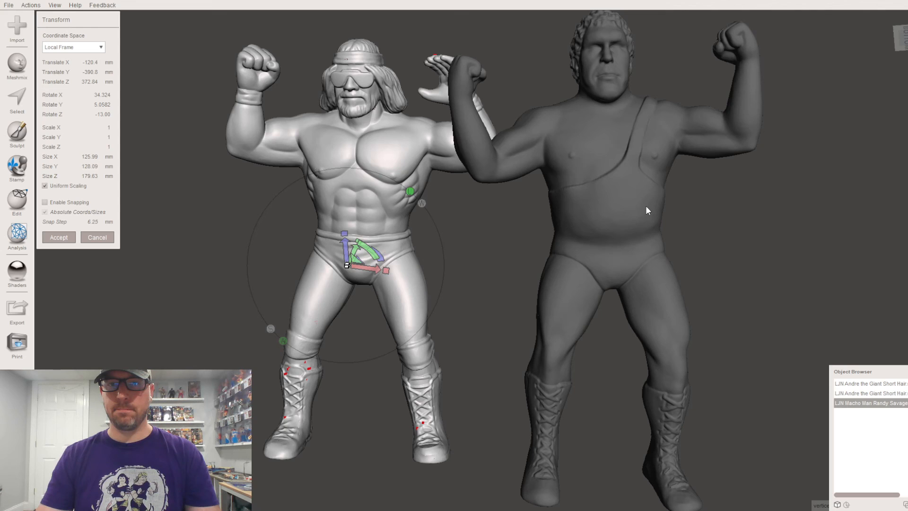
left_click(98, 237)
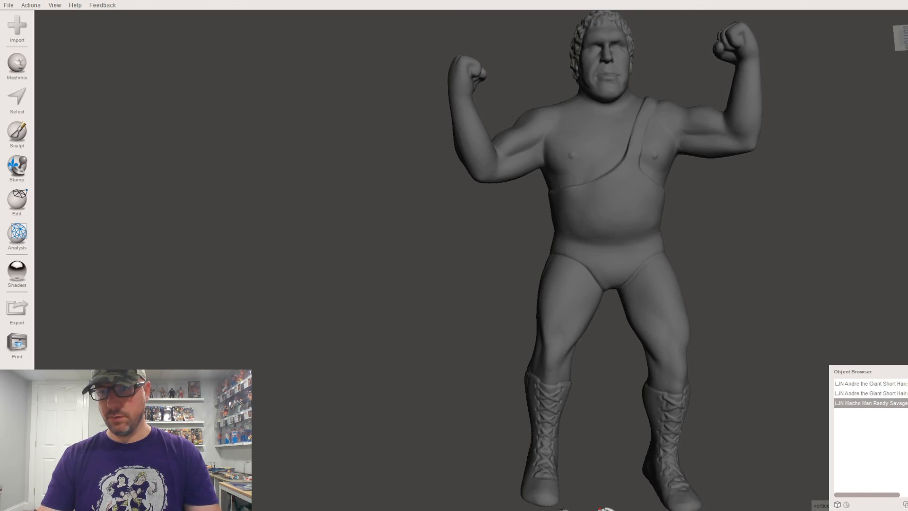
Delete the Macho Man Randy Savage model and make the solid Andre figure the active object
key("Delete")
middle_click_drag(578, 367, 512, 370)
left_click(462, 279)
scroll(603, 314, "down", 1)
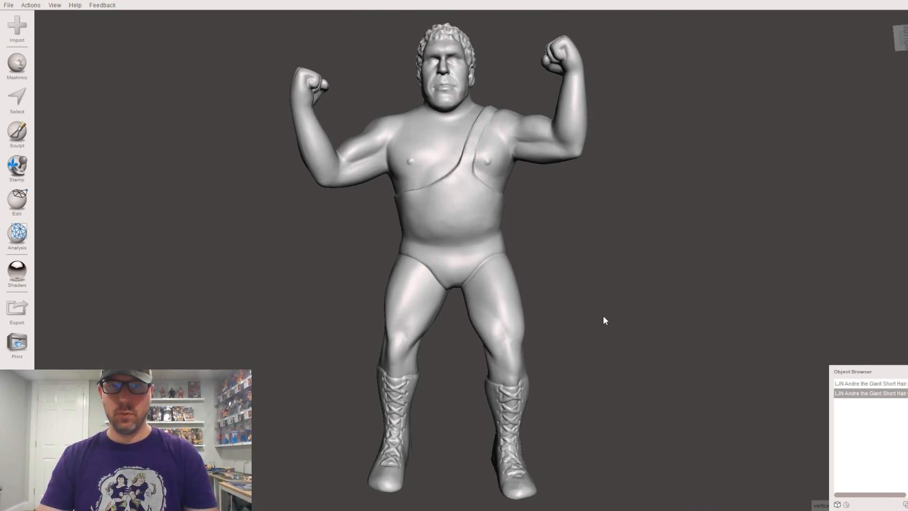
middle_click_drag(603, 315, 612, 319)
scroll(613, 322, "down", 2)
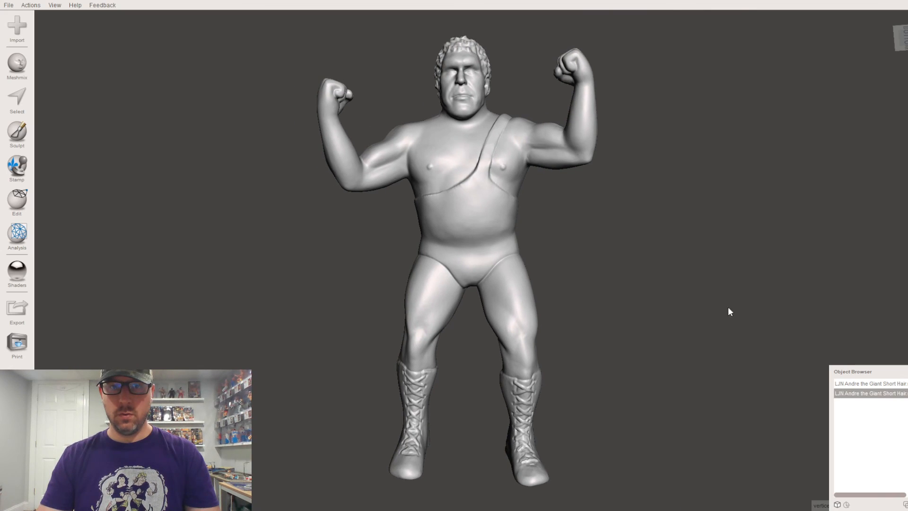